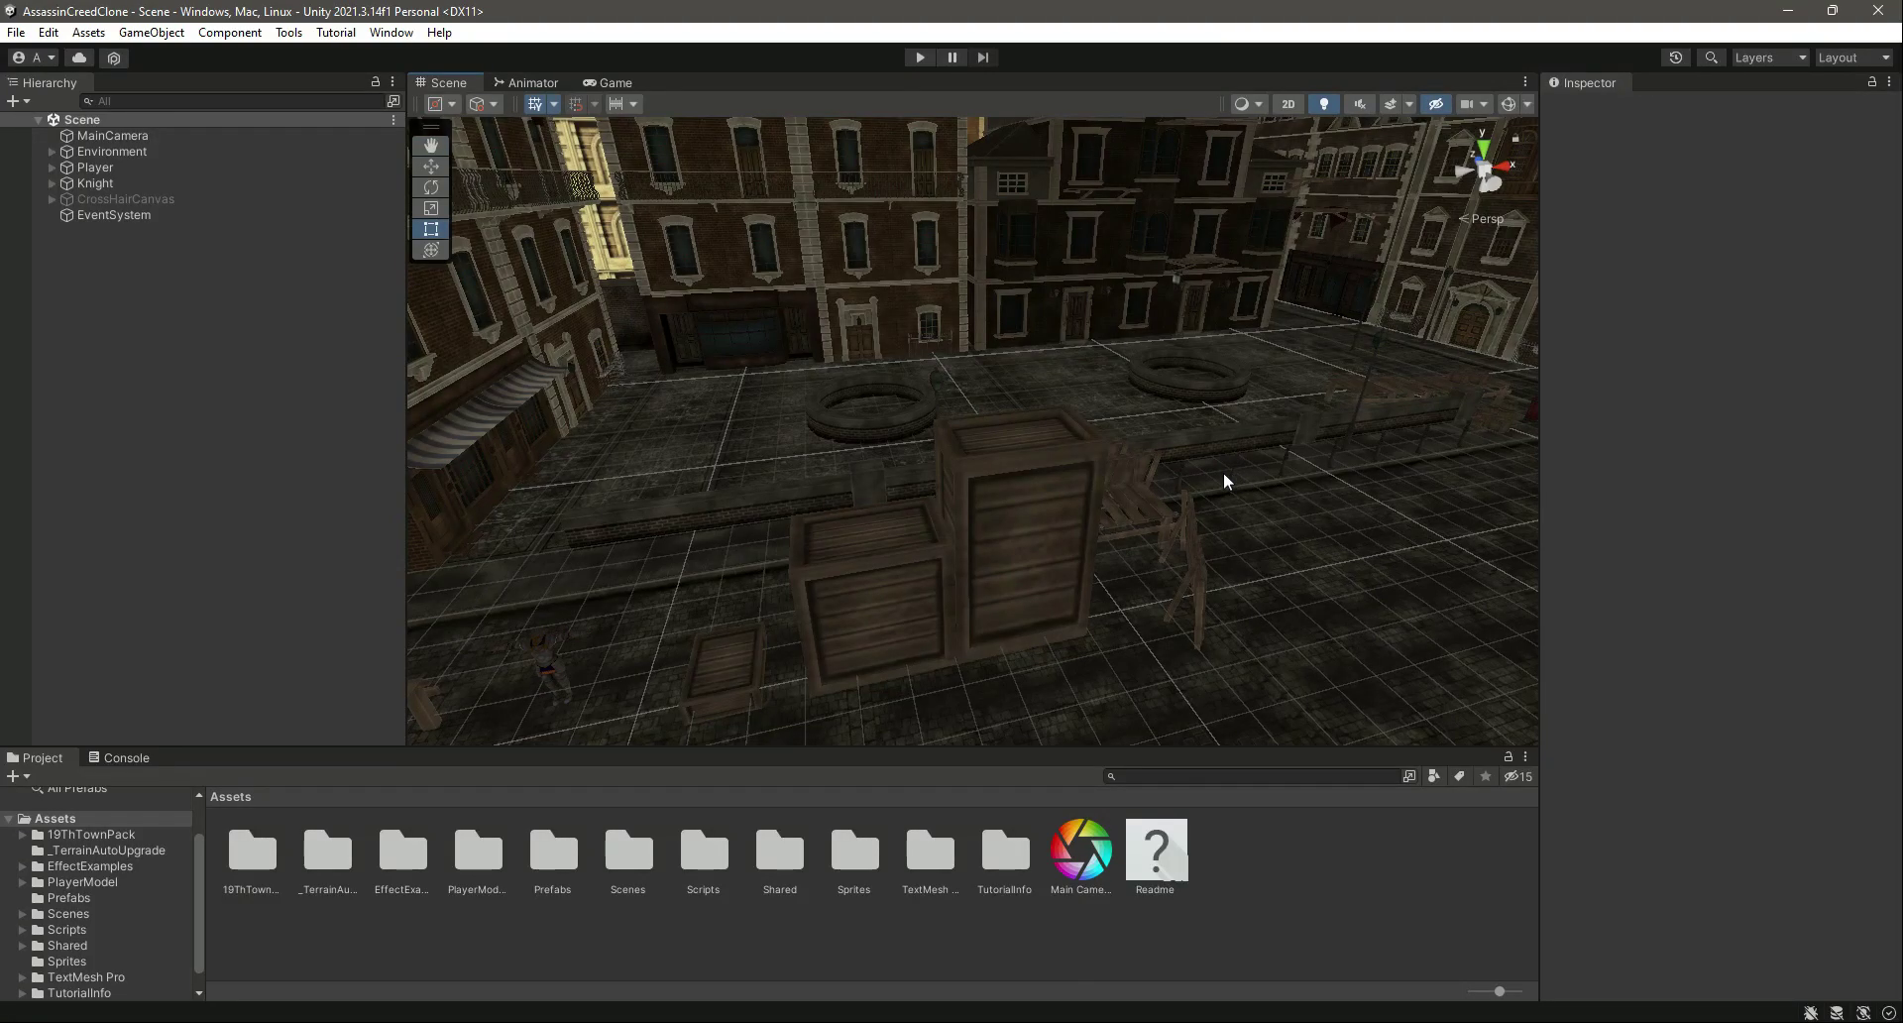
pyautogui.moveTo(806, 586); pyautogui.dragTo(1206, 625, button='right')
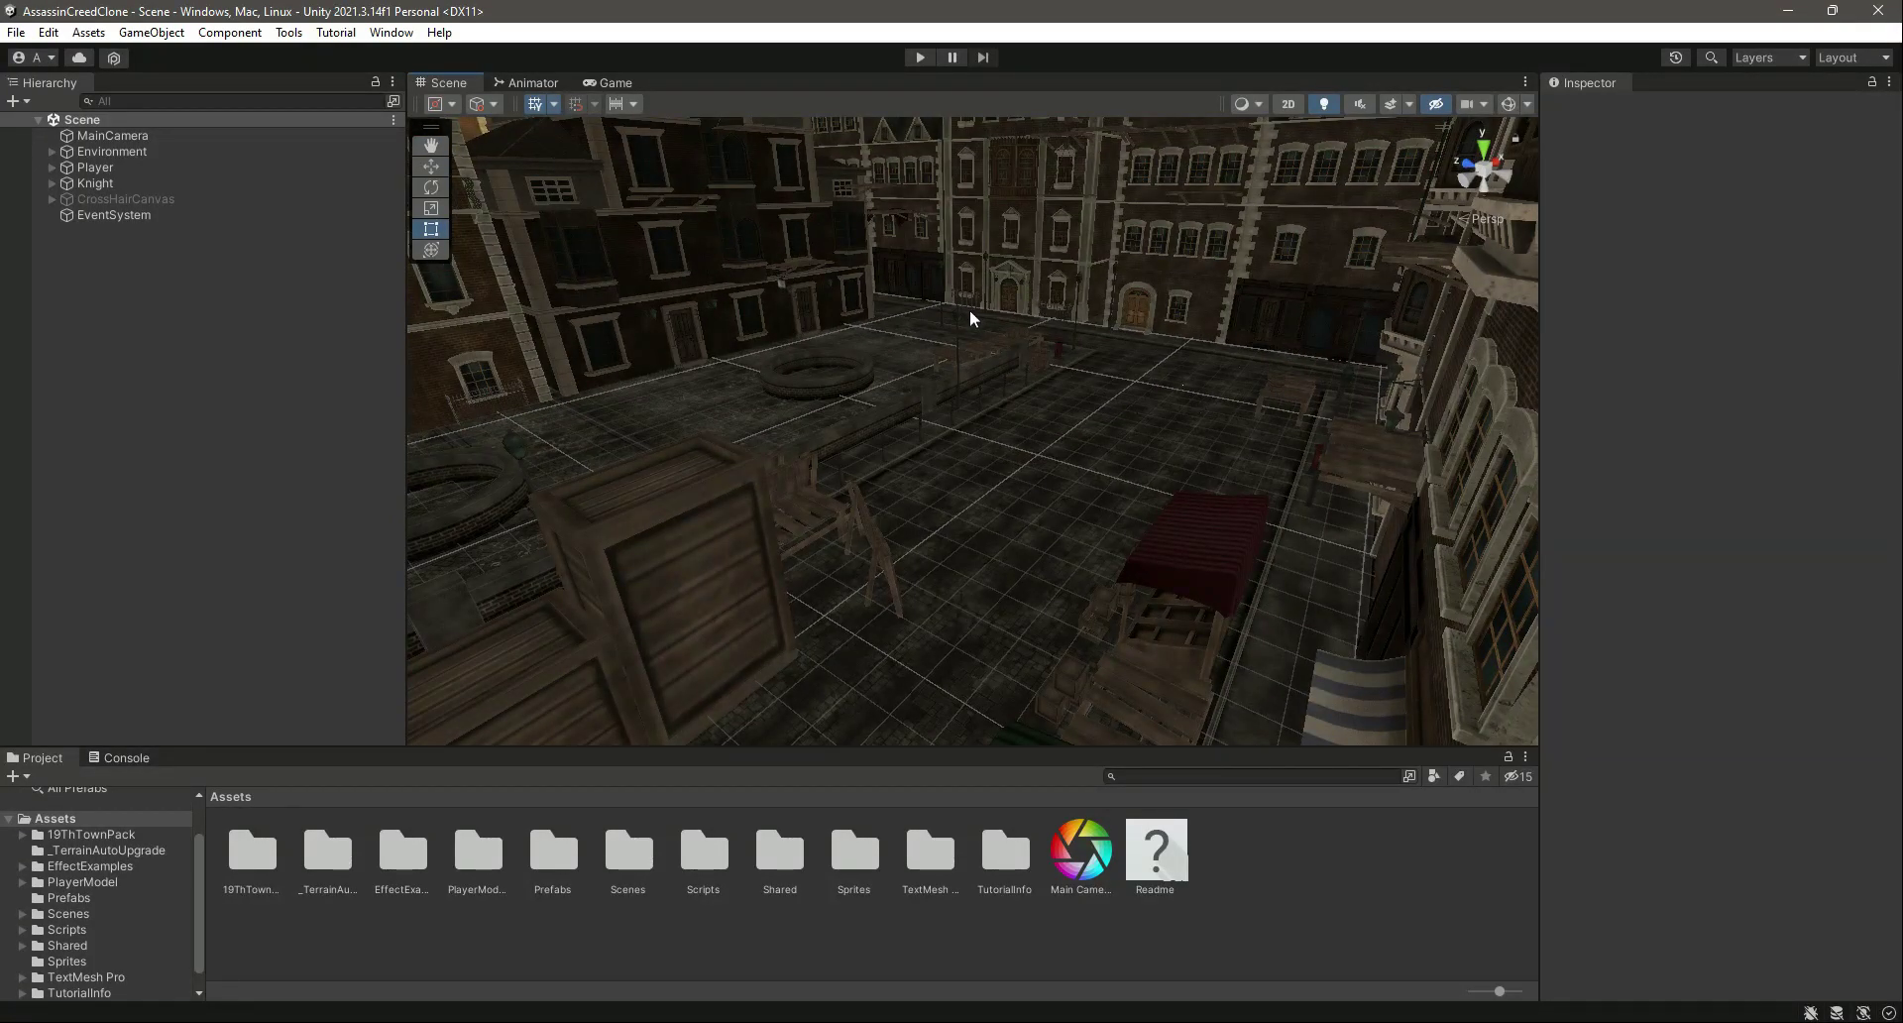
pyautogui.moveTo(1167, 414); pyautogui.dragTo(795, 517, button='right')
pyautogui.moveTo(1038, 433); pyautogui.dragTo(931, 436, button='right')
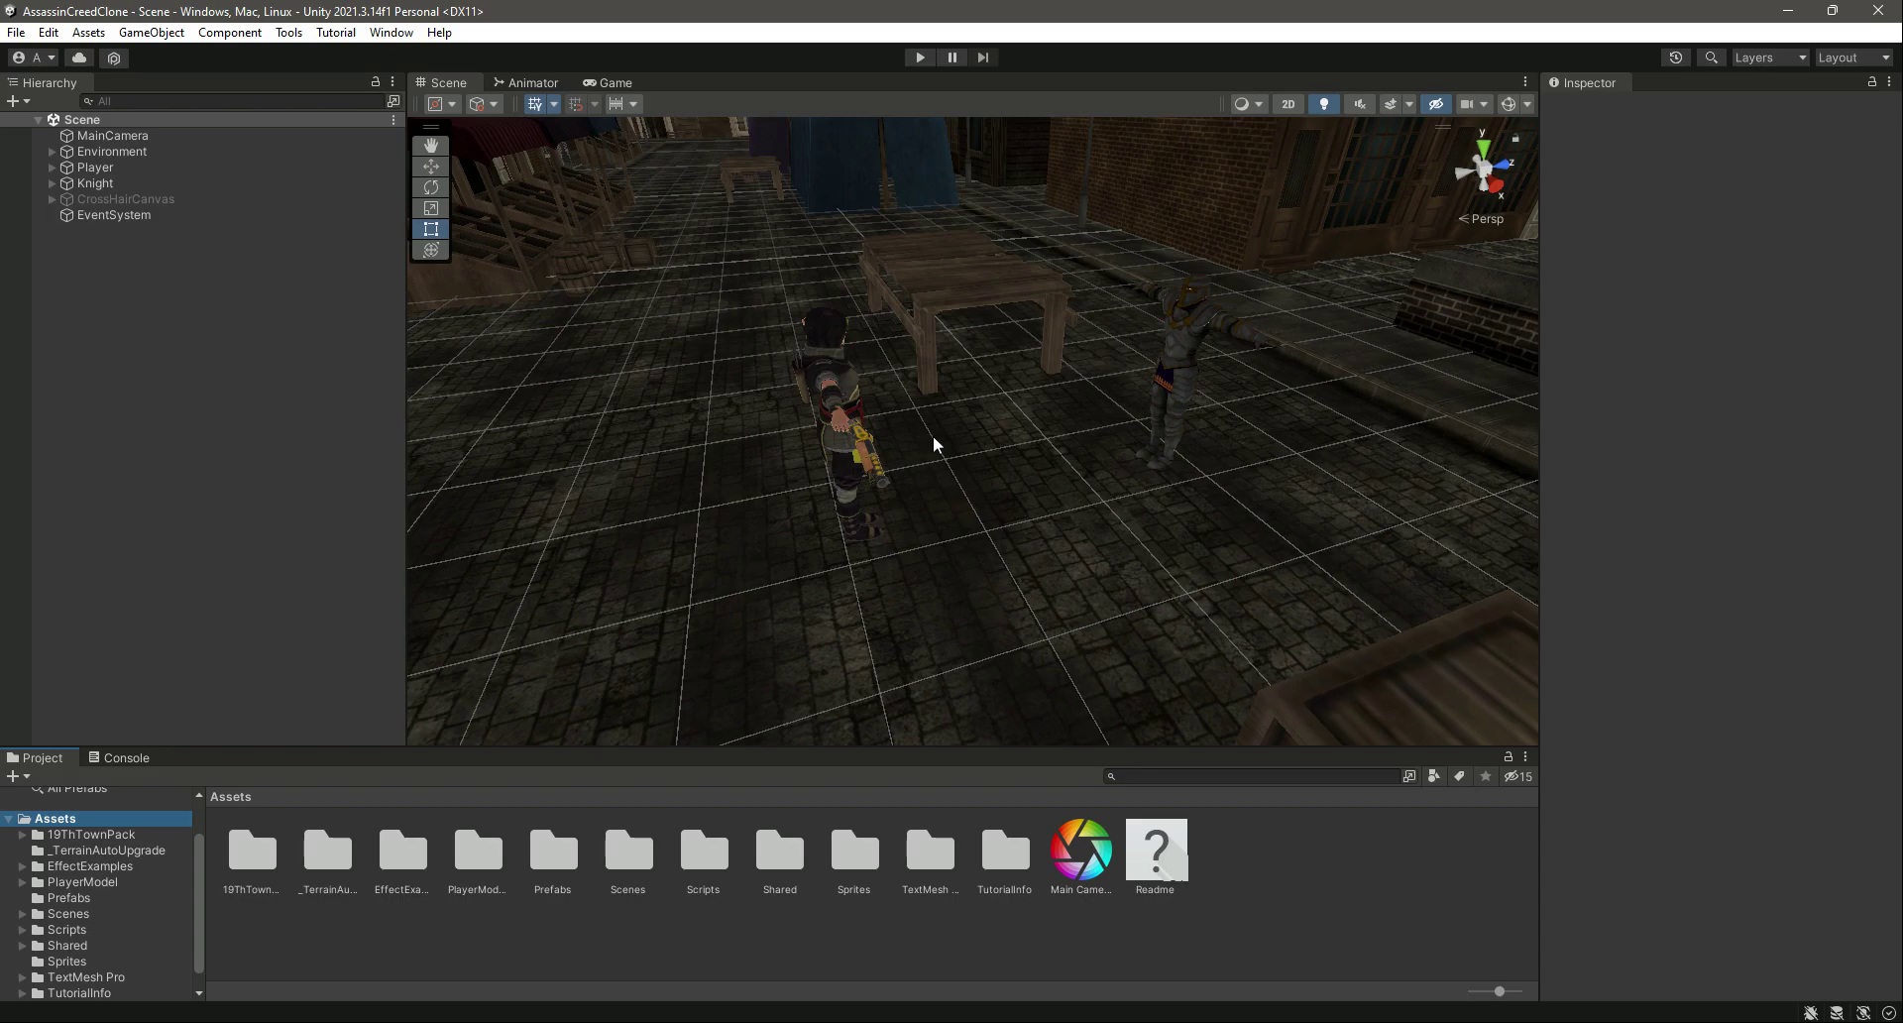
pyautogui.click(1052, 951)
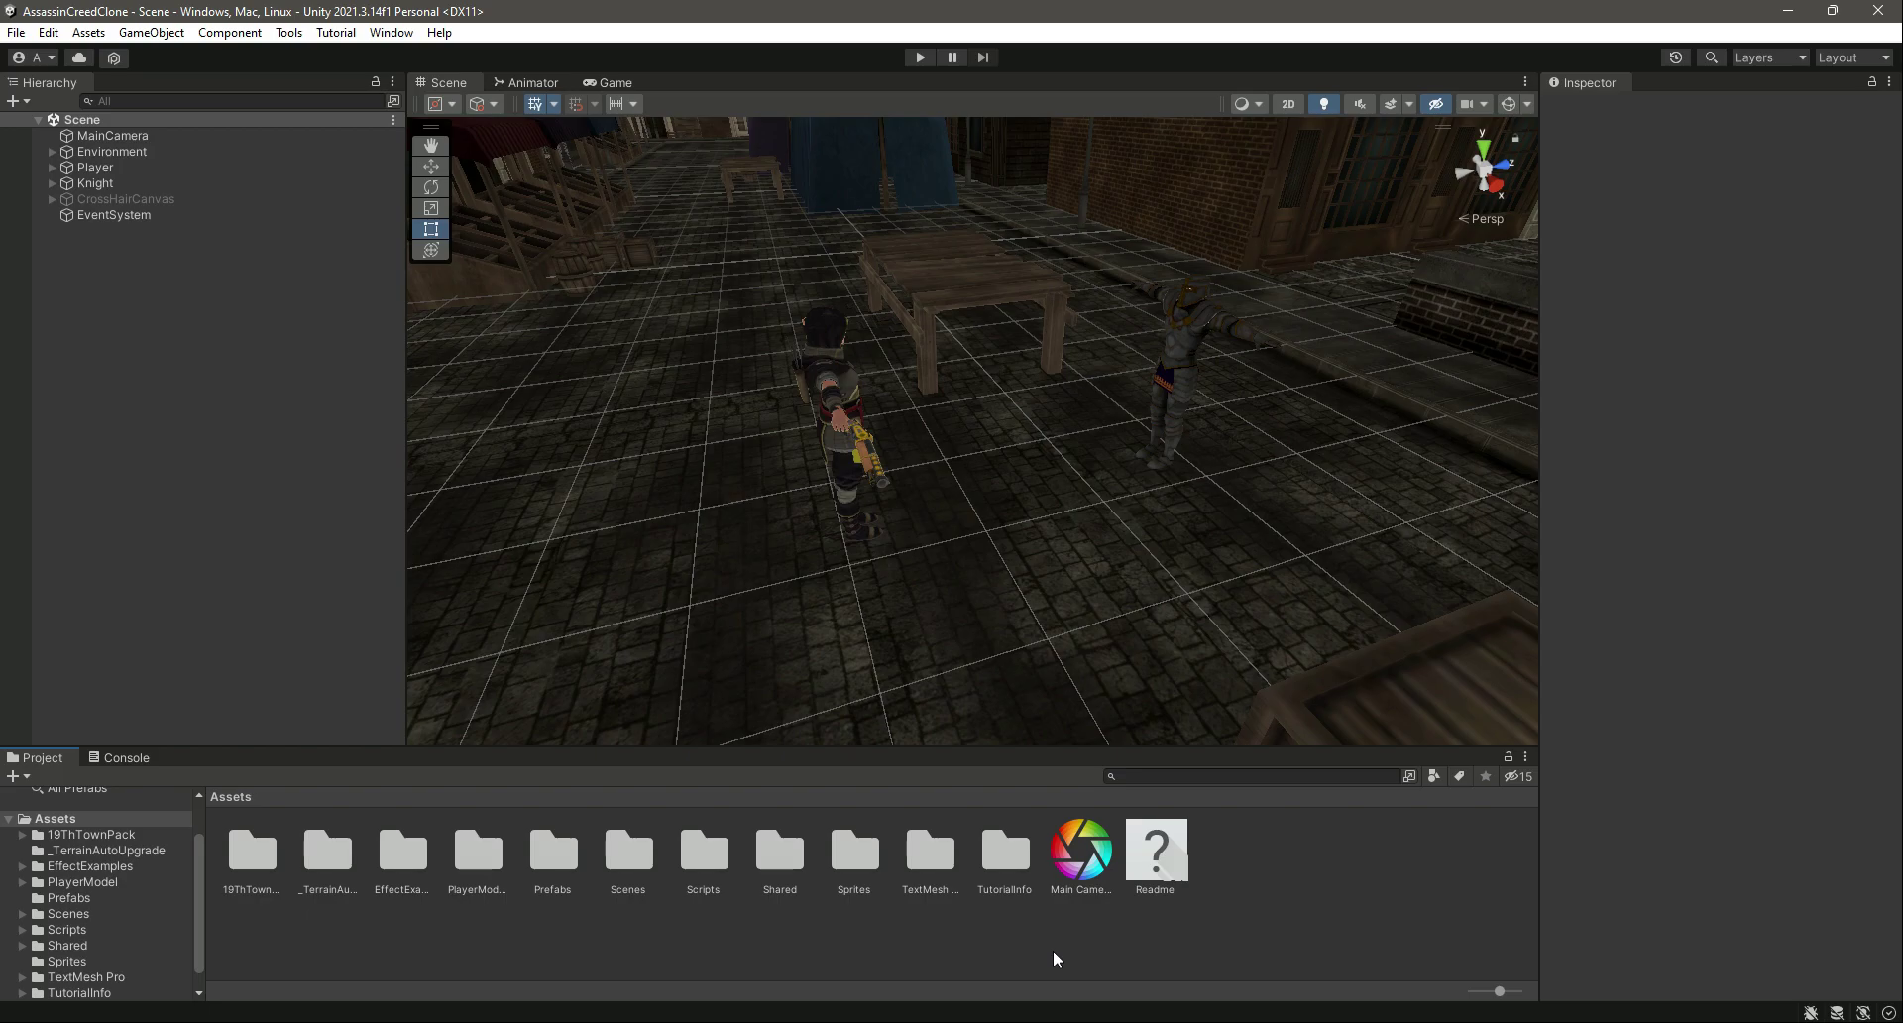
# Switch to the Mixamo site in the browser and look through the character library for models usable as AI characters.
pyautogui.hotkey('alt', 'Tab')
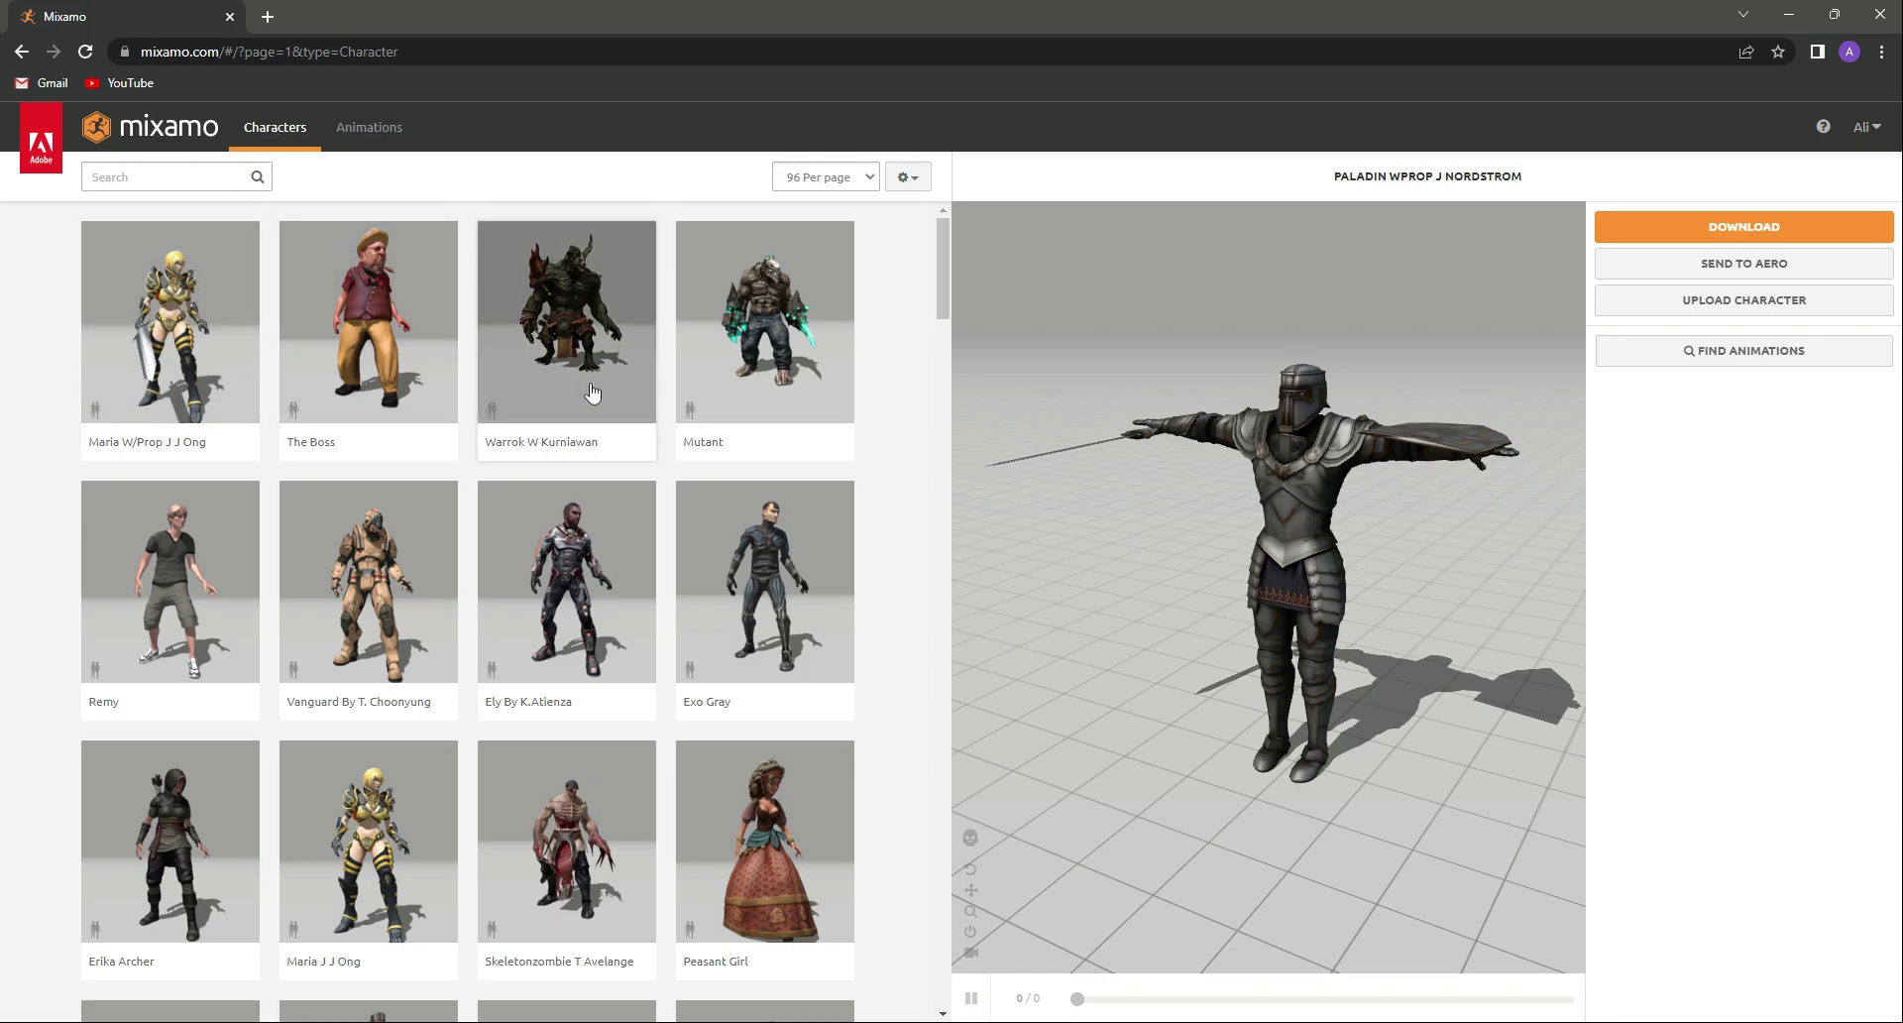
pyautogui.scroll(-15, 592, 392)
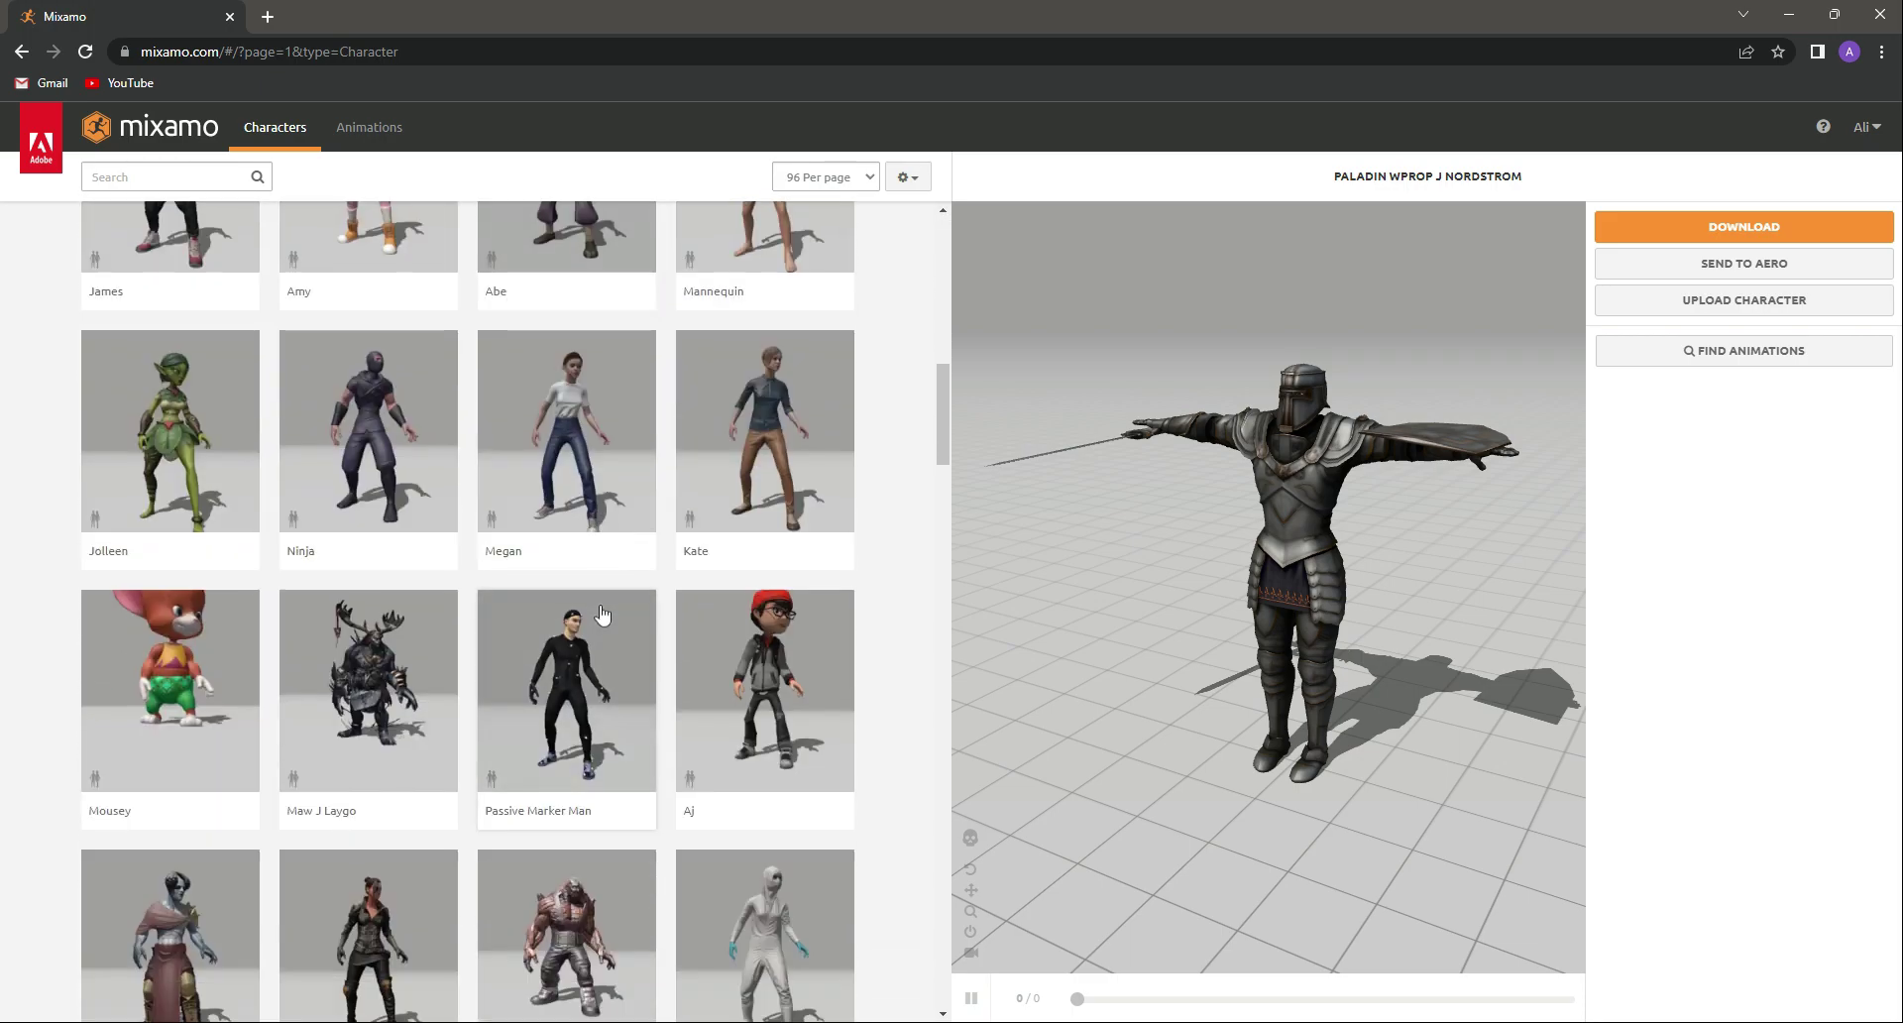
pyautogui.scroll(15, 602, 613)
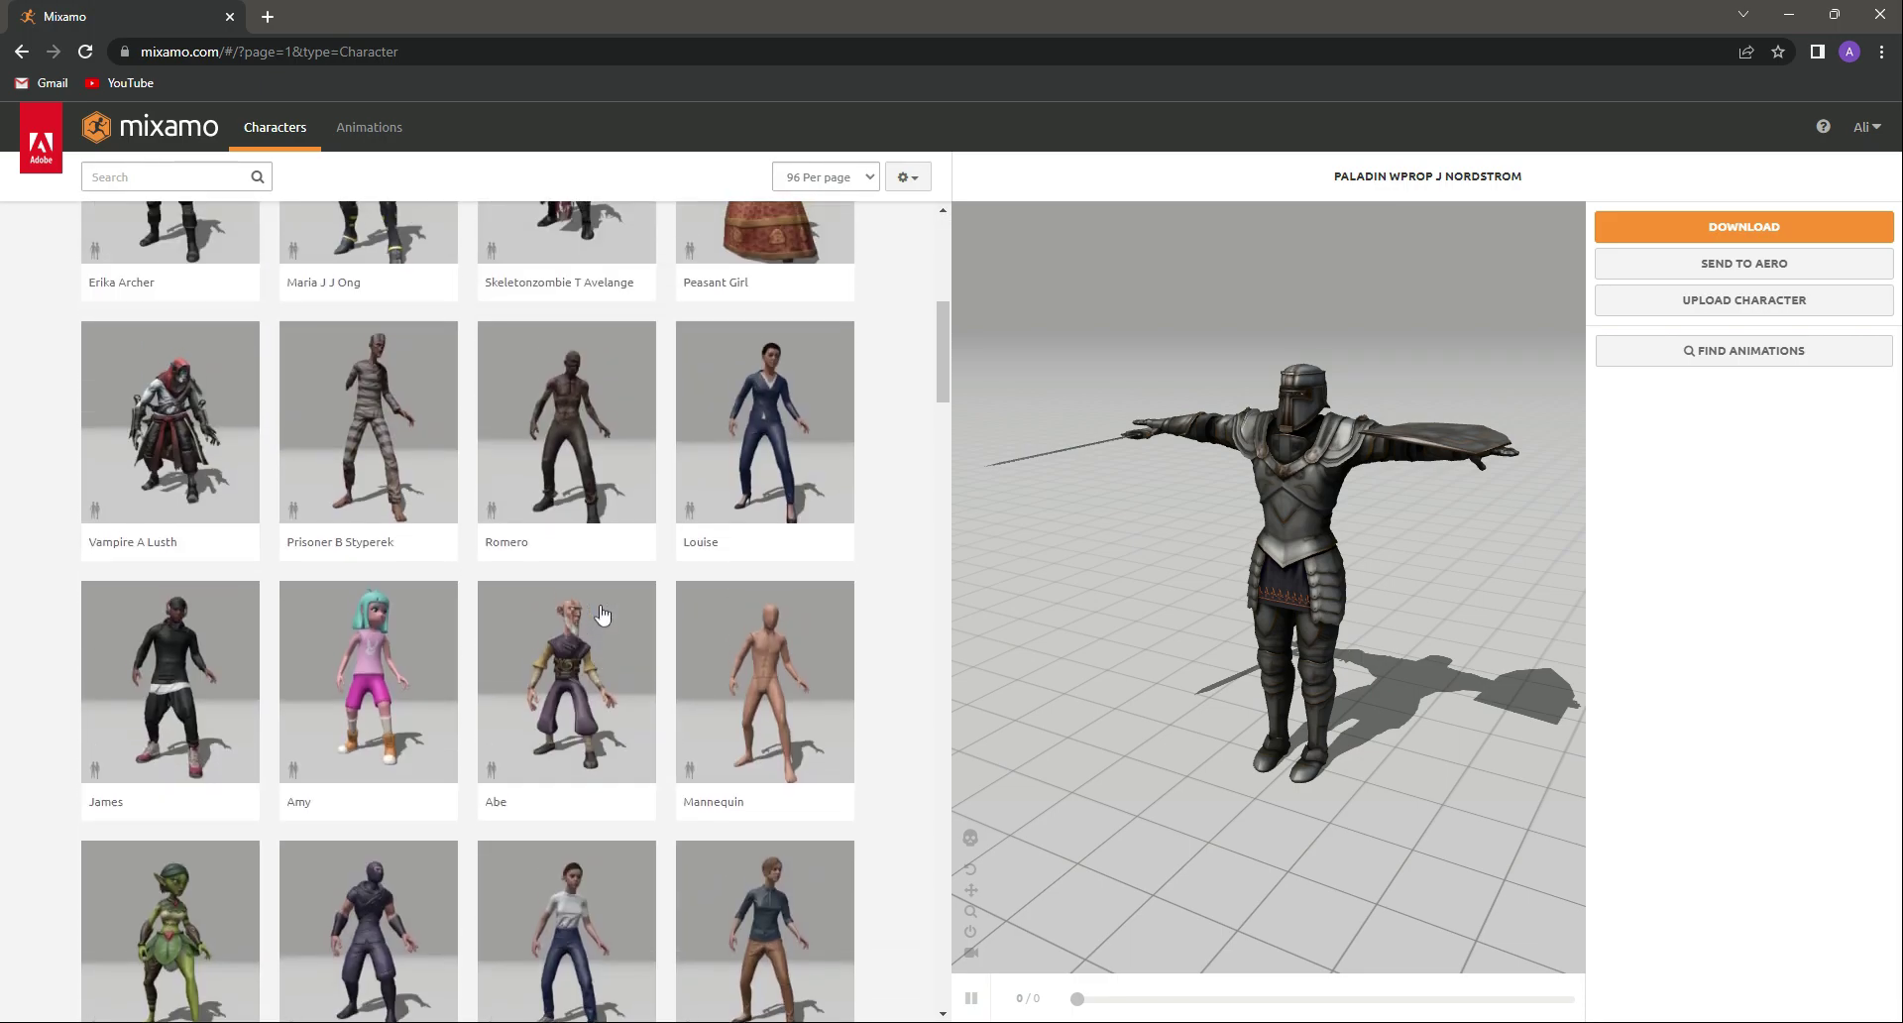
pyautogui.scroll(-5, 875, 395)
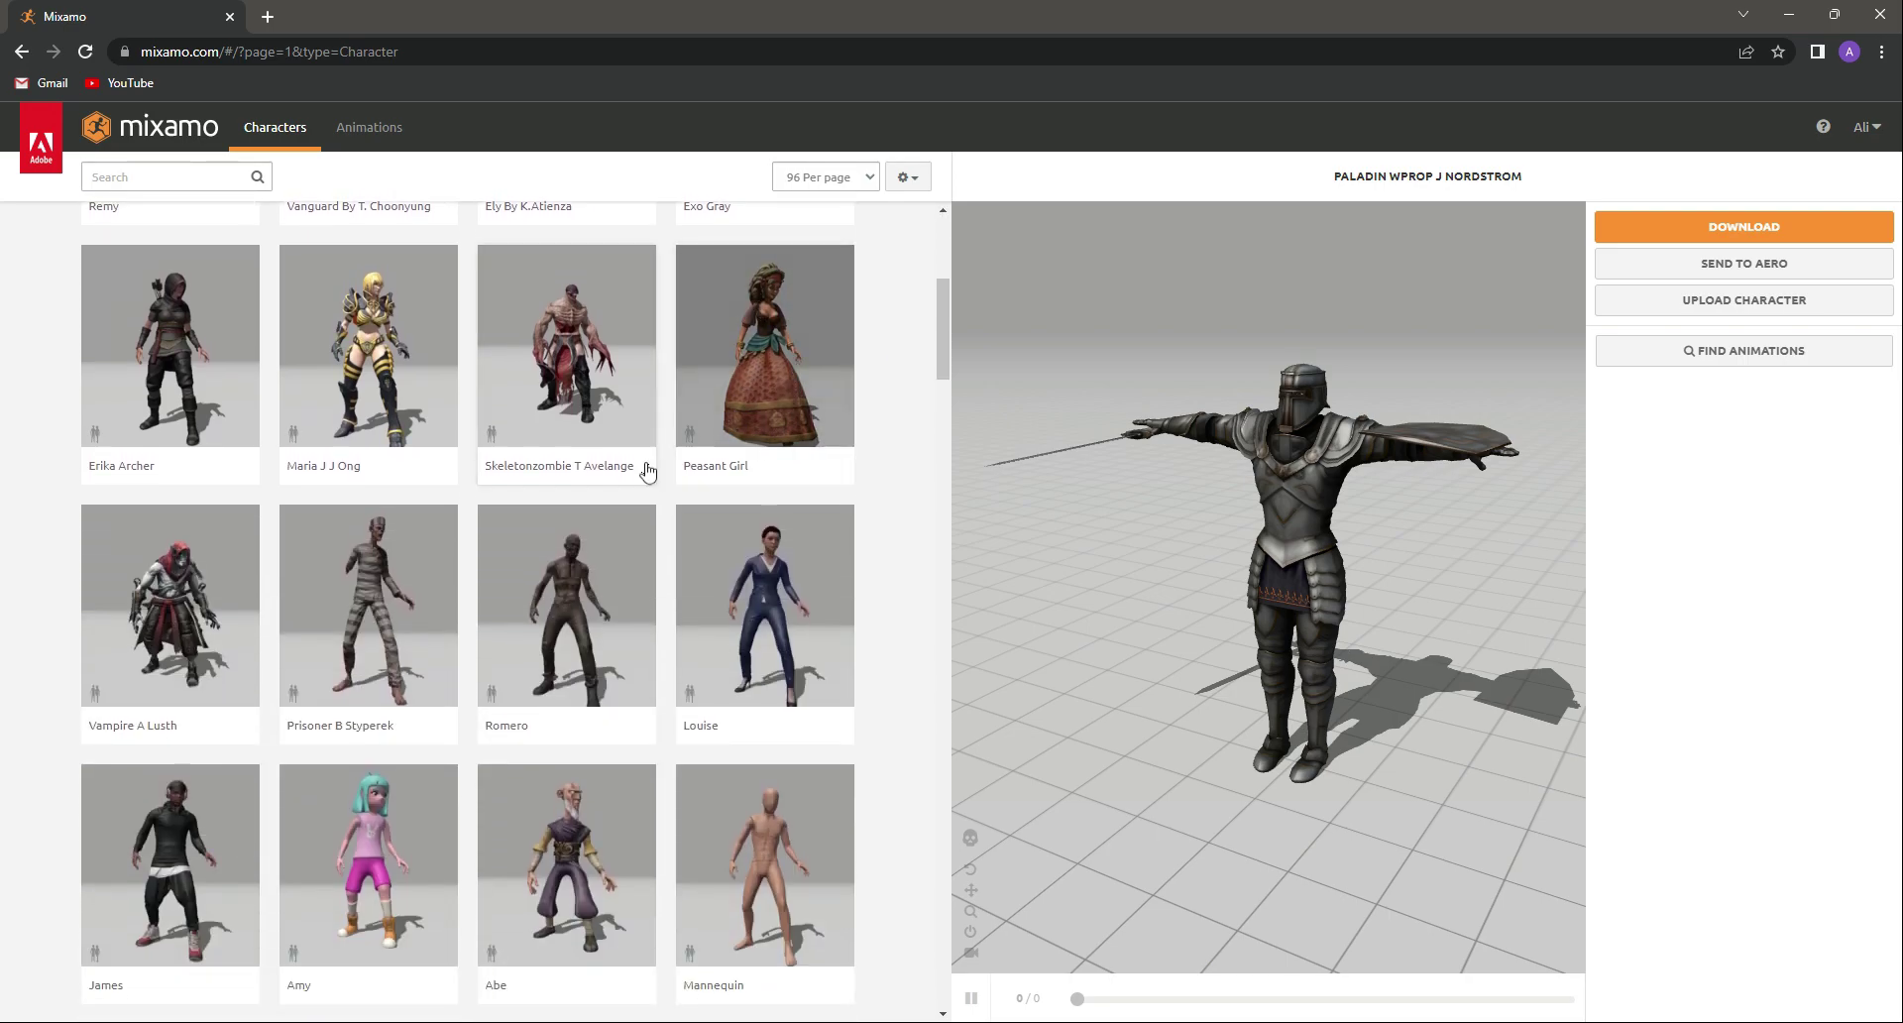
pyautogui.scroll(-5, 634, 472)
pyautogui.scroll(-3, 612, 478)
pyautogui.scroll(3, 608, 476)
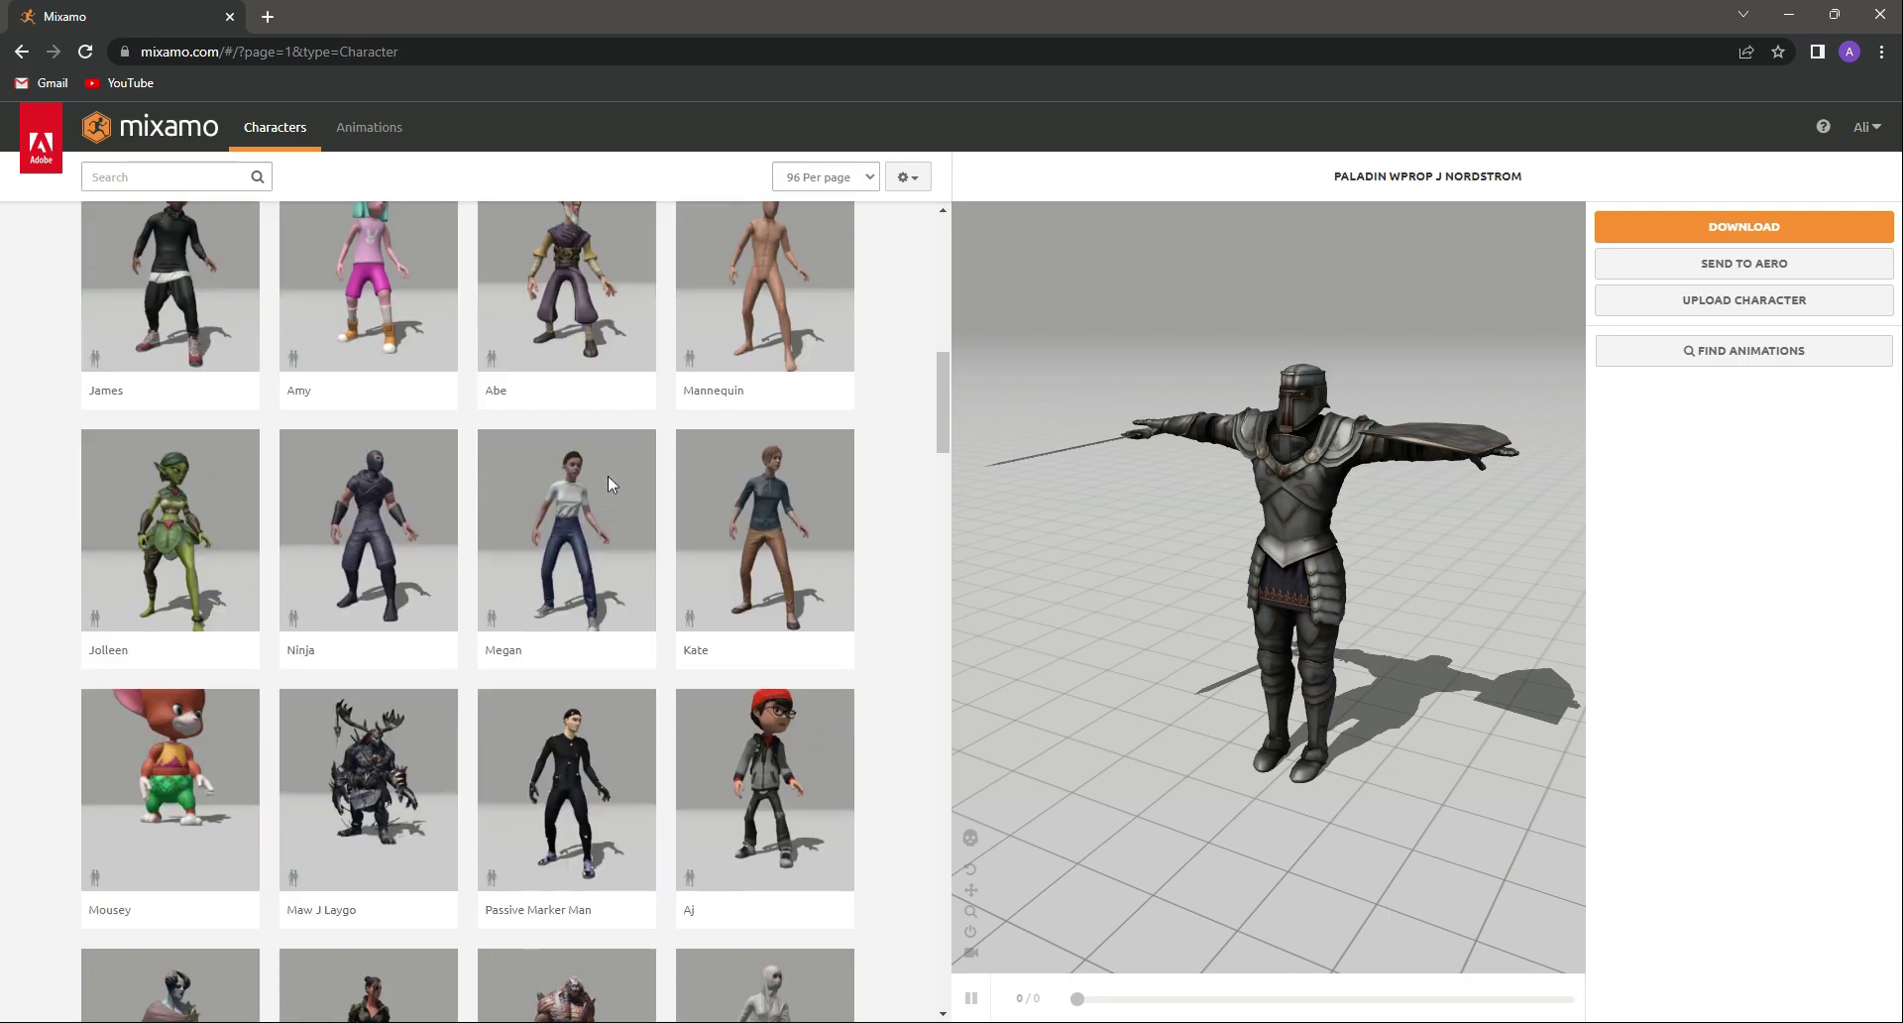
pyautogui.scroll(-10, 577, 411)
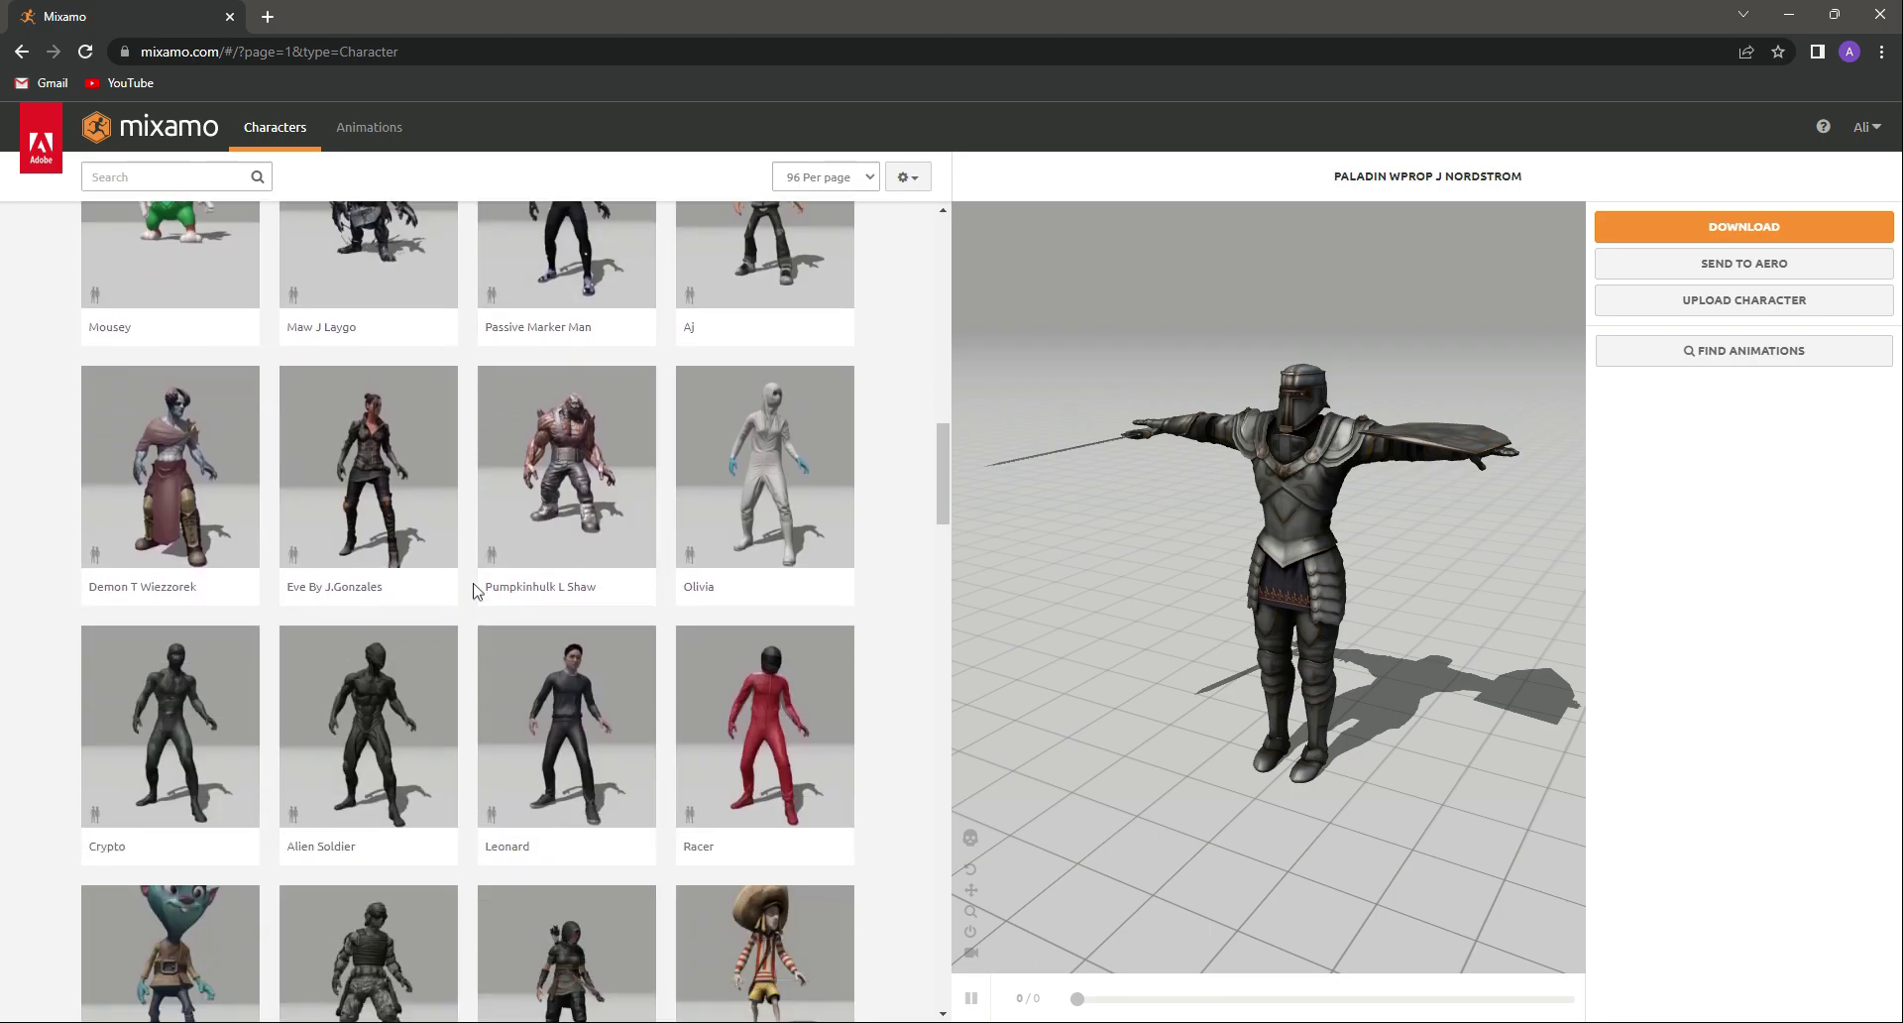
pyautogui.scroll(-5, 474, 590)
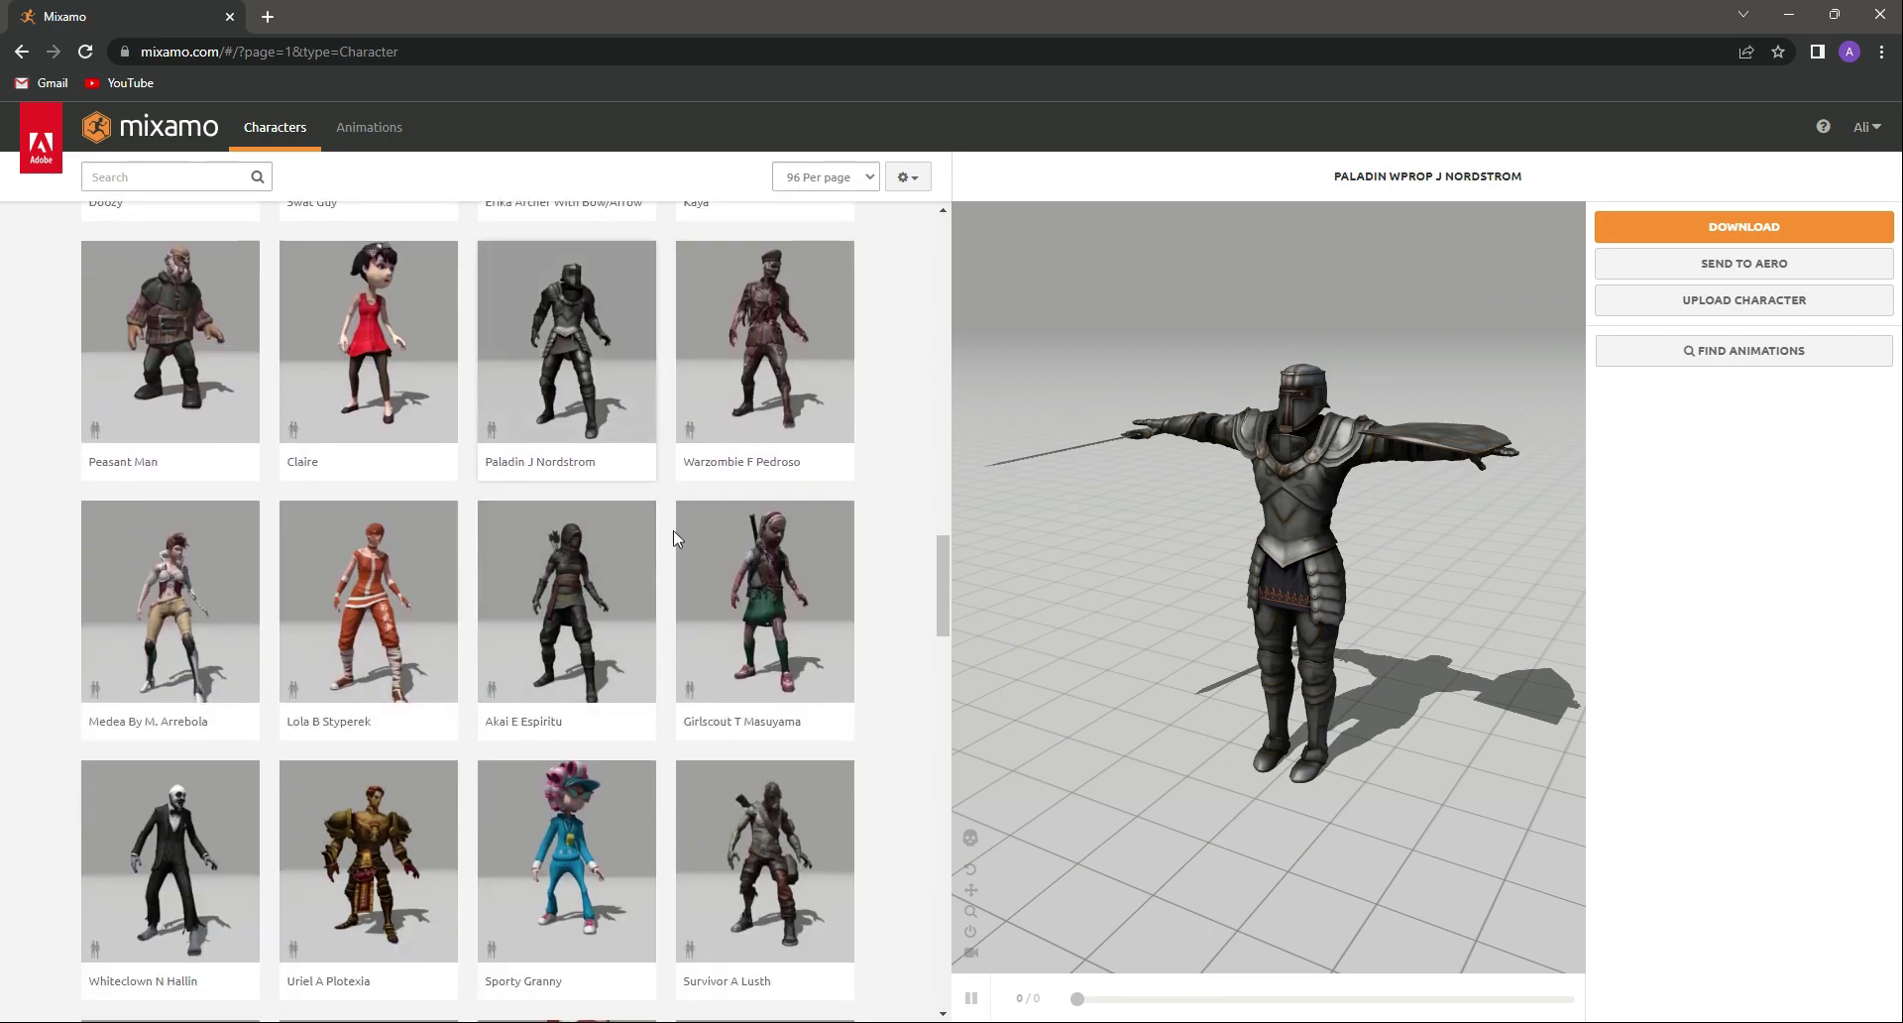
pyautogui.scroll(-5, 575, 654)
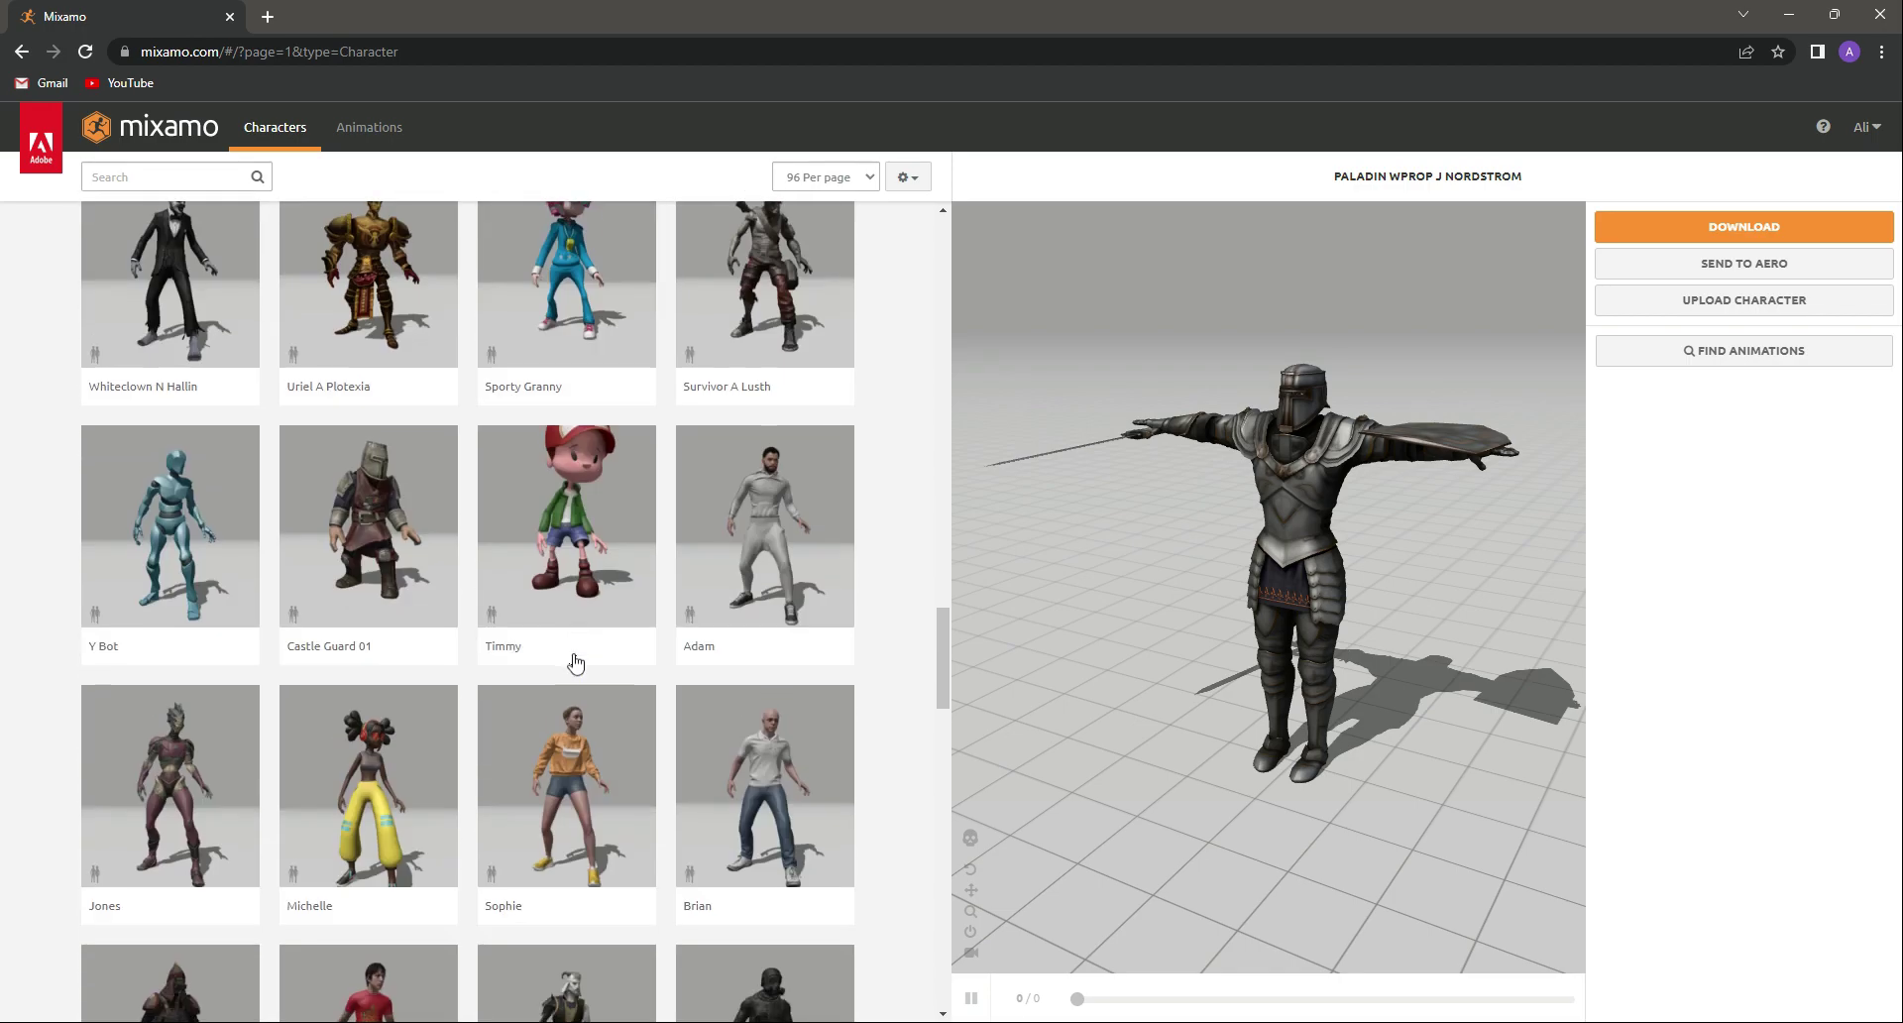
pyautogui.scroll(20, 552, 669)
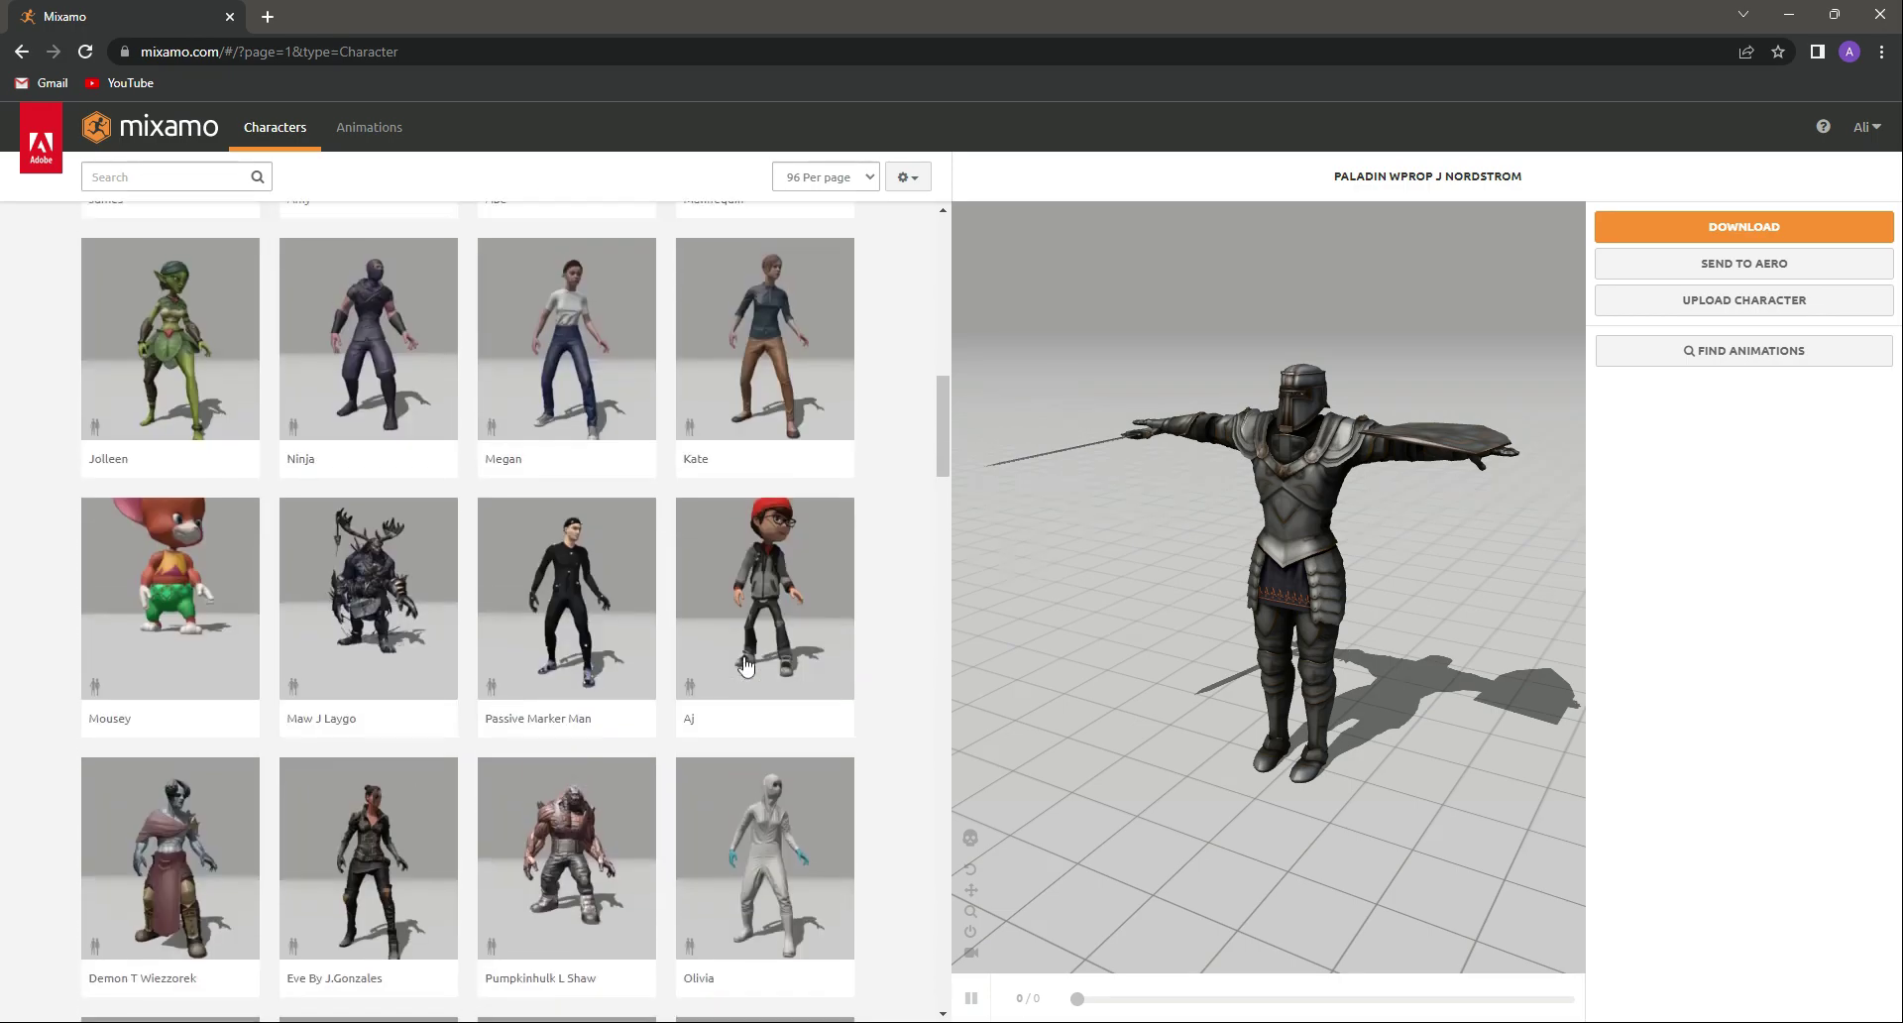
pyautogui.scroll(4, 747, 665)
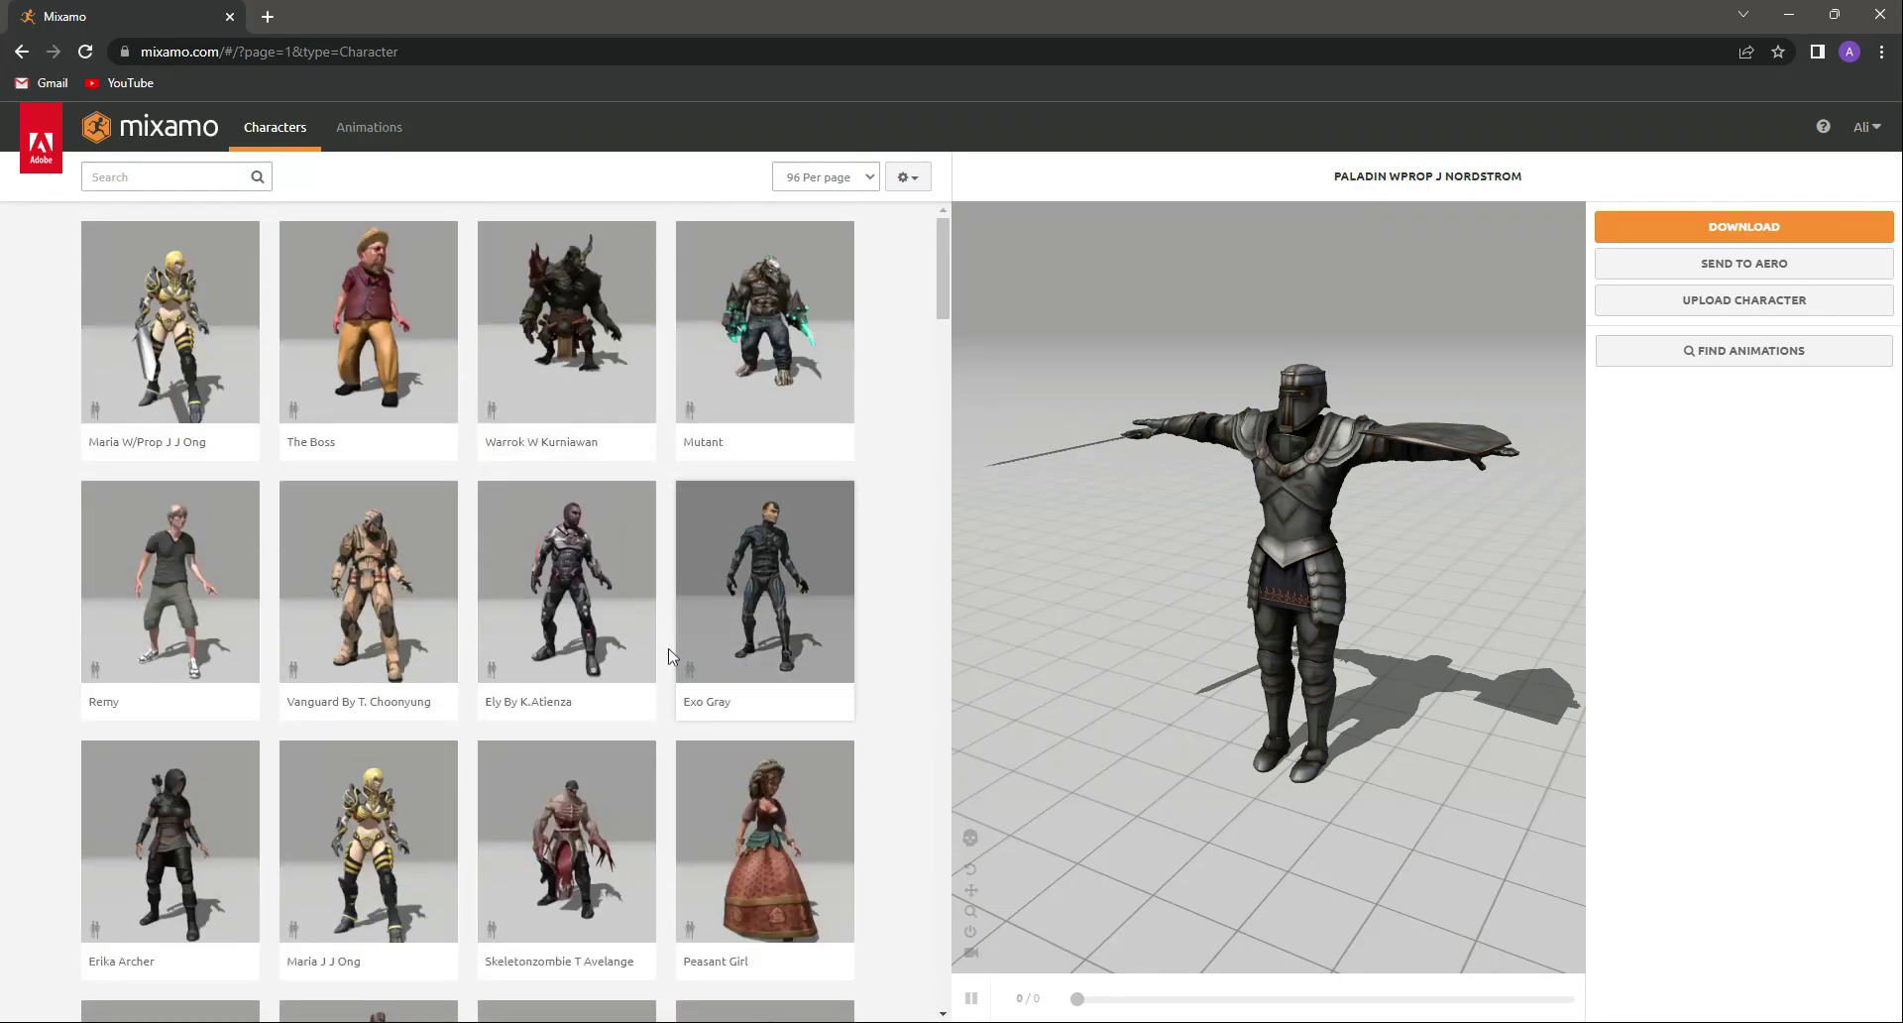
pyautogui.scroll(-13, 670, 659)
pyautogui.scroll(-11, 670, 659)
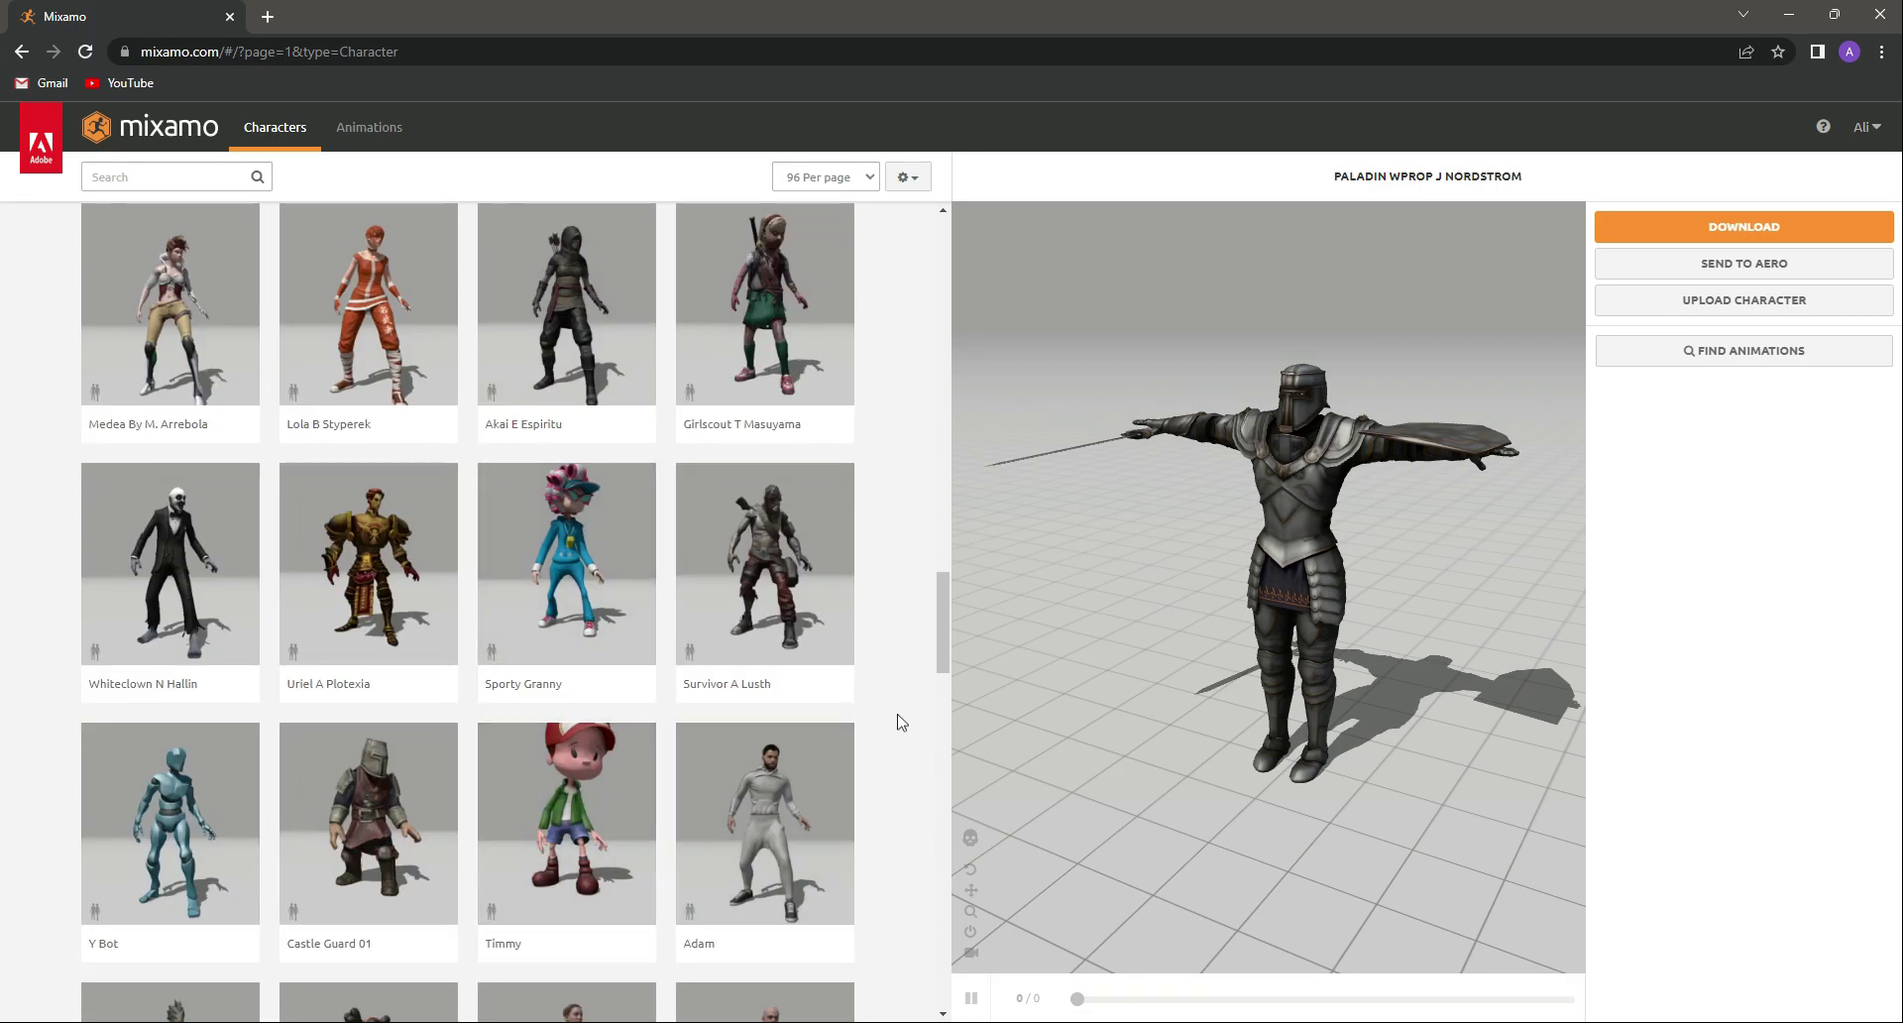
pyautogui.scroll(-3, 943, 759)
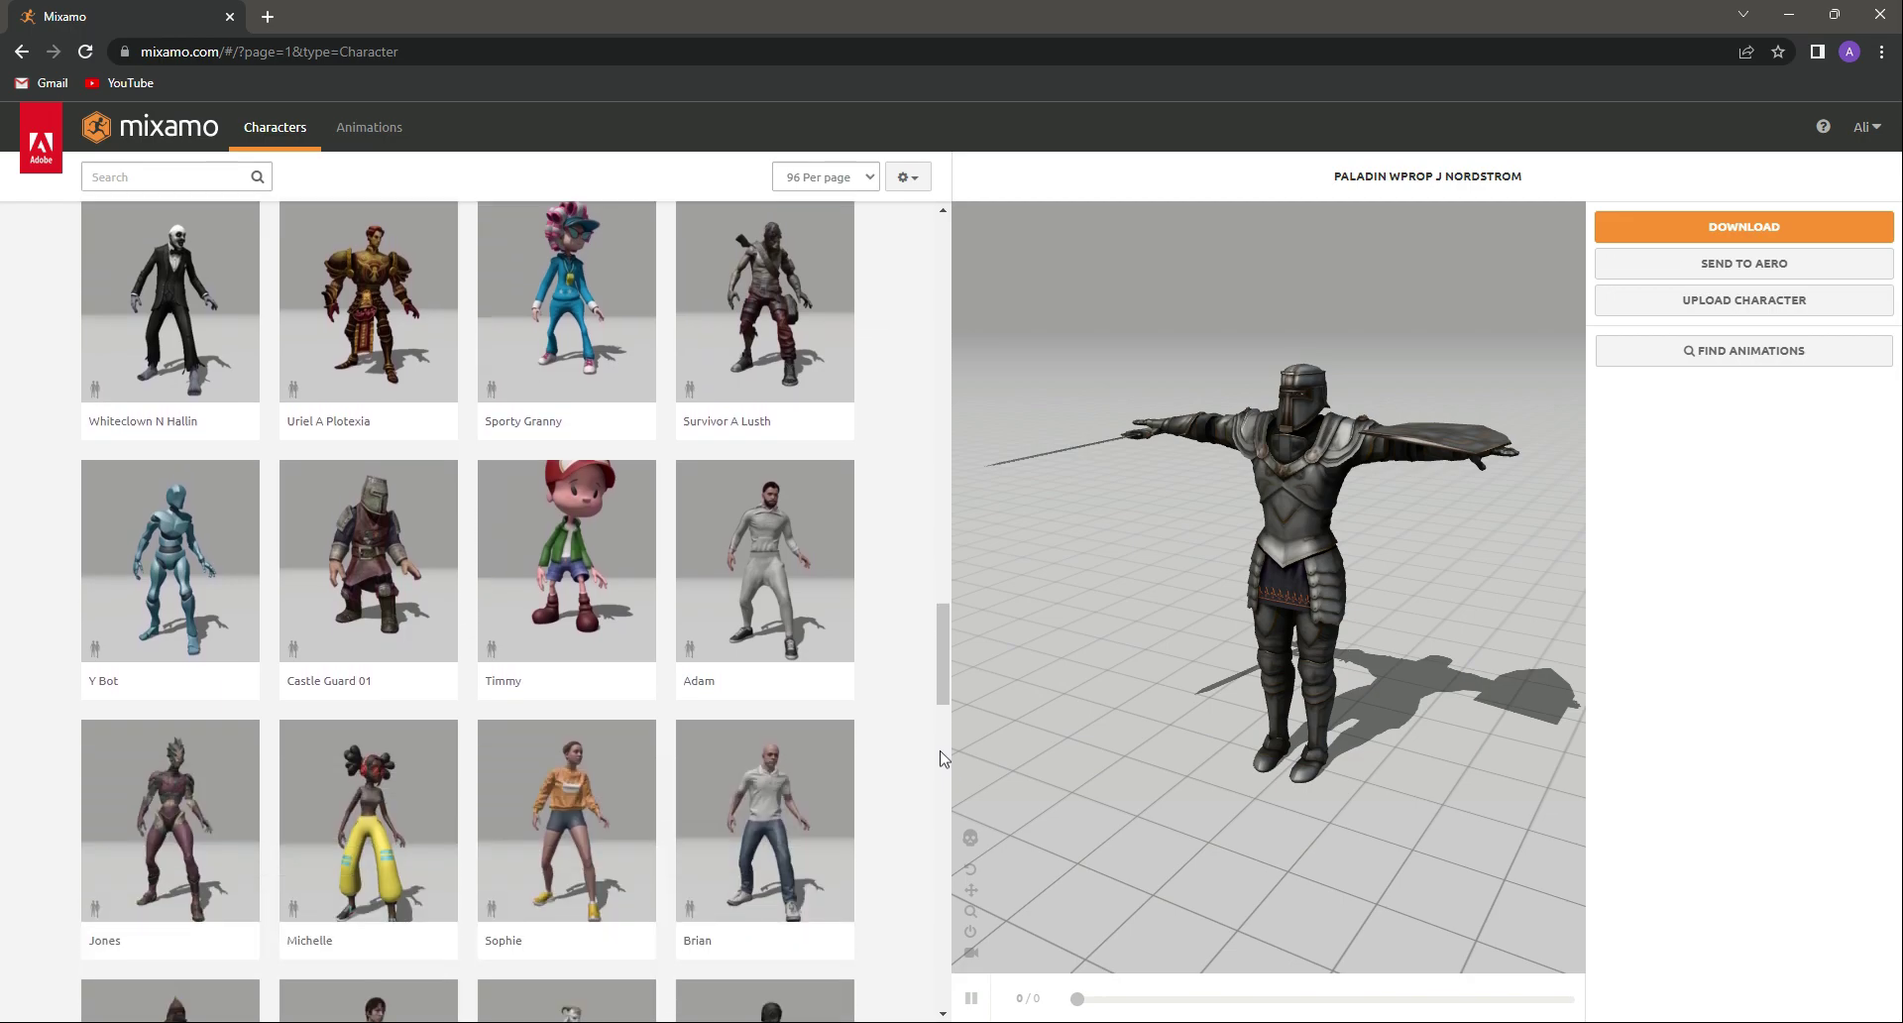
pyautogui.scroll(-3, 885, 524)
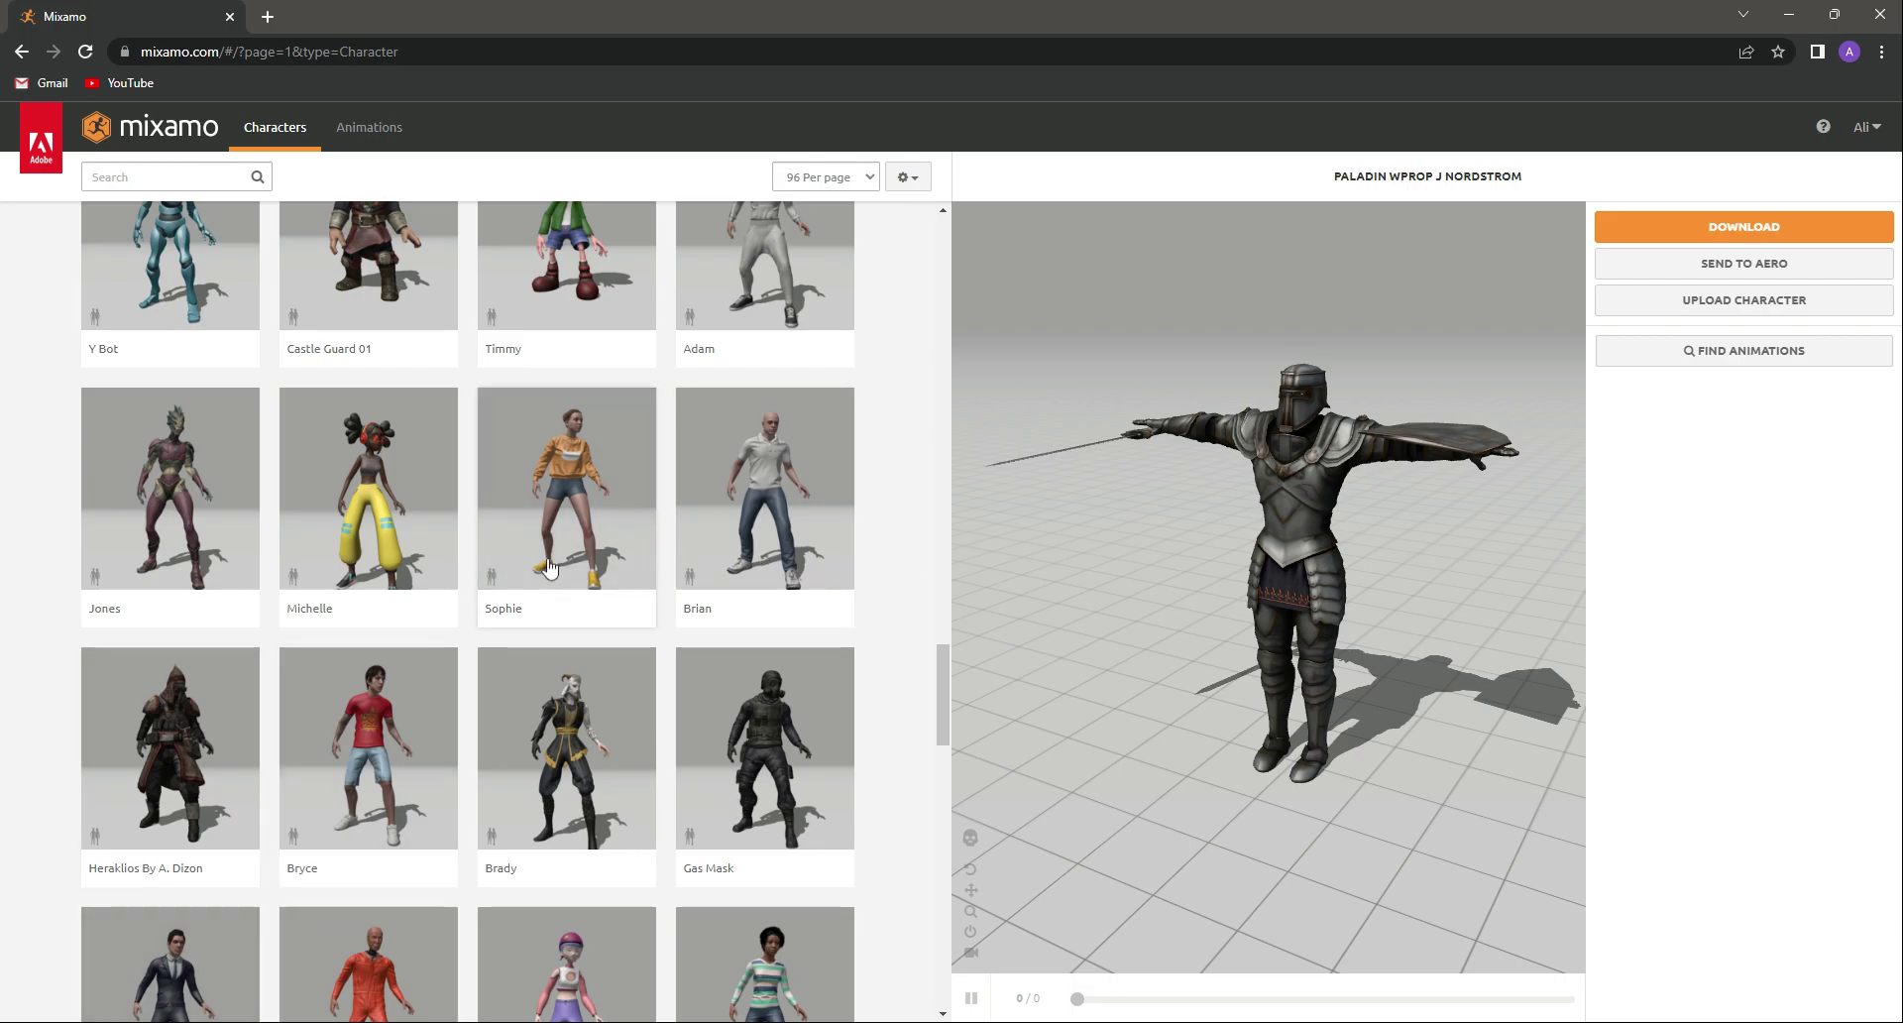
pyautogui.scroll(-3, 535, 646)
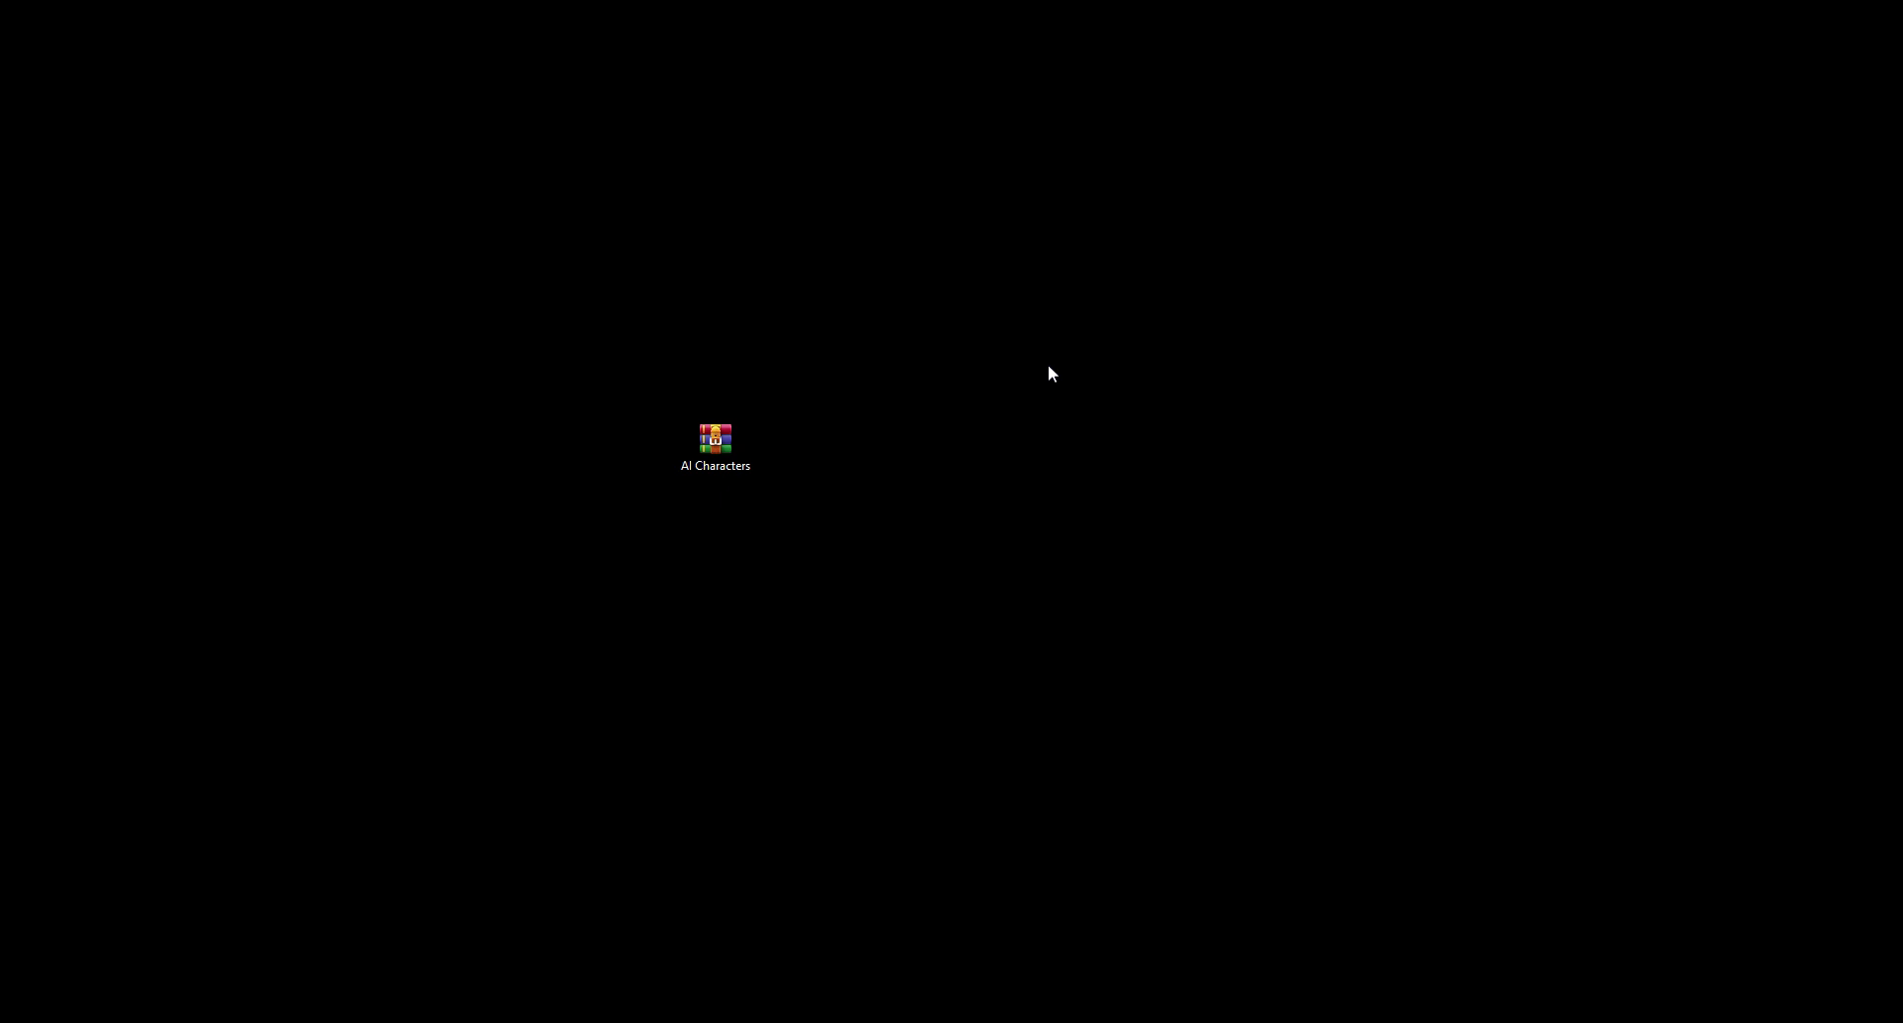
pyautogui.rightClick(1057, 520)
pyautogui.click(1094, 615)
pyautogui.moveTo(1037, 305); pyautogui.dragTo(485, 670)
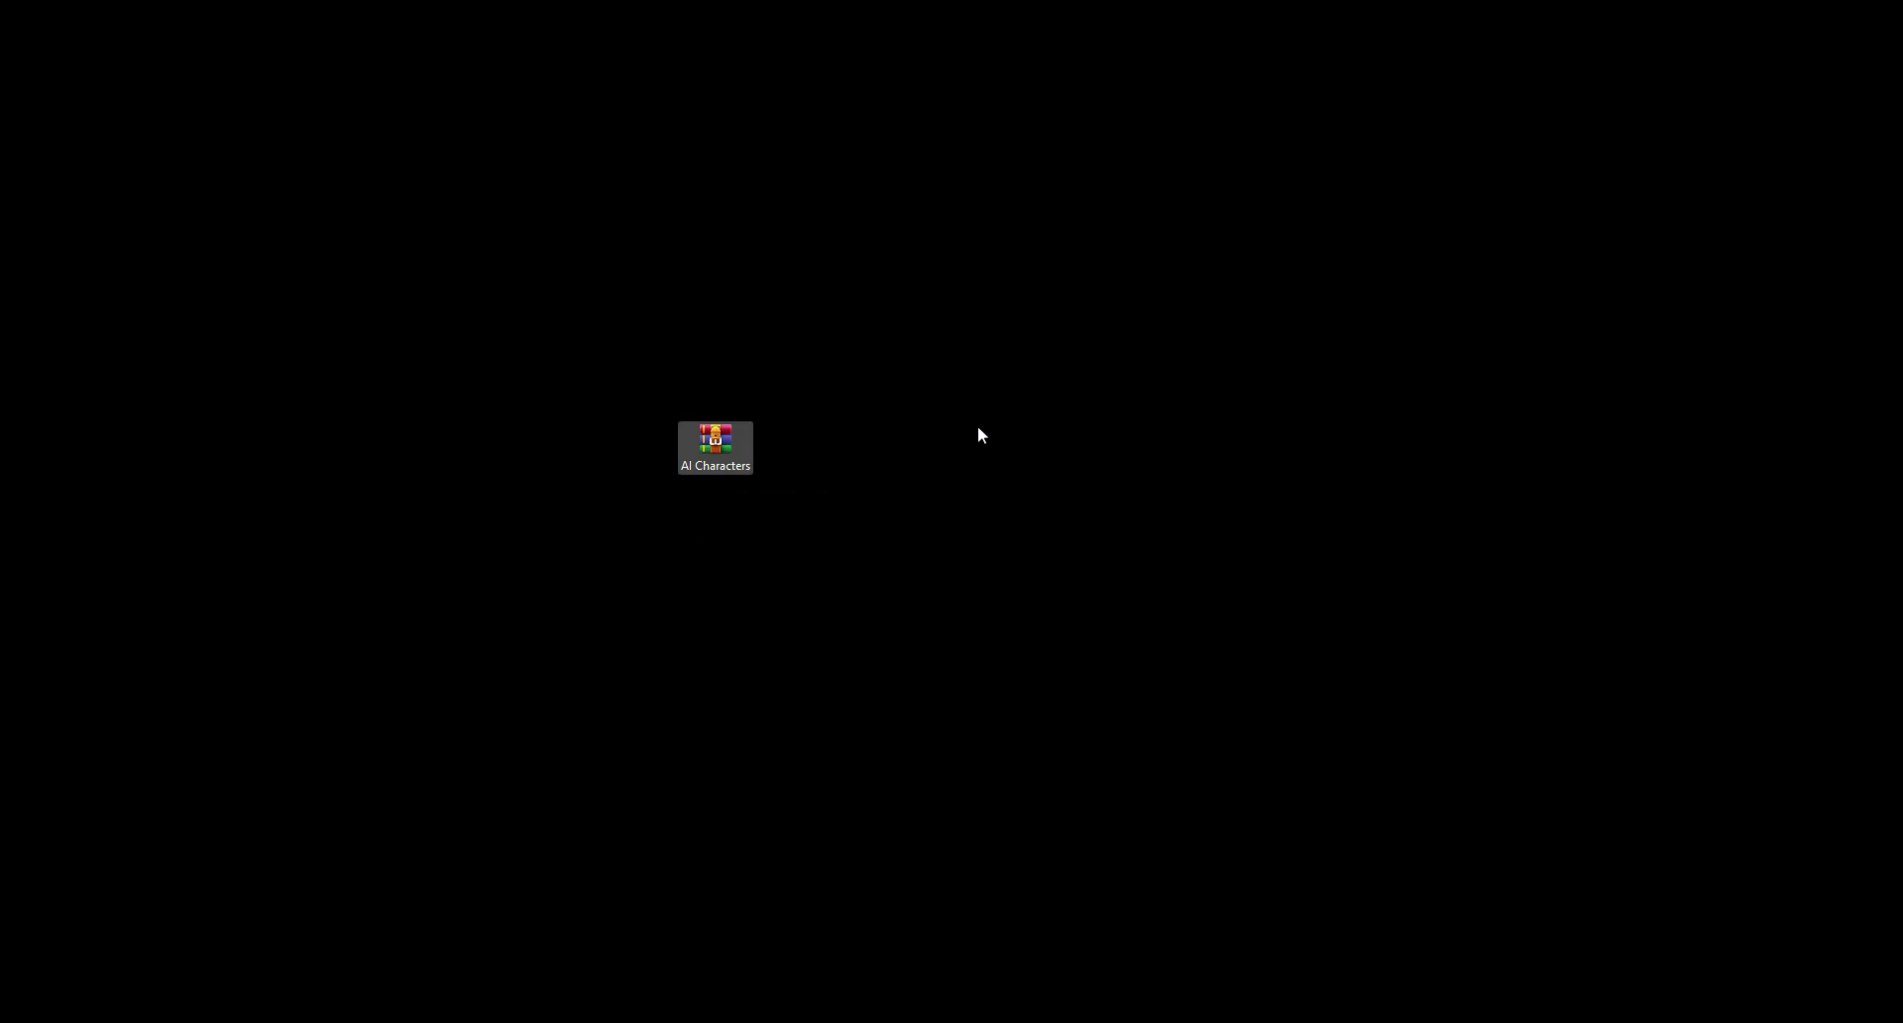
pyautogui.click(914, 458)
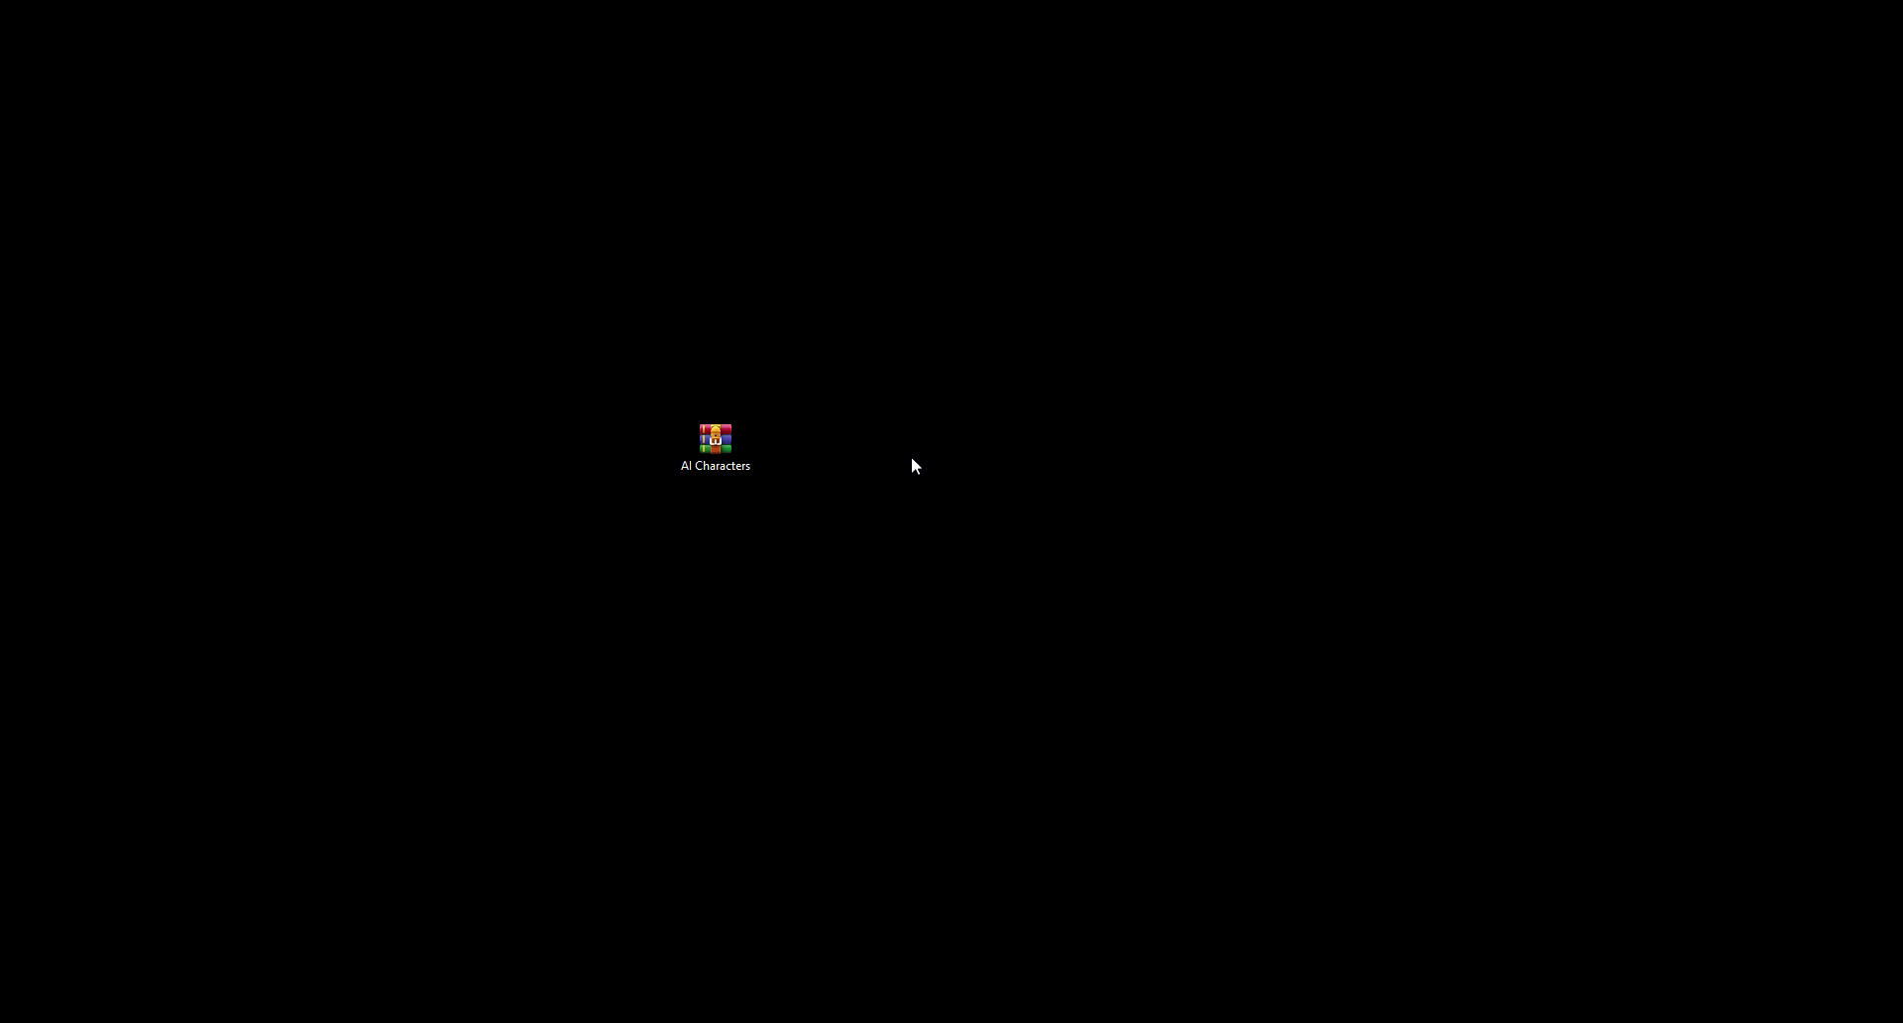
# Extract the AI Characters archive on the desktop with WinRAR and place the extracted folder near the middle of the desktop.
pyautogui.moveTo(969, 309); pyautogui.dragTo(570, 624)
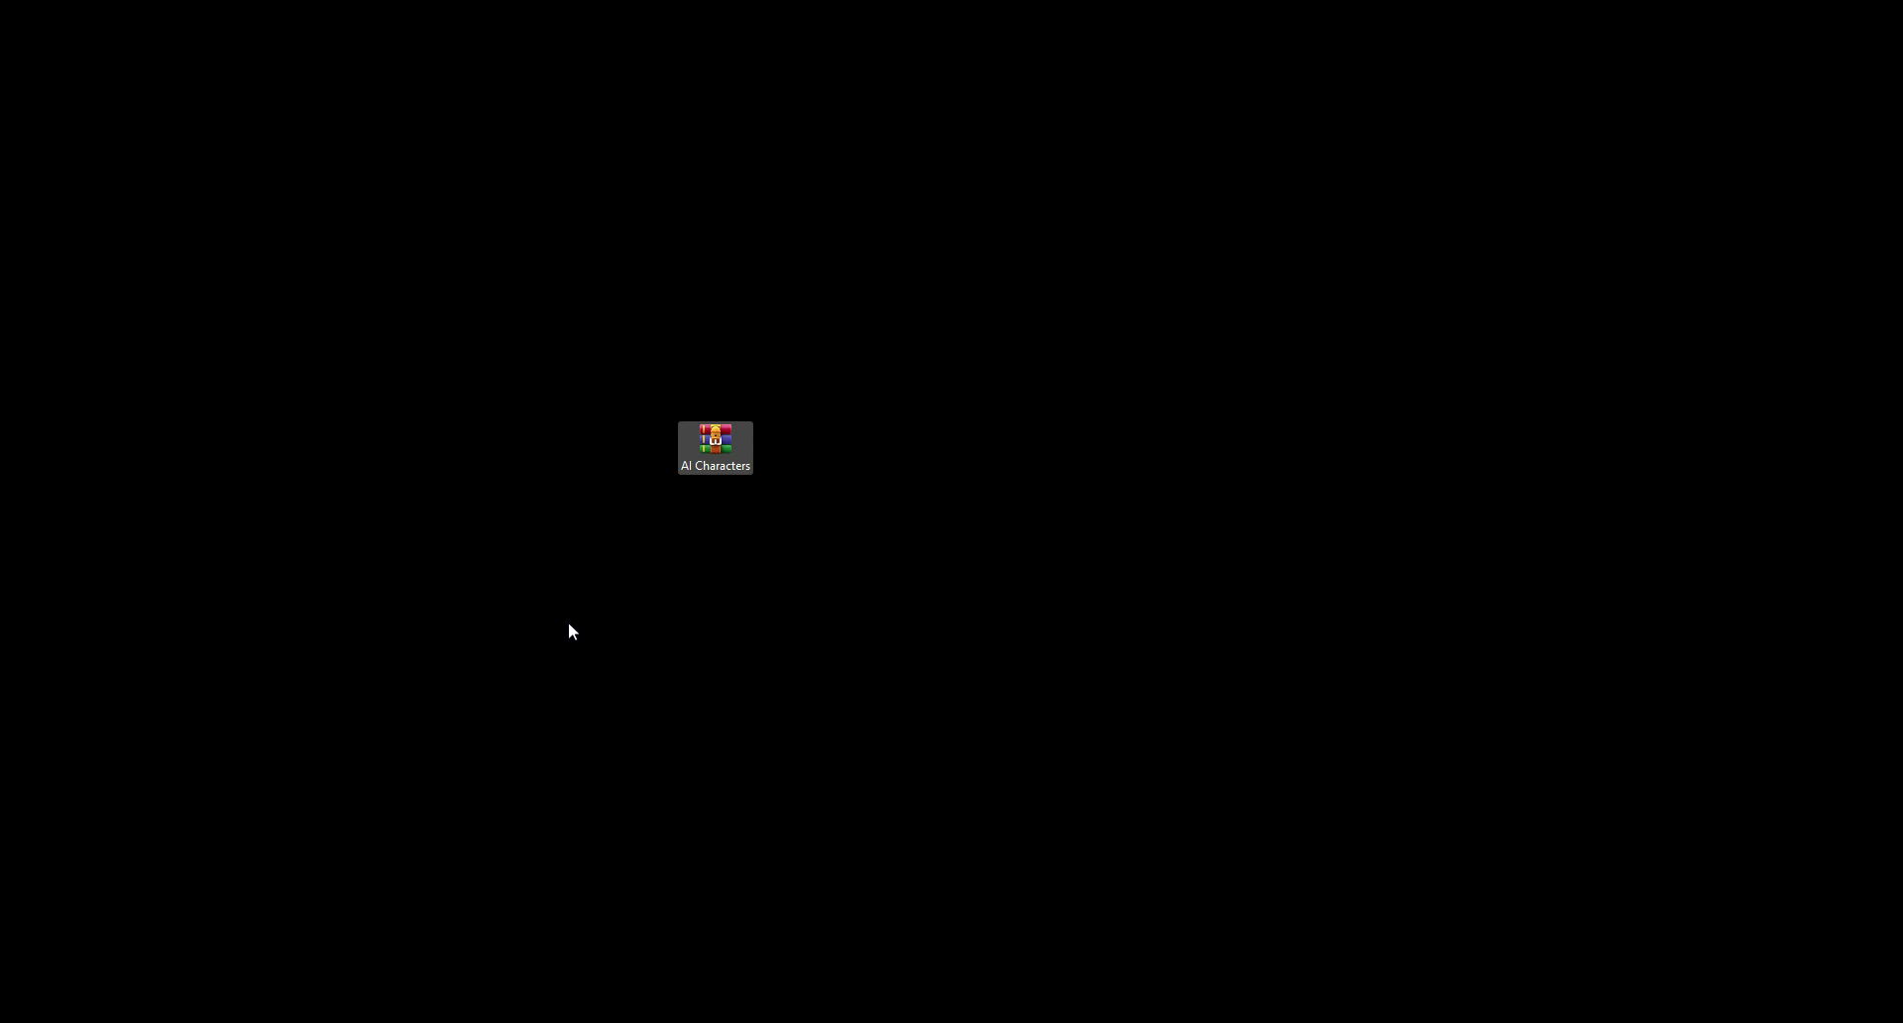
pyautogui.rightClick(707, 444)
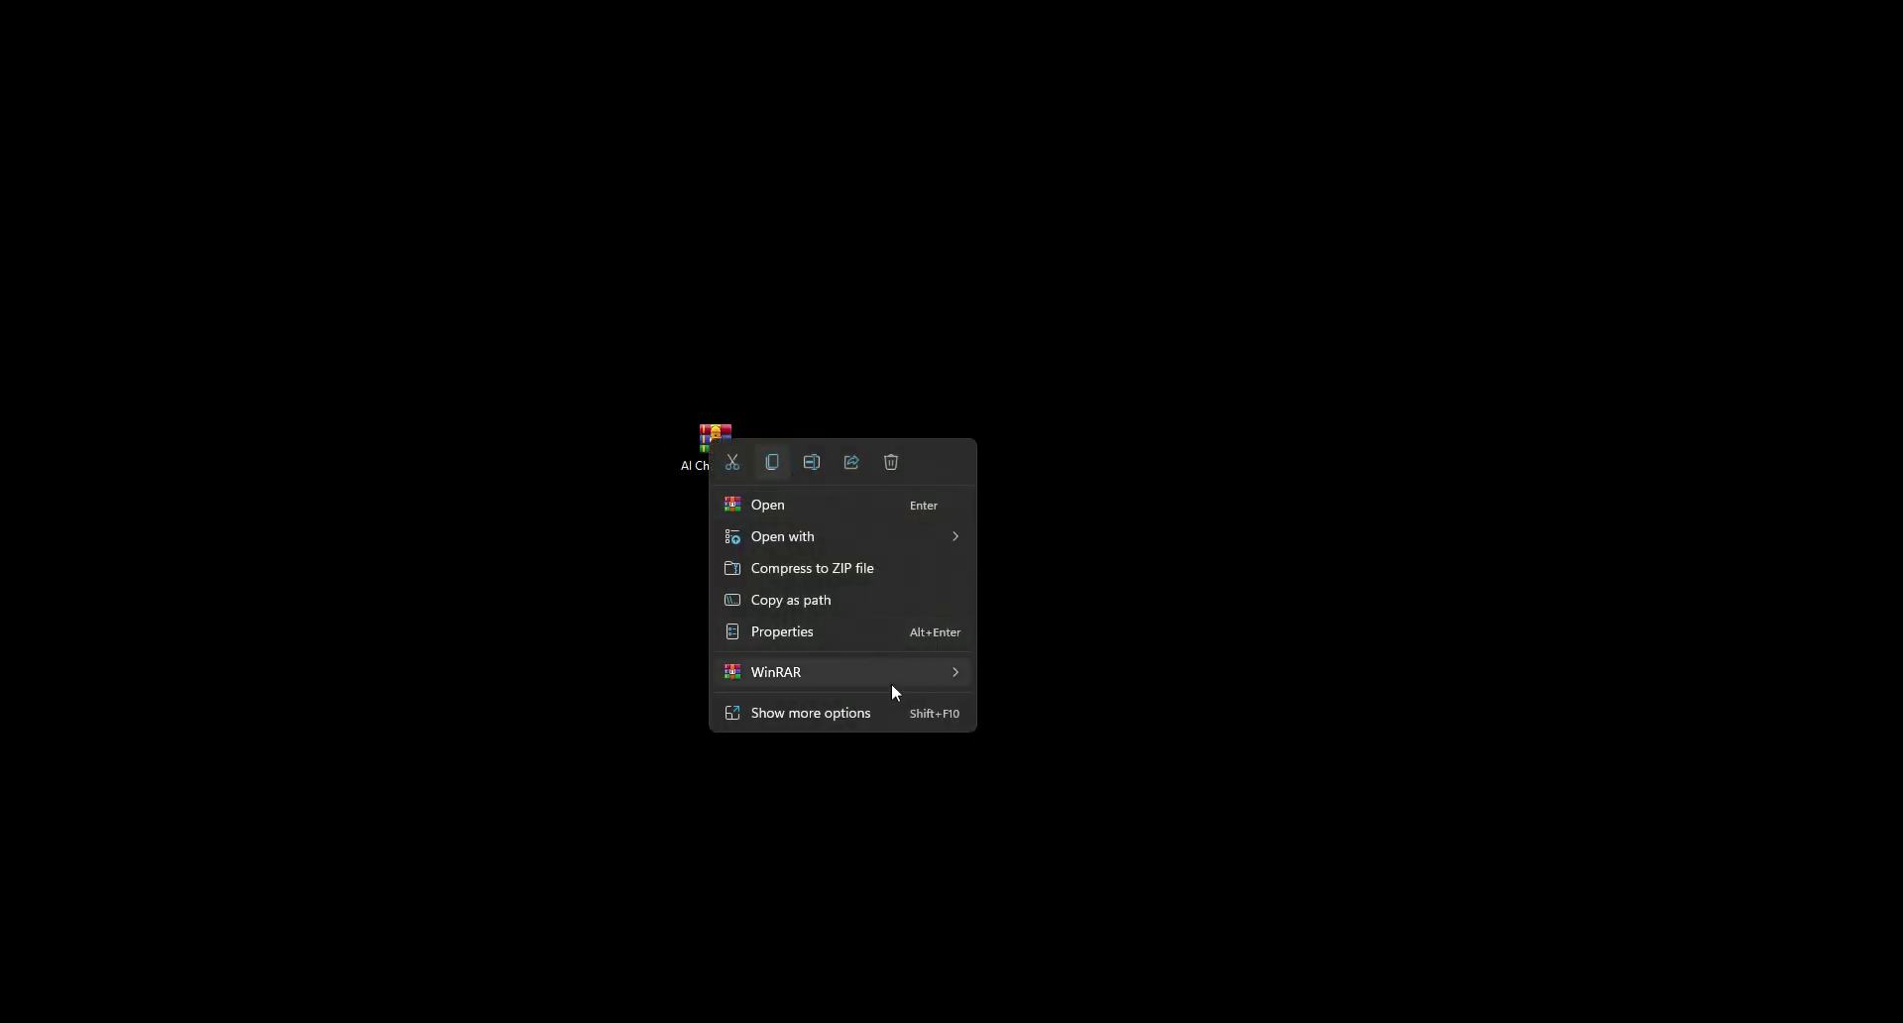
pyautogui.moveTo(892, 681)
pyautogui.click(1043, 769)
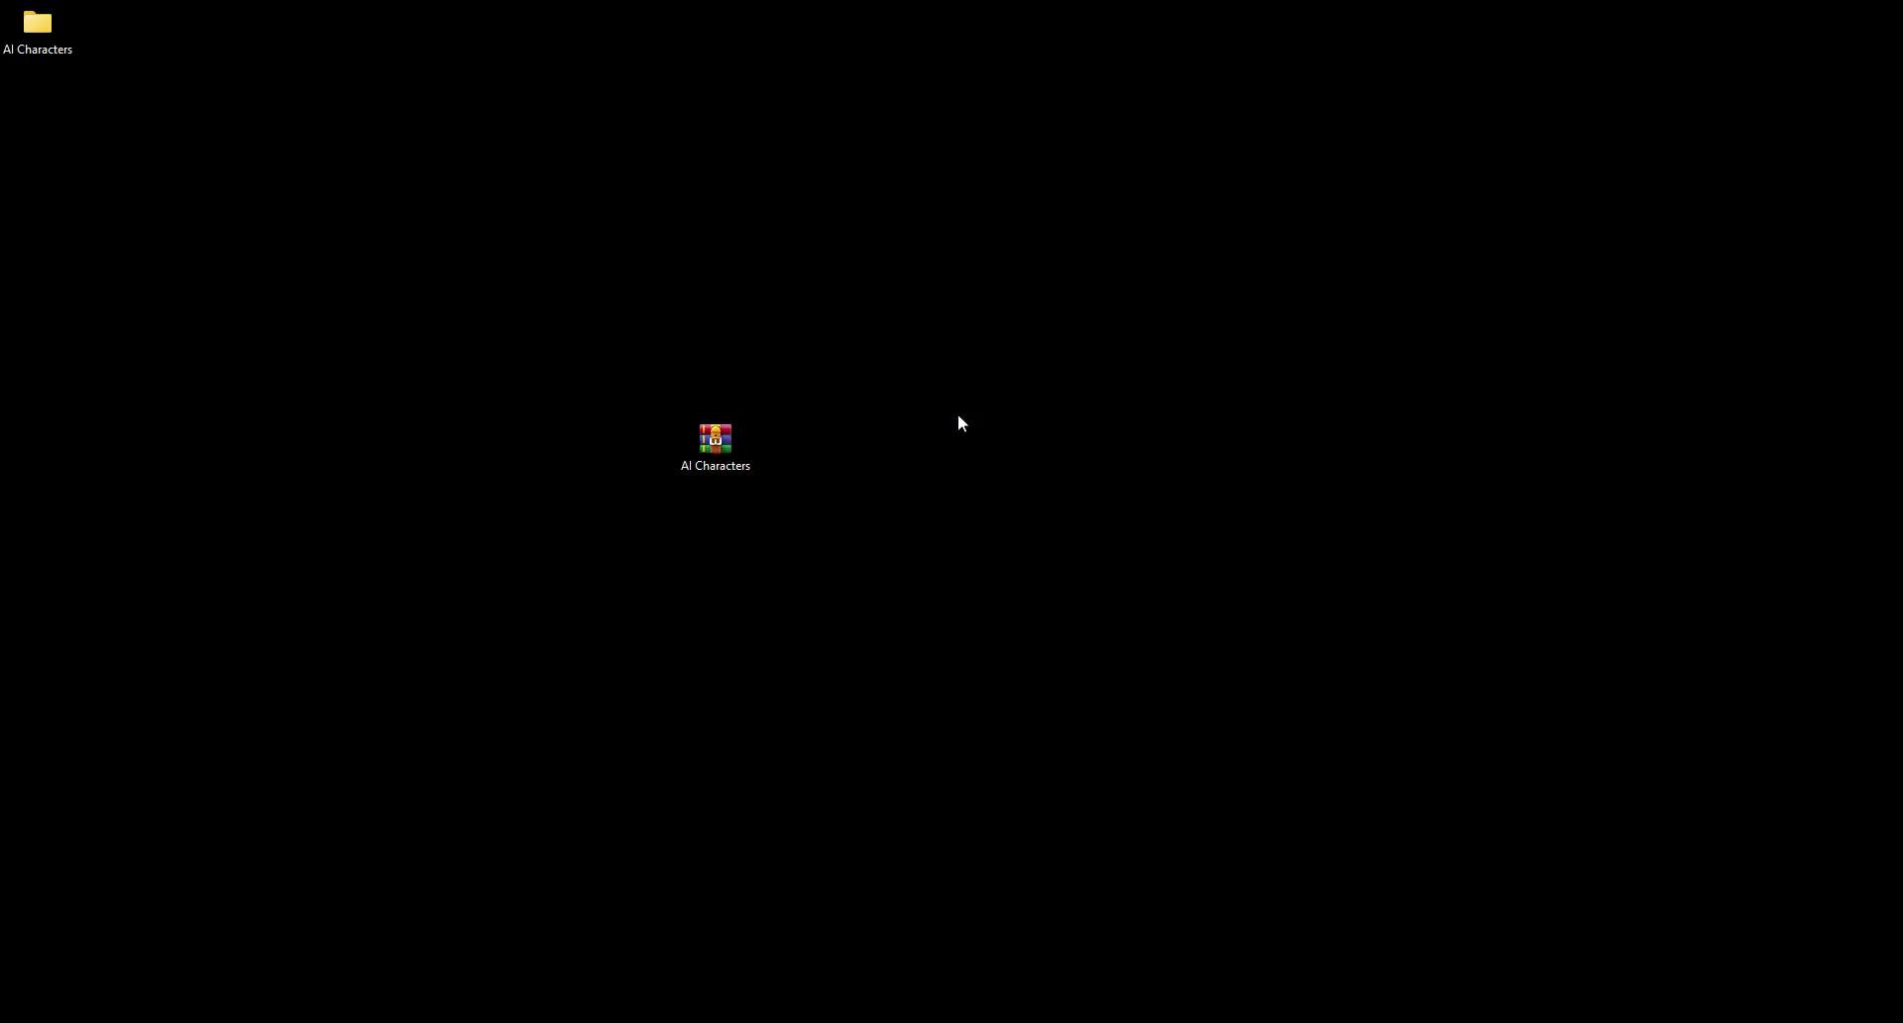
pyautogui.moveTo(45, 37); pyautogui.dragTo(1099, 525)
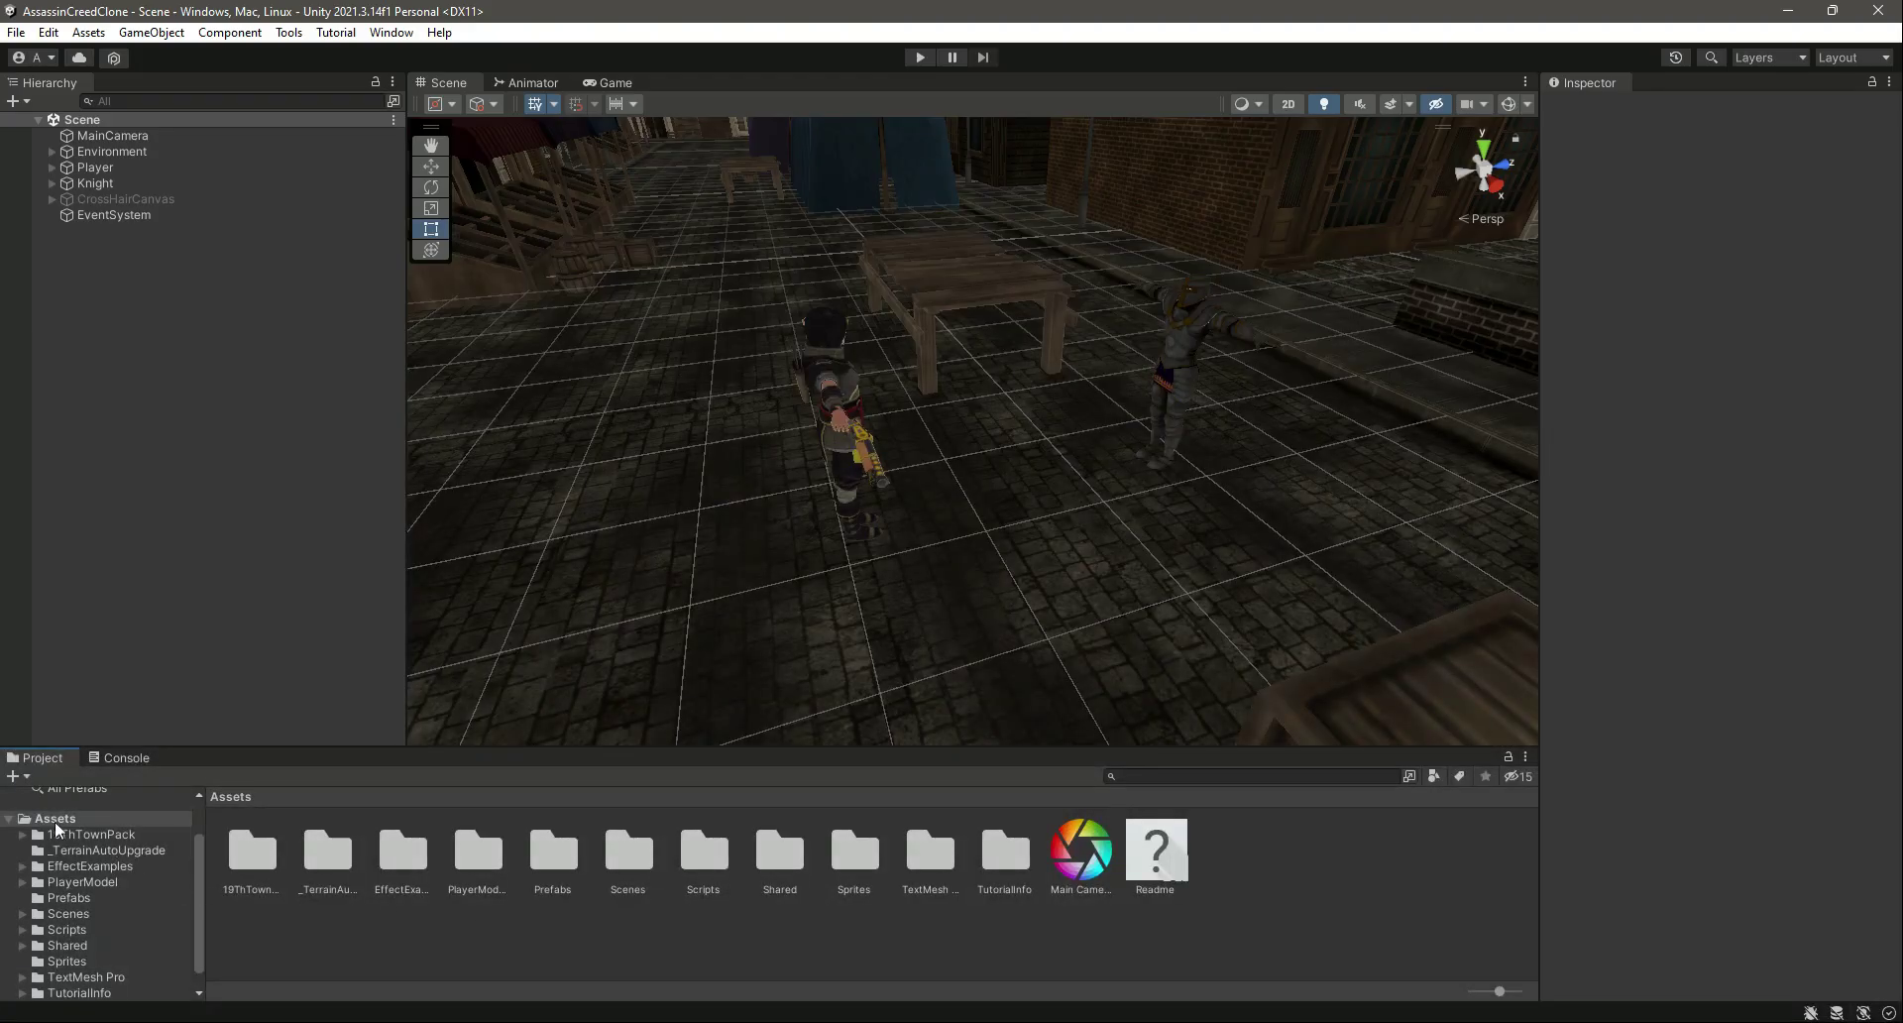
# Switch to Unity, show the project's Assets folder in File Explorer and open that folder there.
pyautogui.click(55, 822)
pyautogui.rightClick(676, 945)
pyautogui.click(807, 438)
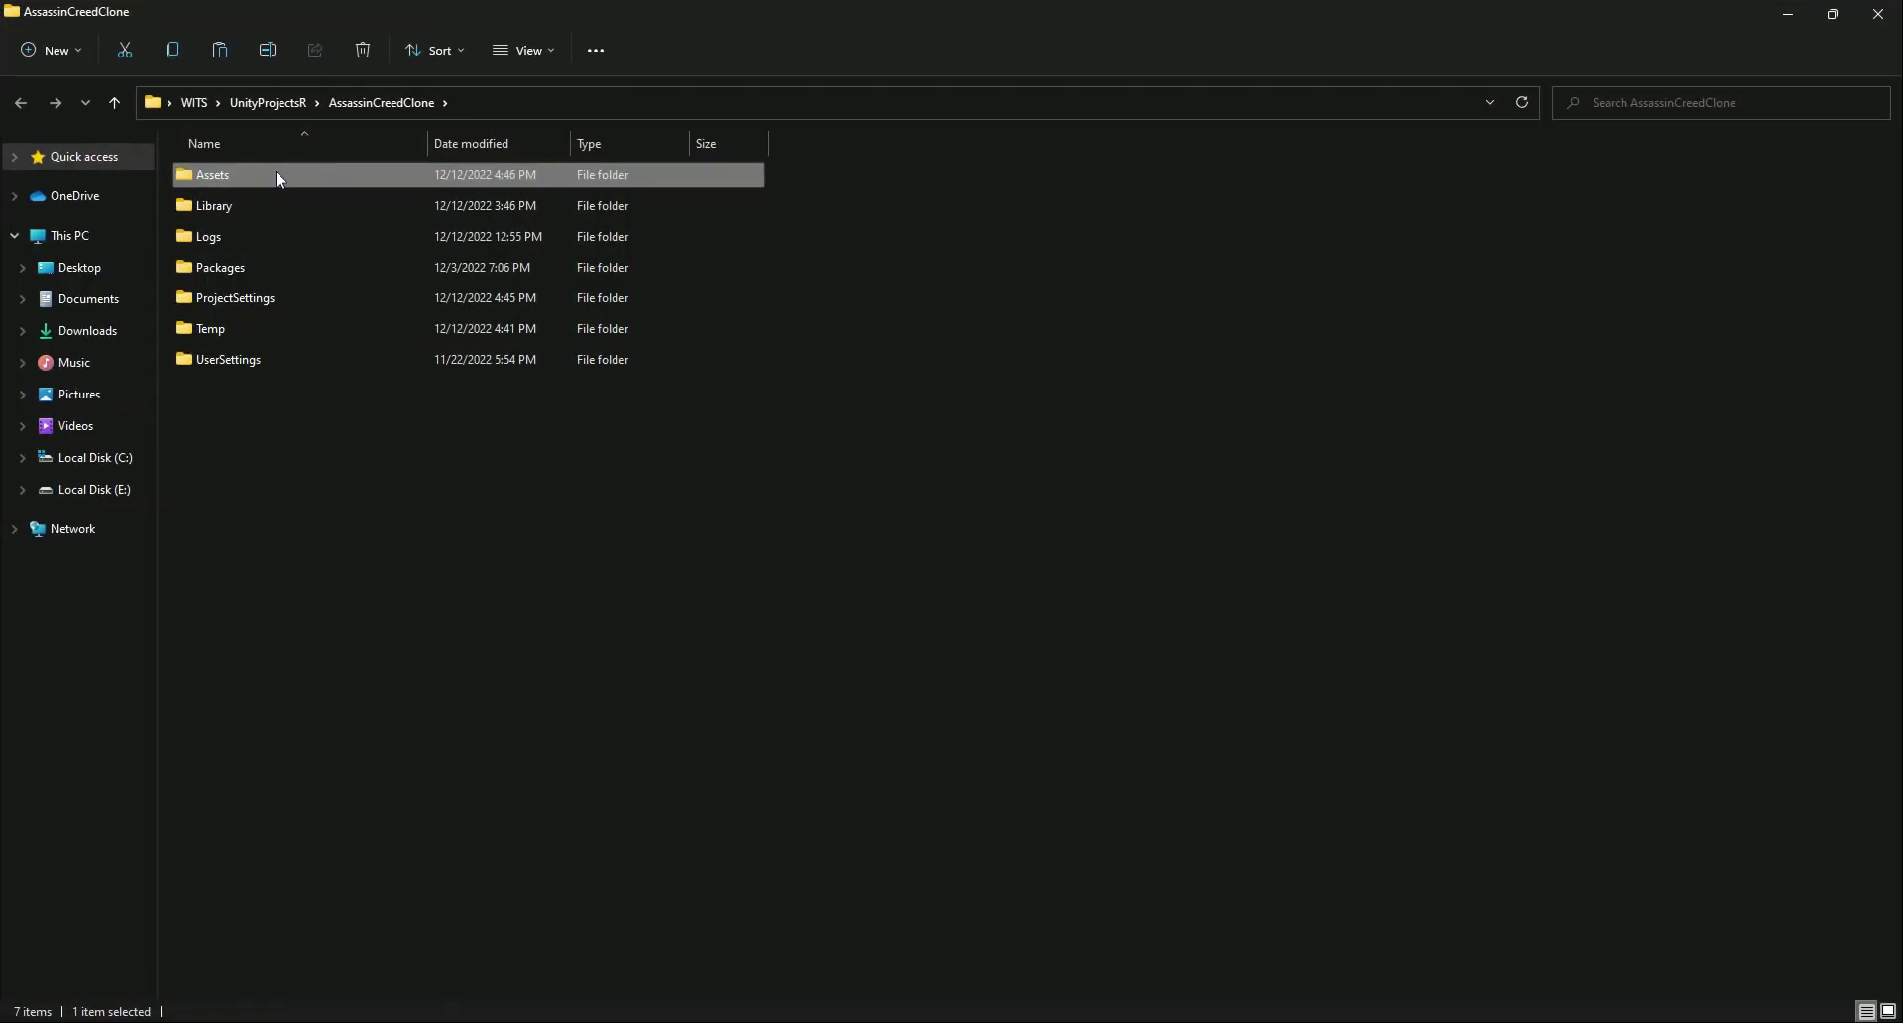
pyautogui.doubleClick(276, 174)
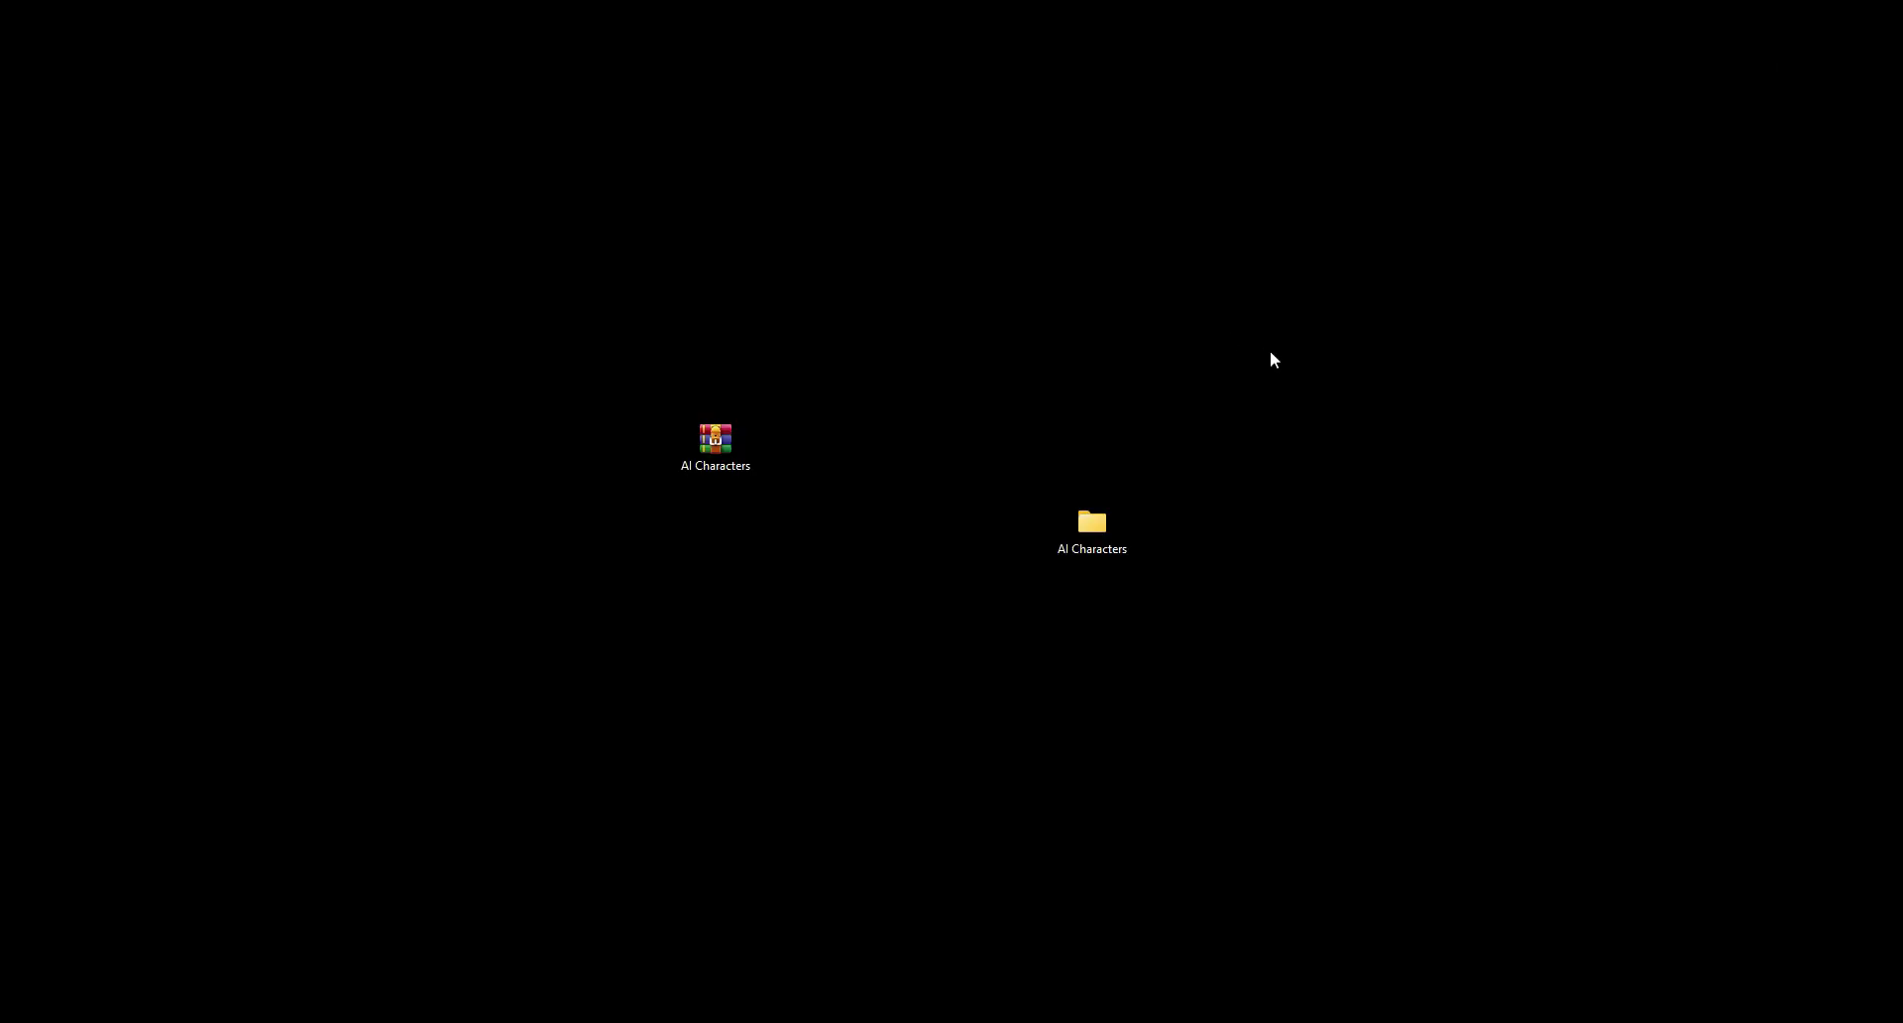
# Move the extracted AI Characters folder from the desktop into the AssassinCreedClone project's Assets folder.
pyautogui.moveTo(1270, 355); pyautogui.dragTo(1011, 678)
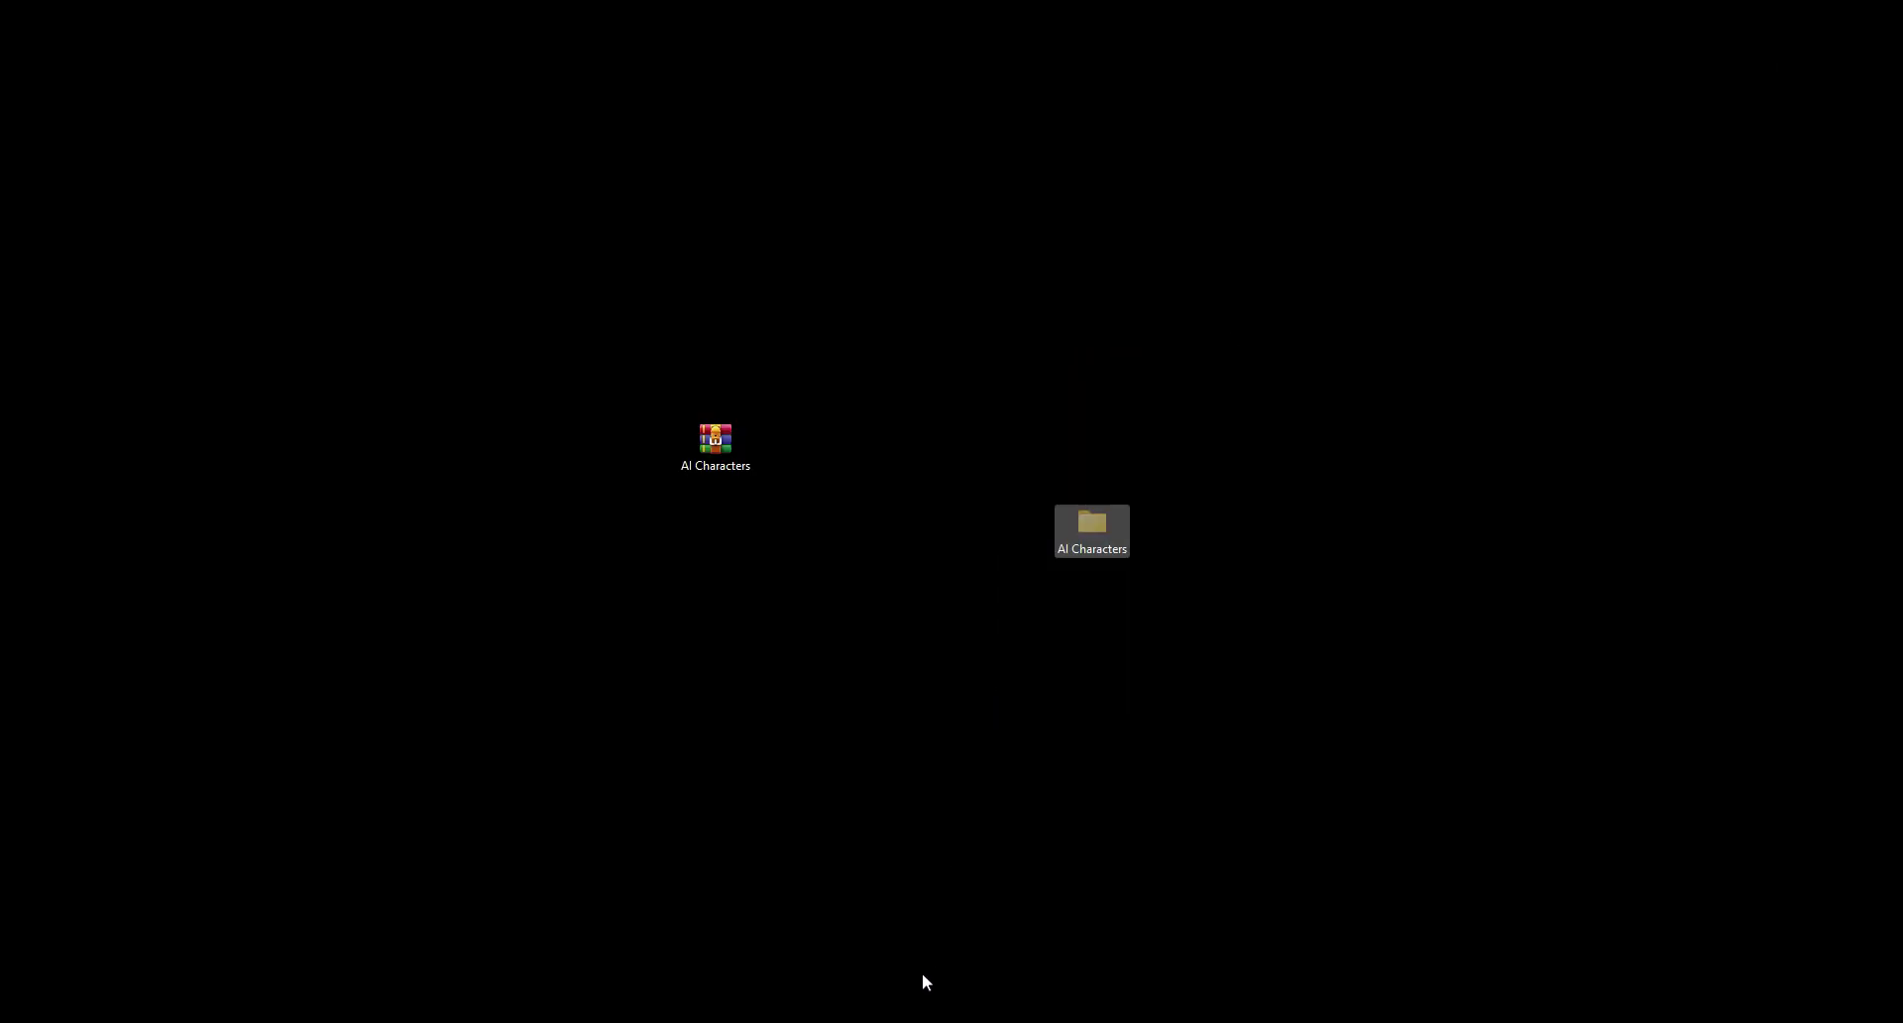
pyautogui.click(922, 972)
pyautogui.hotkey('ctrl', 'v')
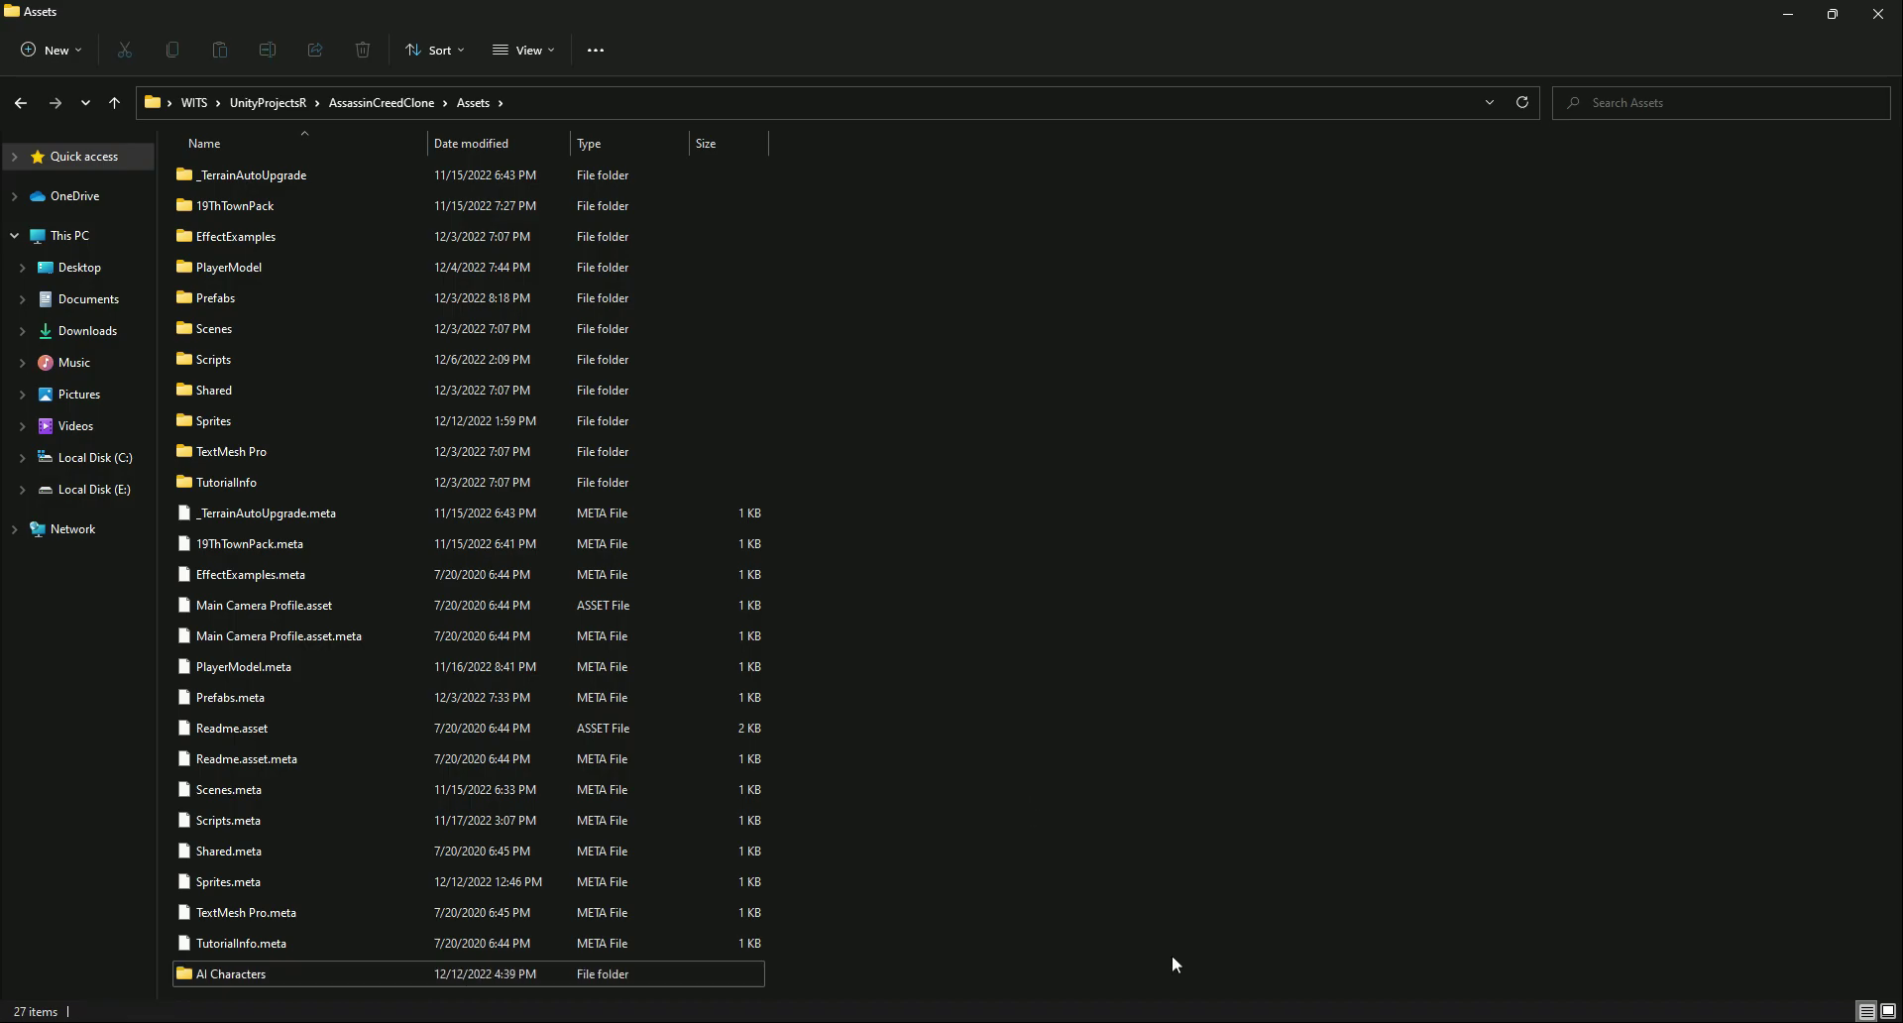
# Return to Unity, open the imported AI Characters folder and check the rig settings of each Kachujin animation file.
pyautogui.hotkey('alt', 'Tab')
pyautogui.click(103, 867)
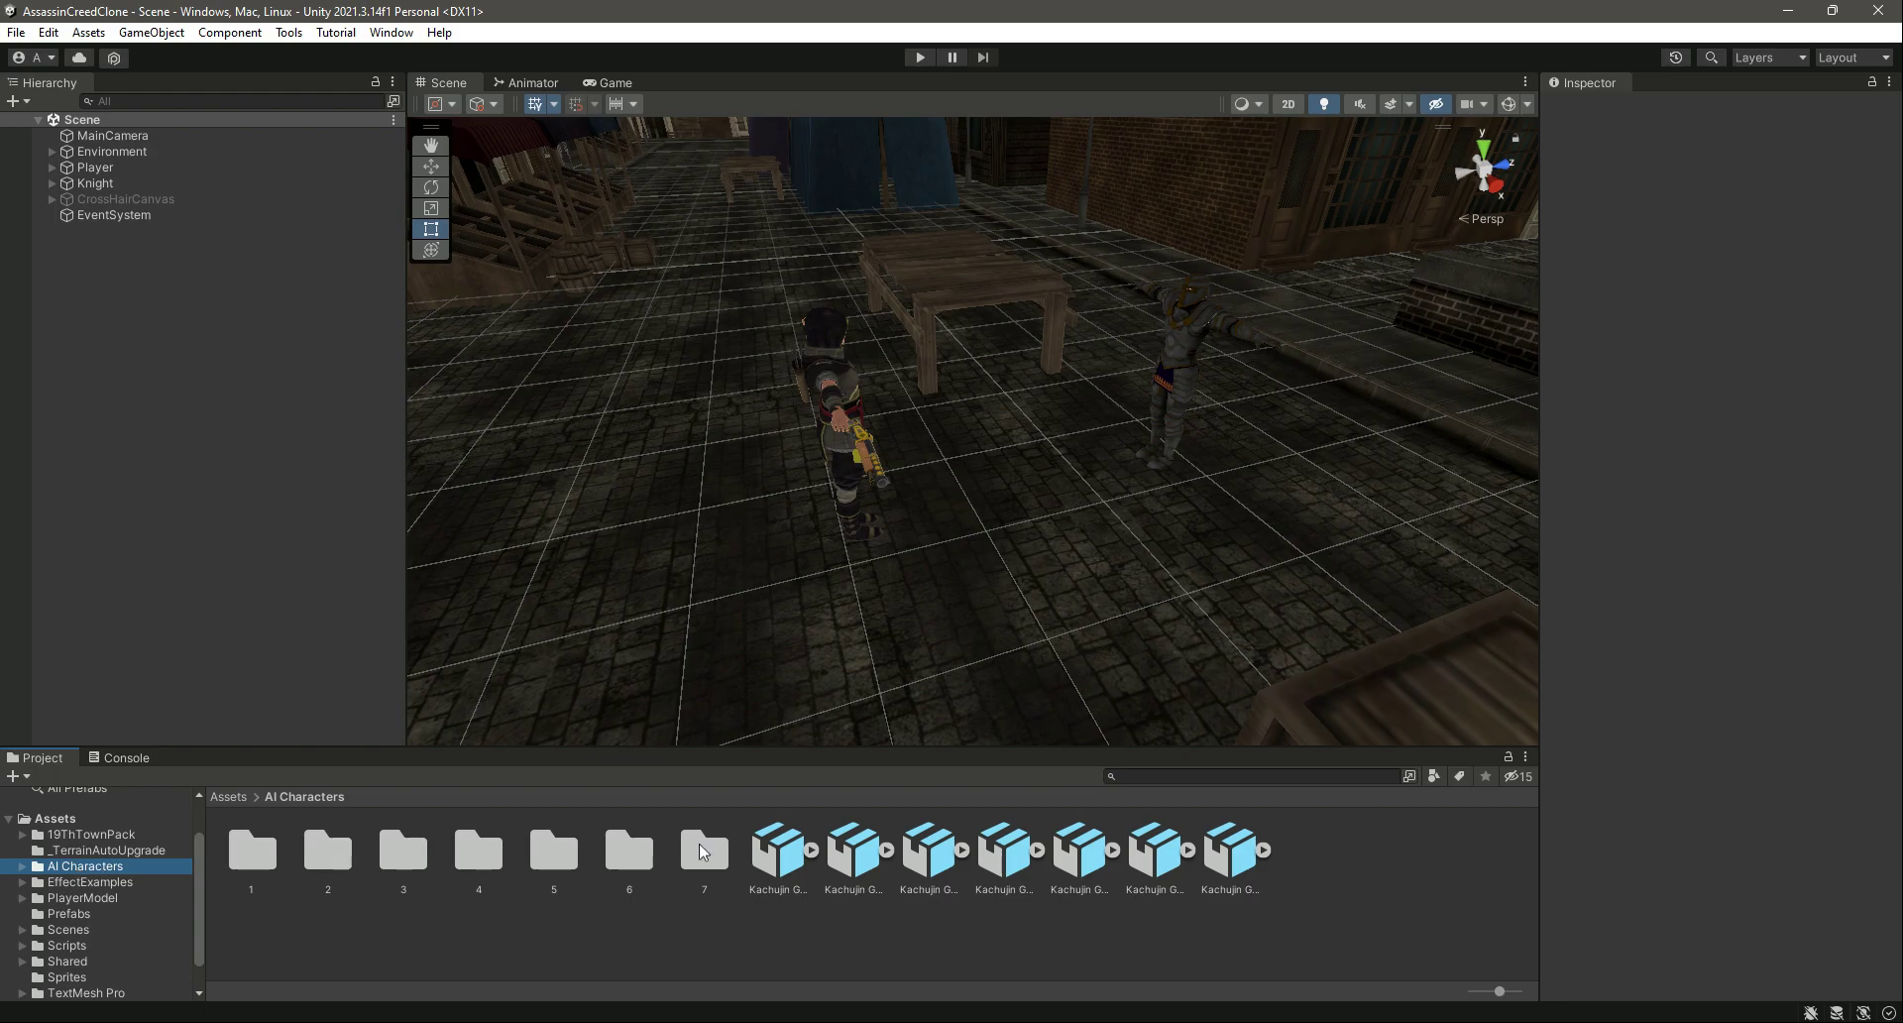
pyautogui.click(778, 850)
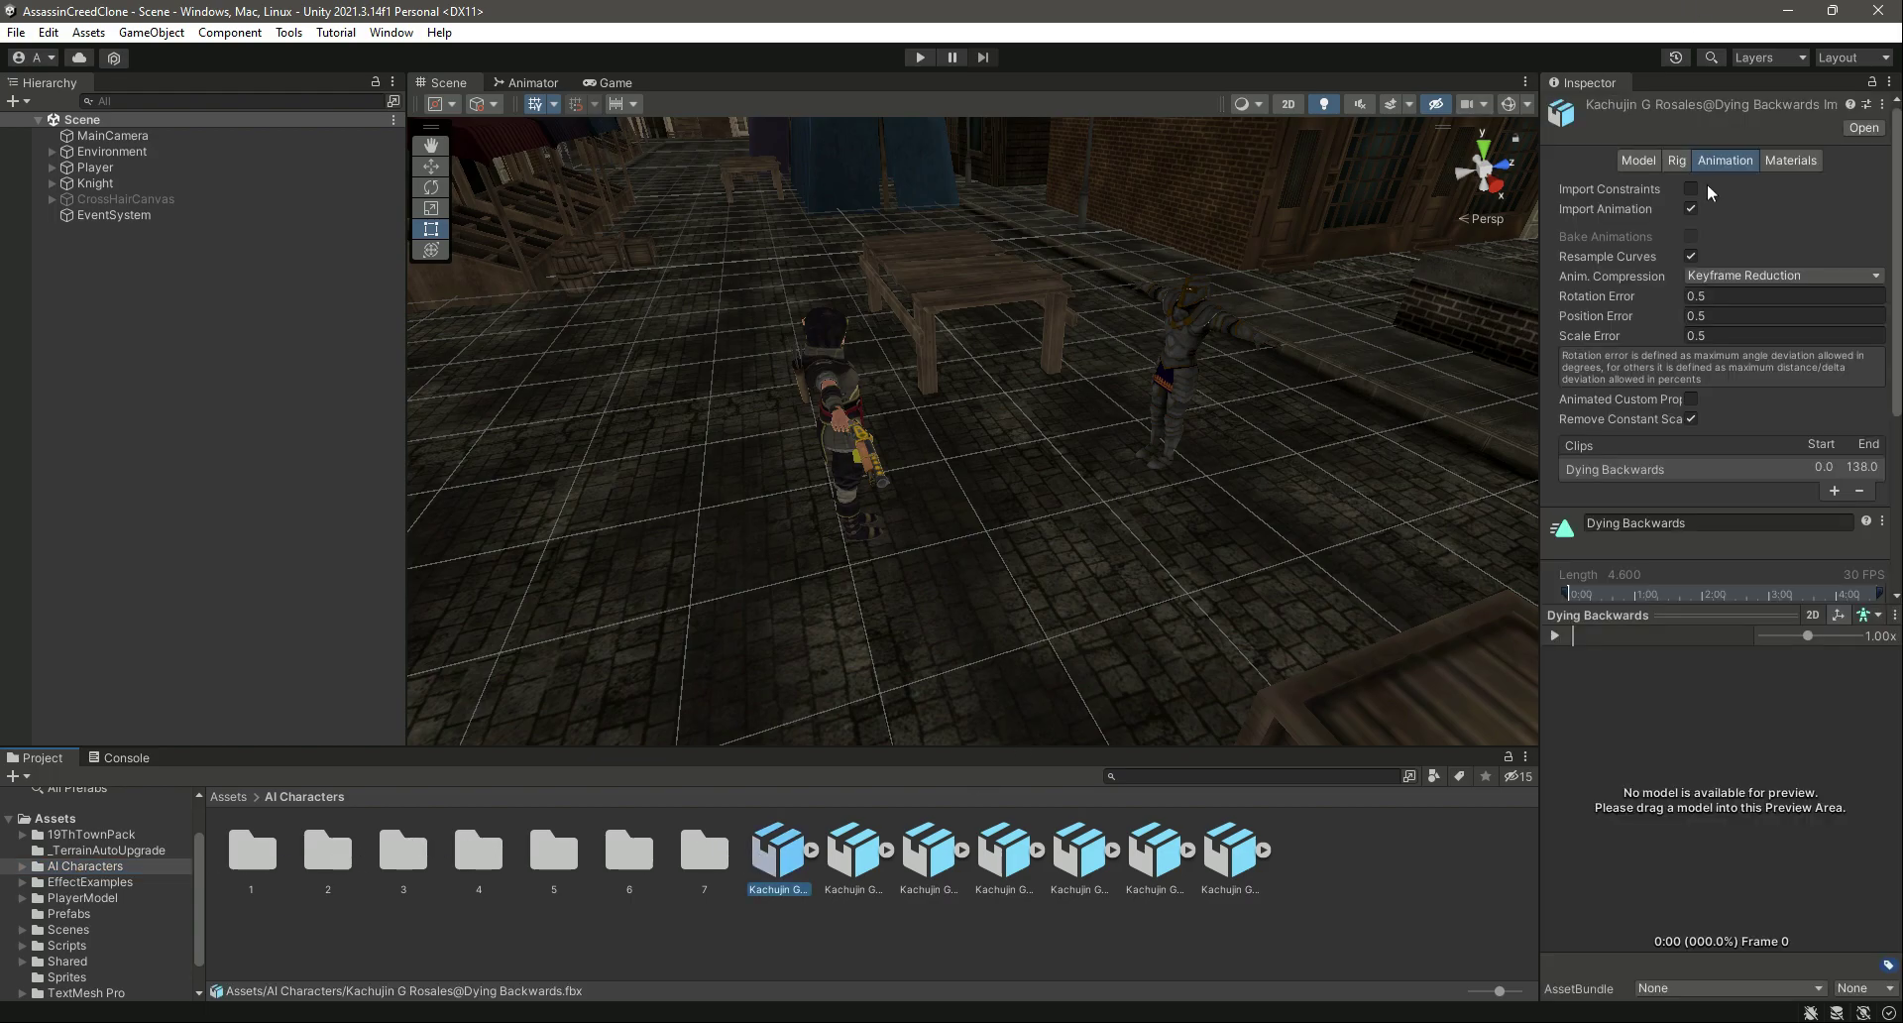
pyautogui.click(1681, 166)
pyautogui.click(853, 850)
pyautogui.click(928, 850)
pyautogui.click(1016, 847)
pyautogui.click(1079, 850)
pyautogui.click(1155, 851)
pyautogui.click(1230, 850)
# Open character folder 1 and inspect the Ch39_nonPBR model, rotating its preview.
pyautogui.click(253, 854)
pyautogui.doubleClick(253, 858)
pyautogui.click(480, 848)
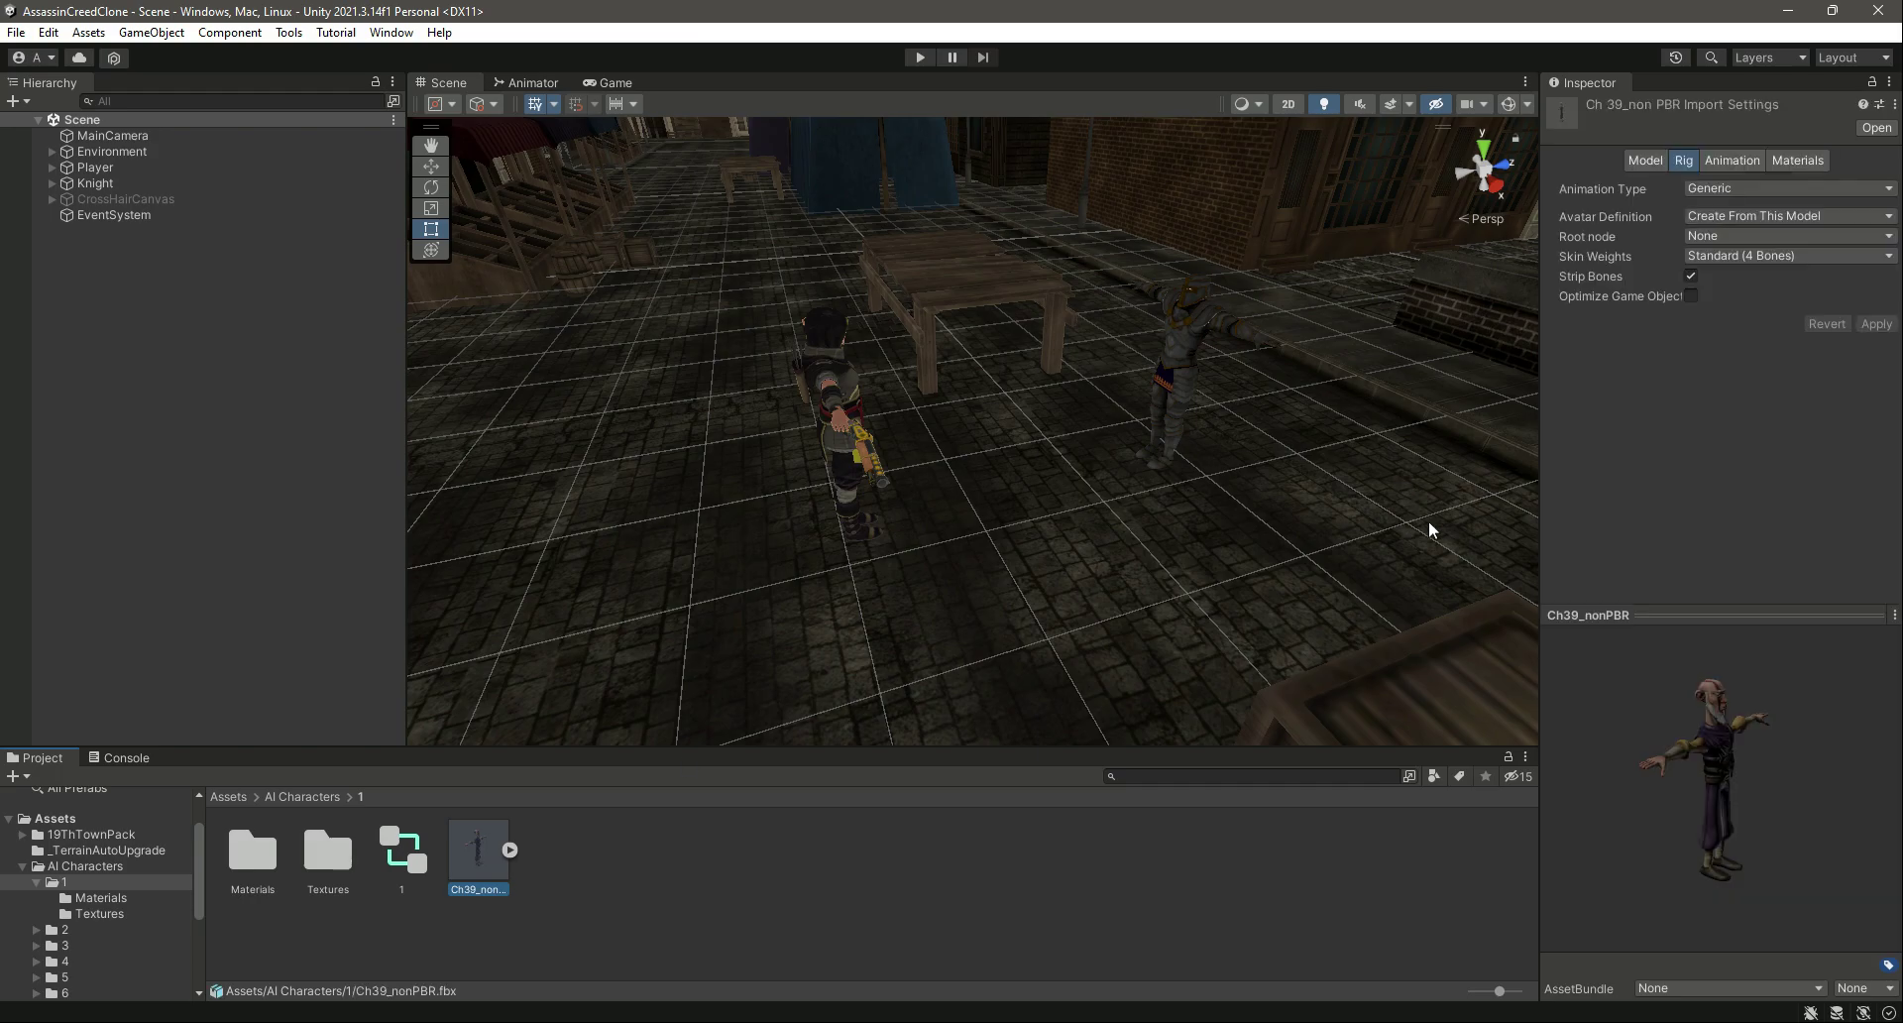
pyautogui.moveTo(1677, 732); pyautogui.dragTo(1620, 693)
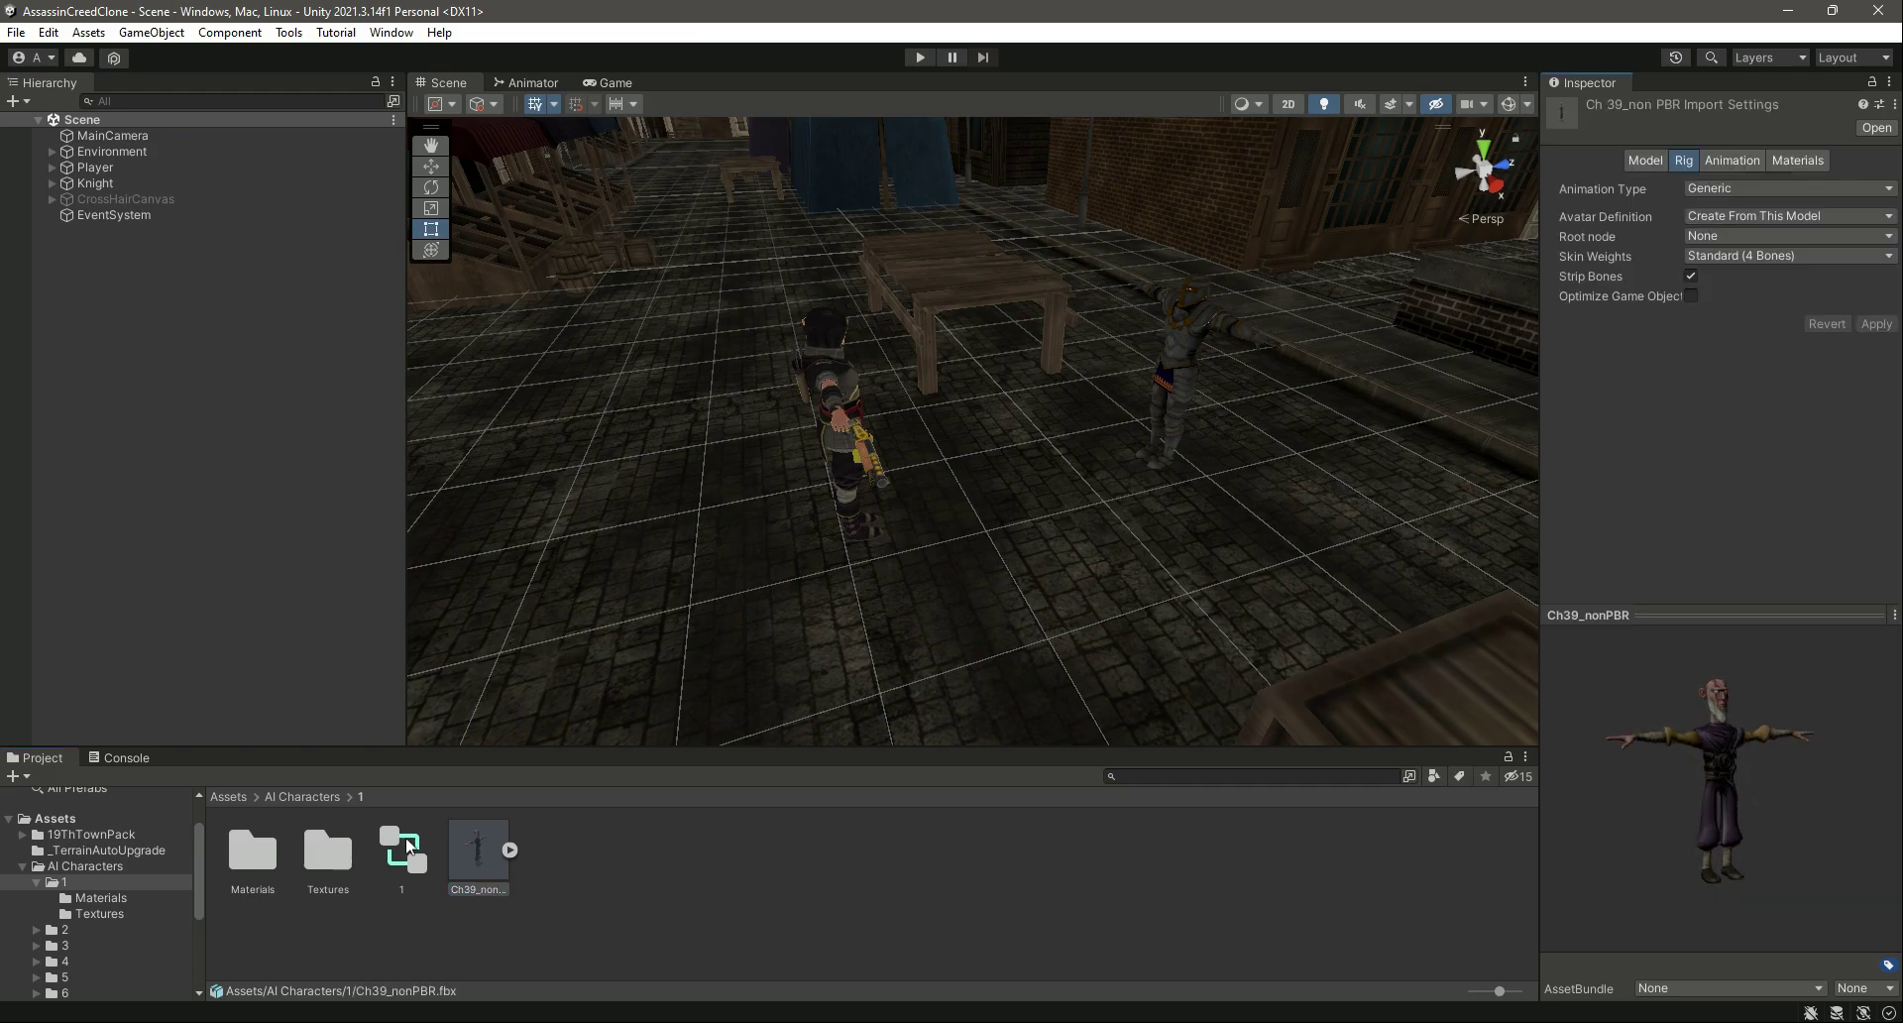
# Open character folder 2 and inspect the Eve model's preview and its material import settings.
pyautogui.click(303, 796)
pyautogui.doubleClick(328, 852)
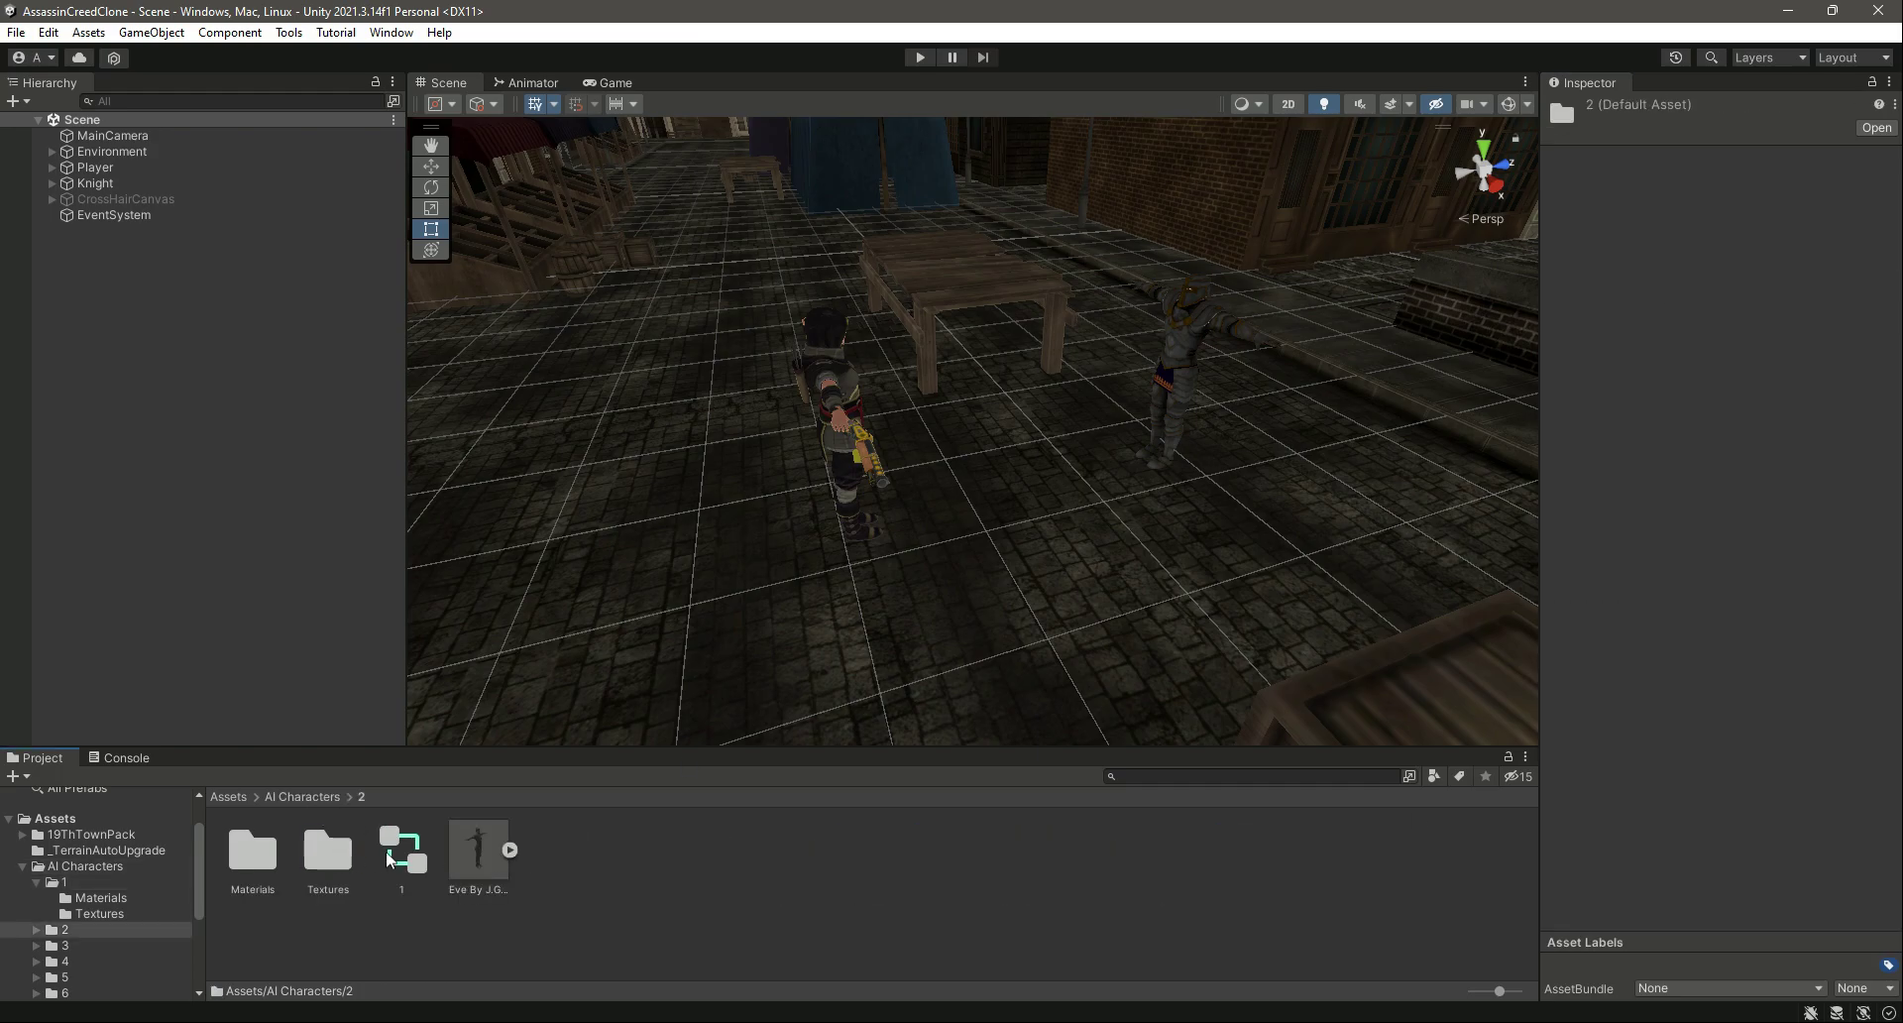
pyautogui.moveTo(1643, 765); pyautogui.dragTo(1686, 810)
pyautogui.click(1784, 159)
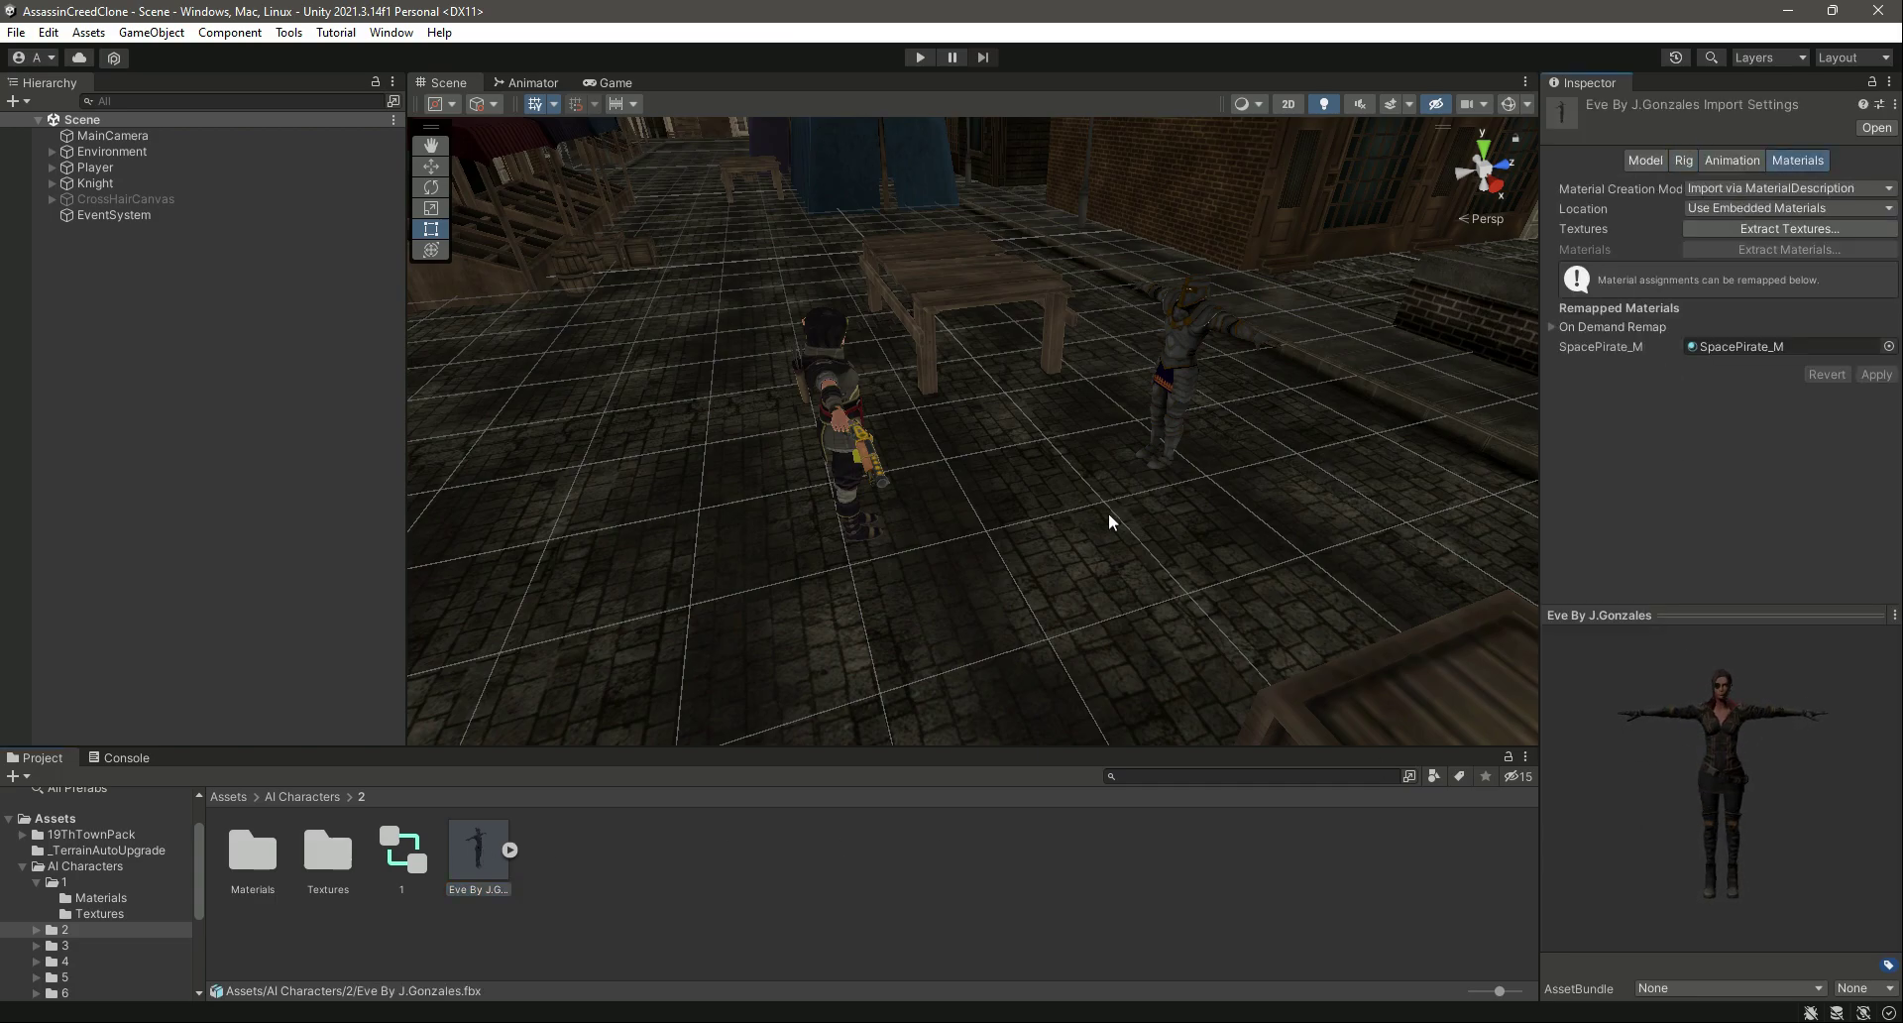
# Open character folder 3, inspect the Kachujin model and open its Materials folder.
pyautogui.click(303, 796)
pyautogui.doubleClick(414, 864)
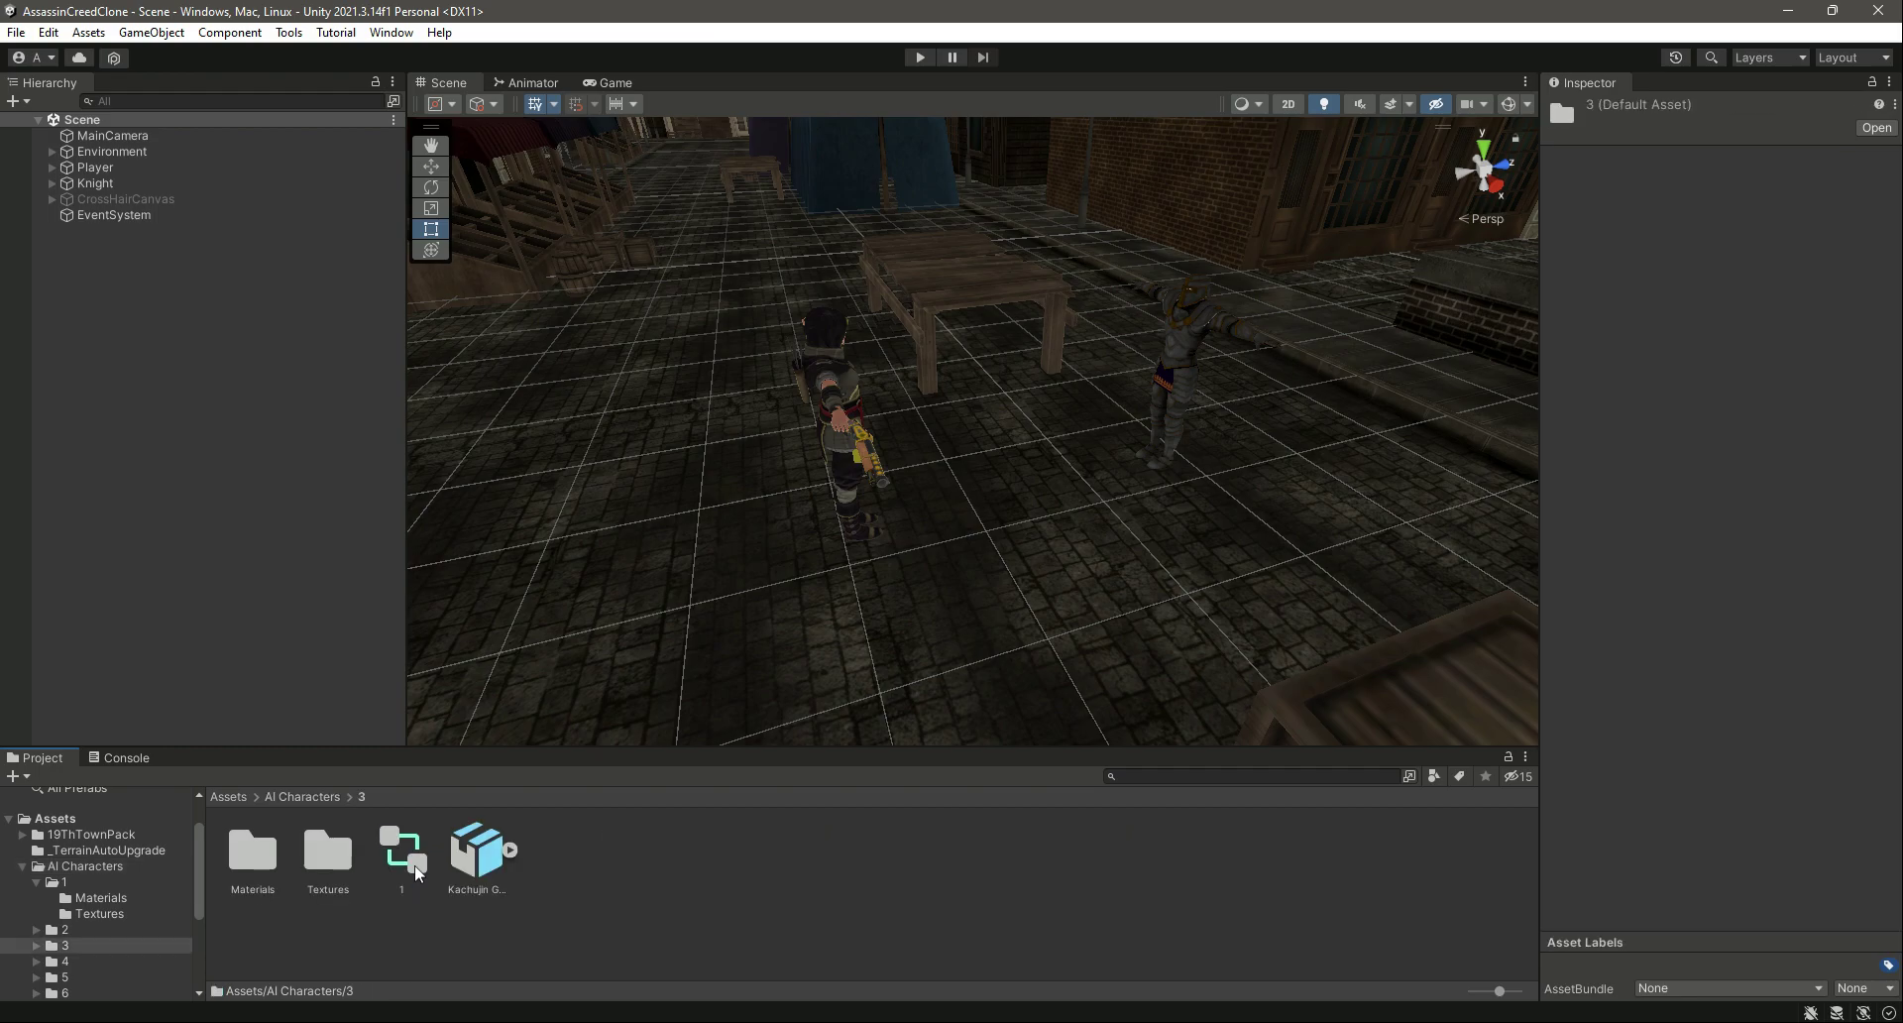
pyautogui.click(474, 849)
pyautogui.doubleClick(260, 856)
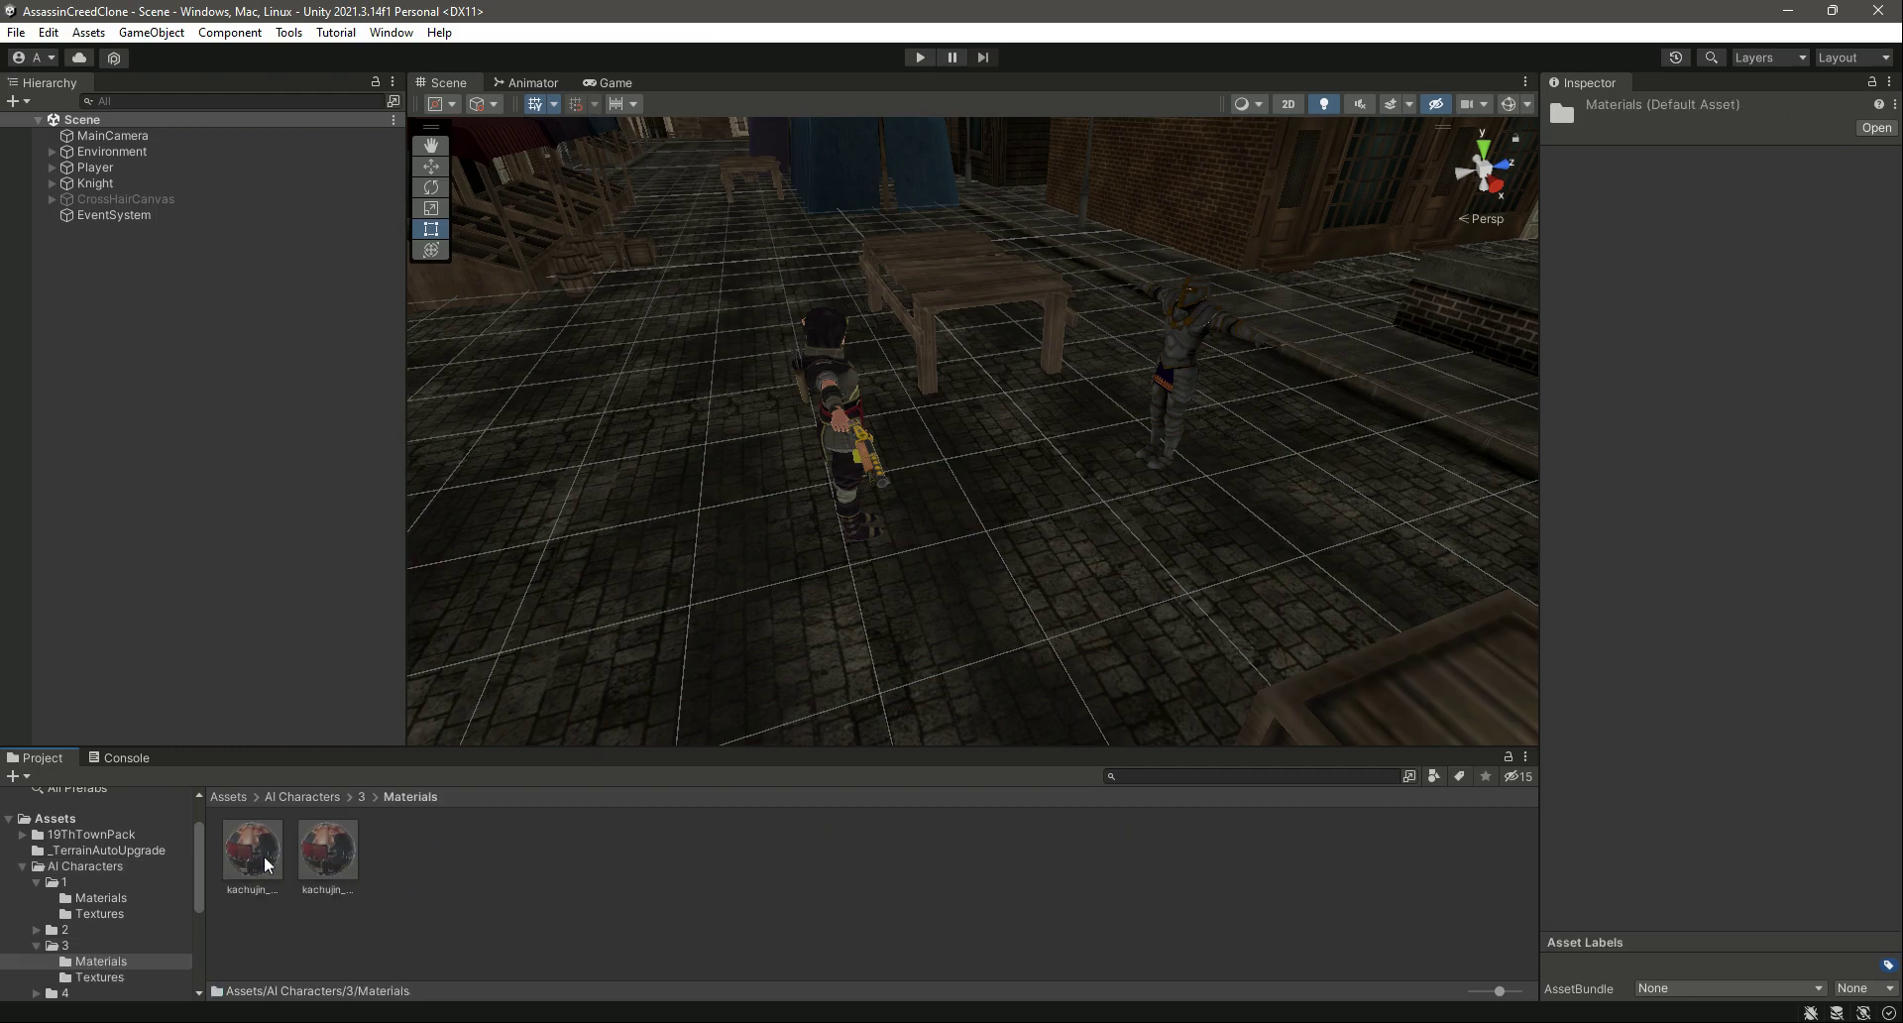
# Examine the textures of character folder 3 and return to the AI Characters folder.
pyautogui.click(361, 795)
pyautogui.doubleClick(319, 863)
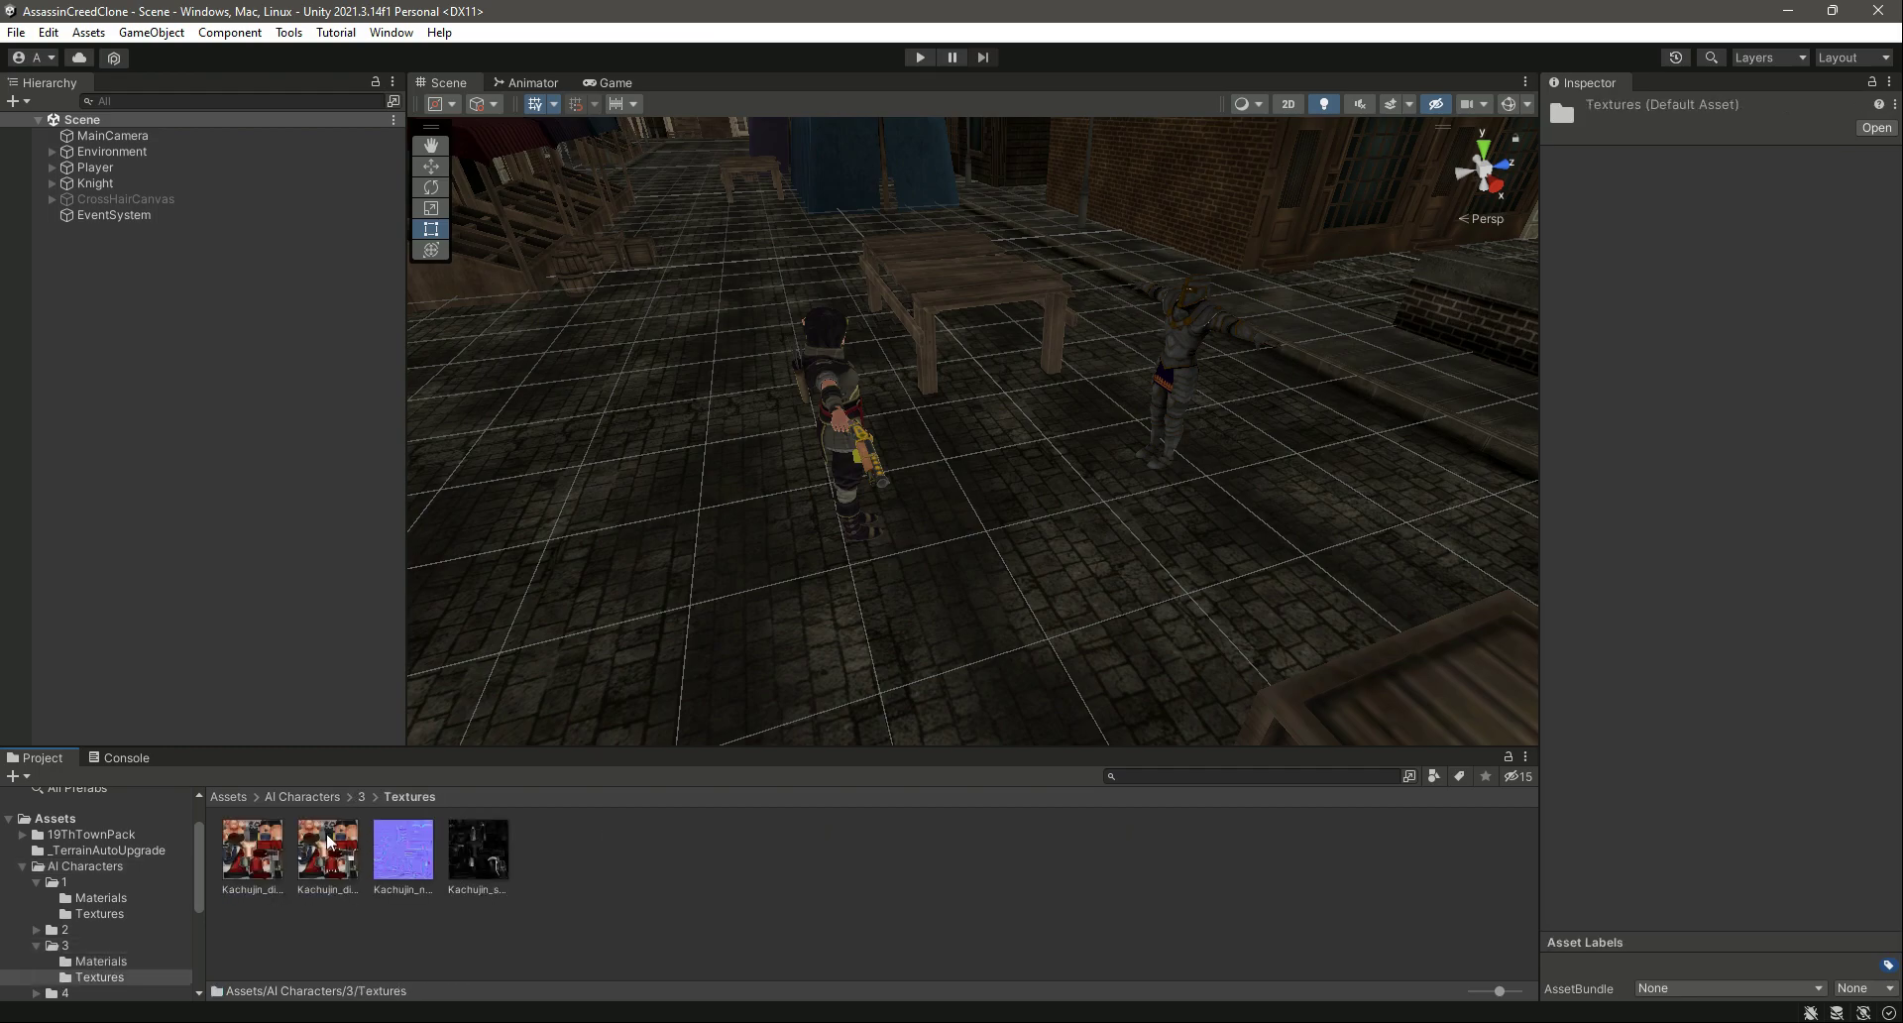
pyautogui.click(361, 796)
pyautogui.click(323, 798)
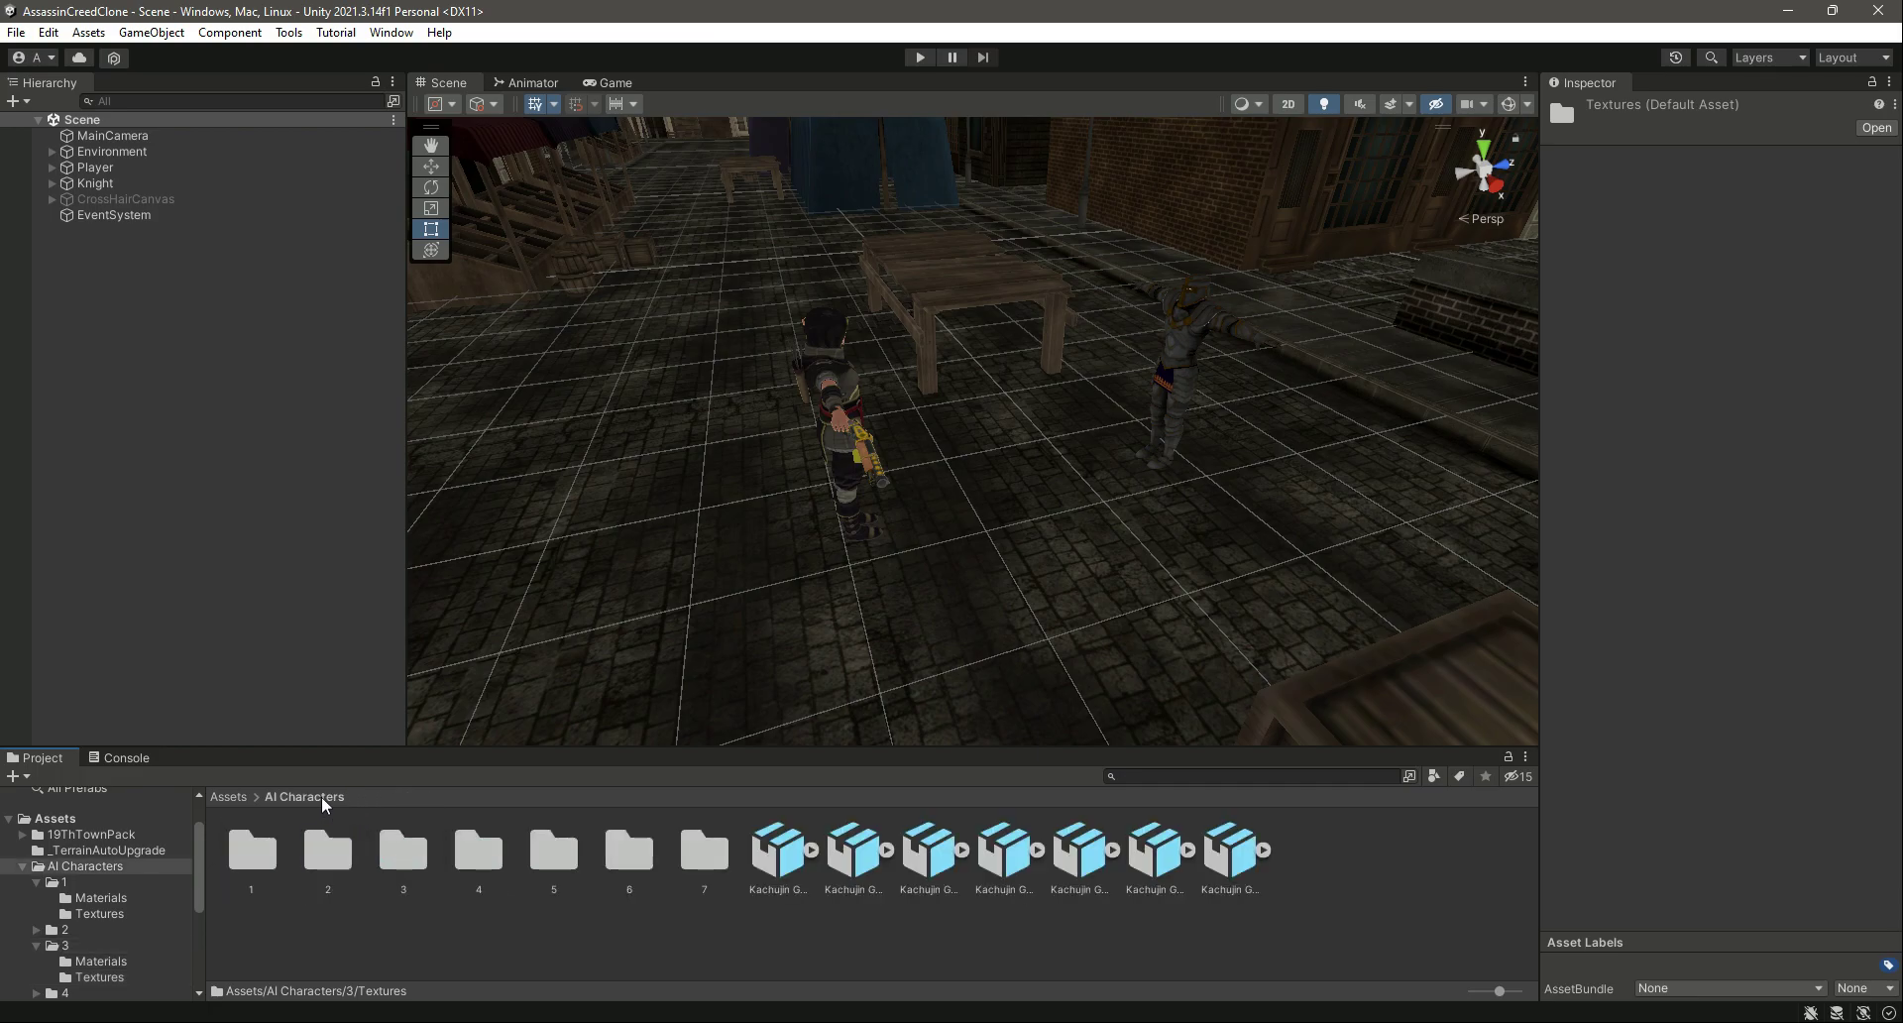
# Collapse character folders 1 and 3 in the project tree and select the AI Characters folder.
pyautogui.click(37, 881)
pyautogui.click(37, 911)
pyautogui.click(128, 864)
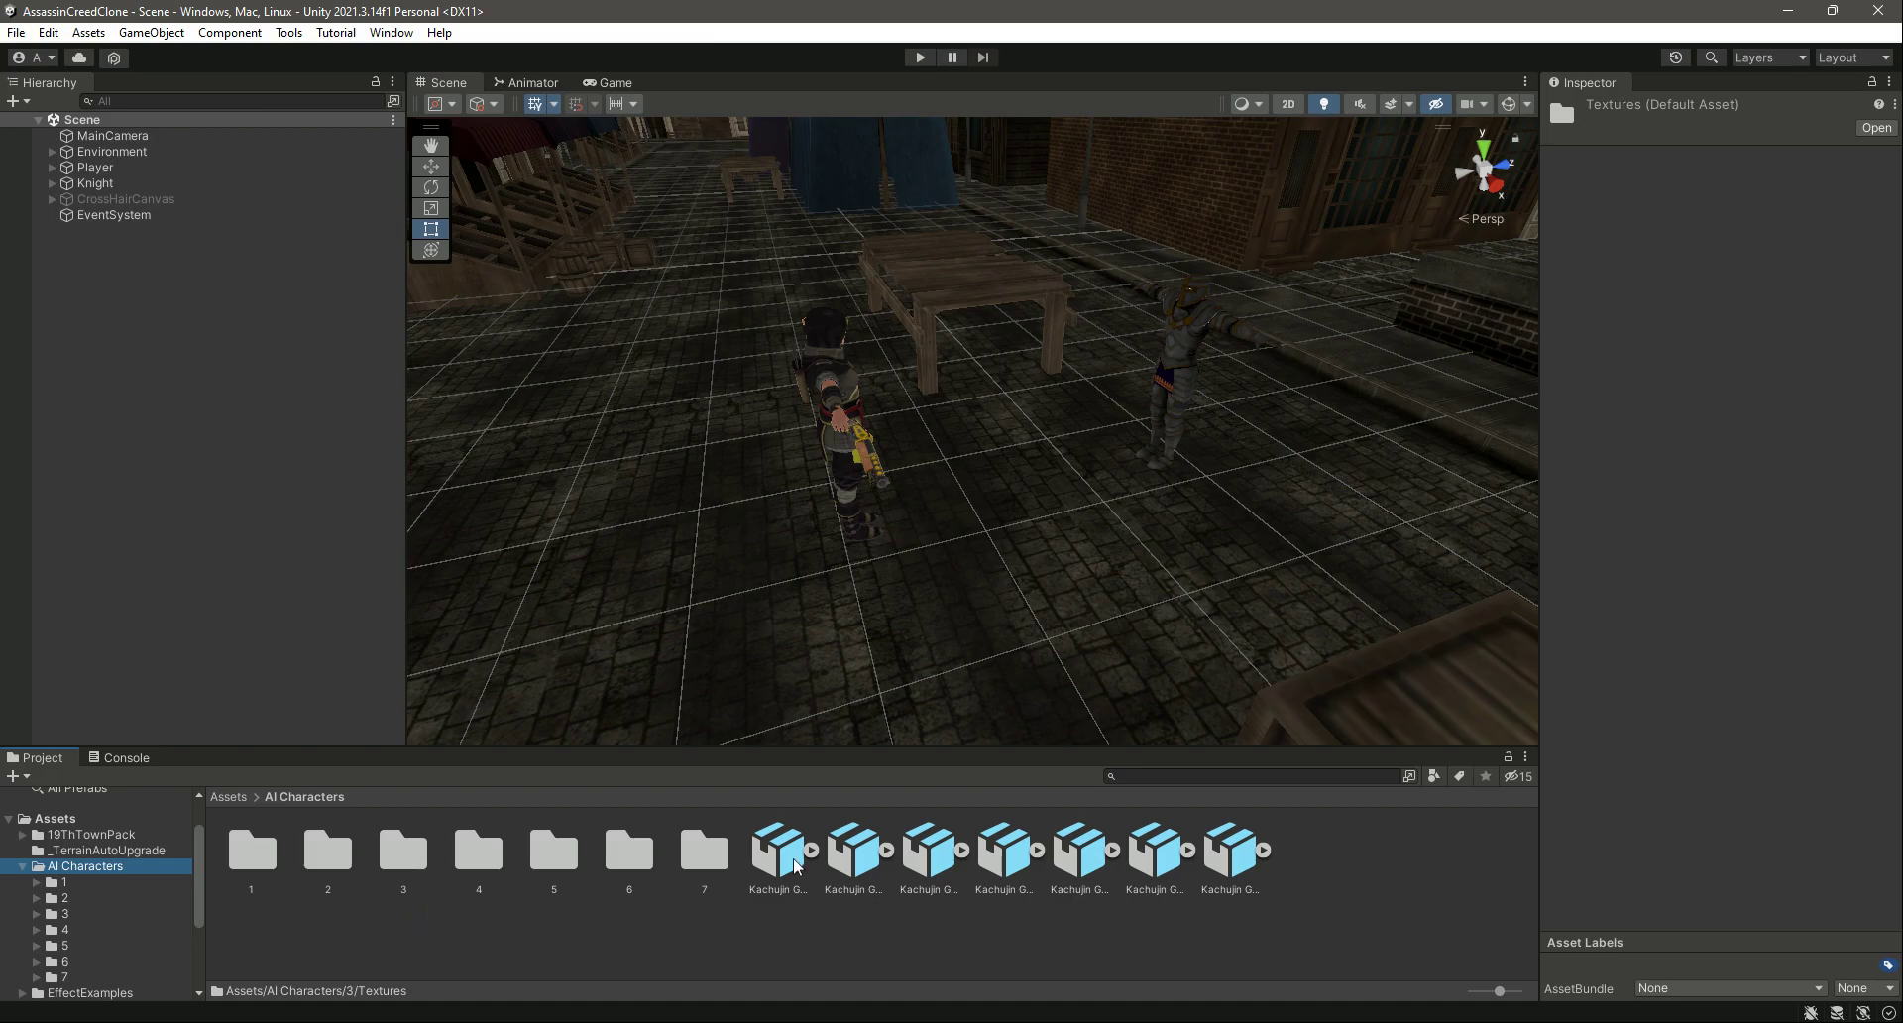
# Look through the Kachujin animation files in the AI Characters folder one by one, finishing with nothing selected.
pyautogui.click(853, 852)
pyautogui.press('Right')
pyautogui.press('Right')
pyautogui.press('Right')
pyautogui.press('Right')
pyautogui.press('Right')
pyautogui.press('Left')
pyautogui.press('Left')
pyautogui.press('Left')
pyautogui.press('Left')
pyautogui.press('Left')
pyautogui.press('Left')
pyautogui.press('Left')
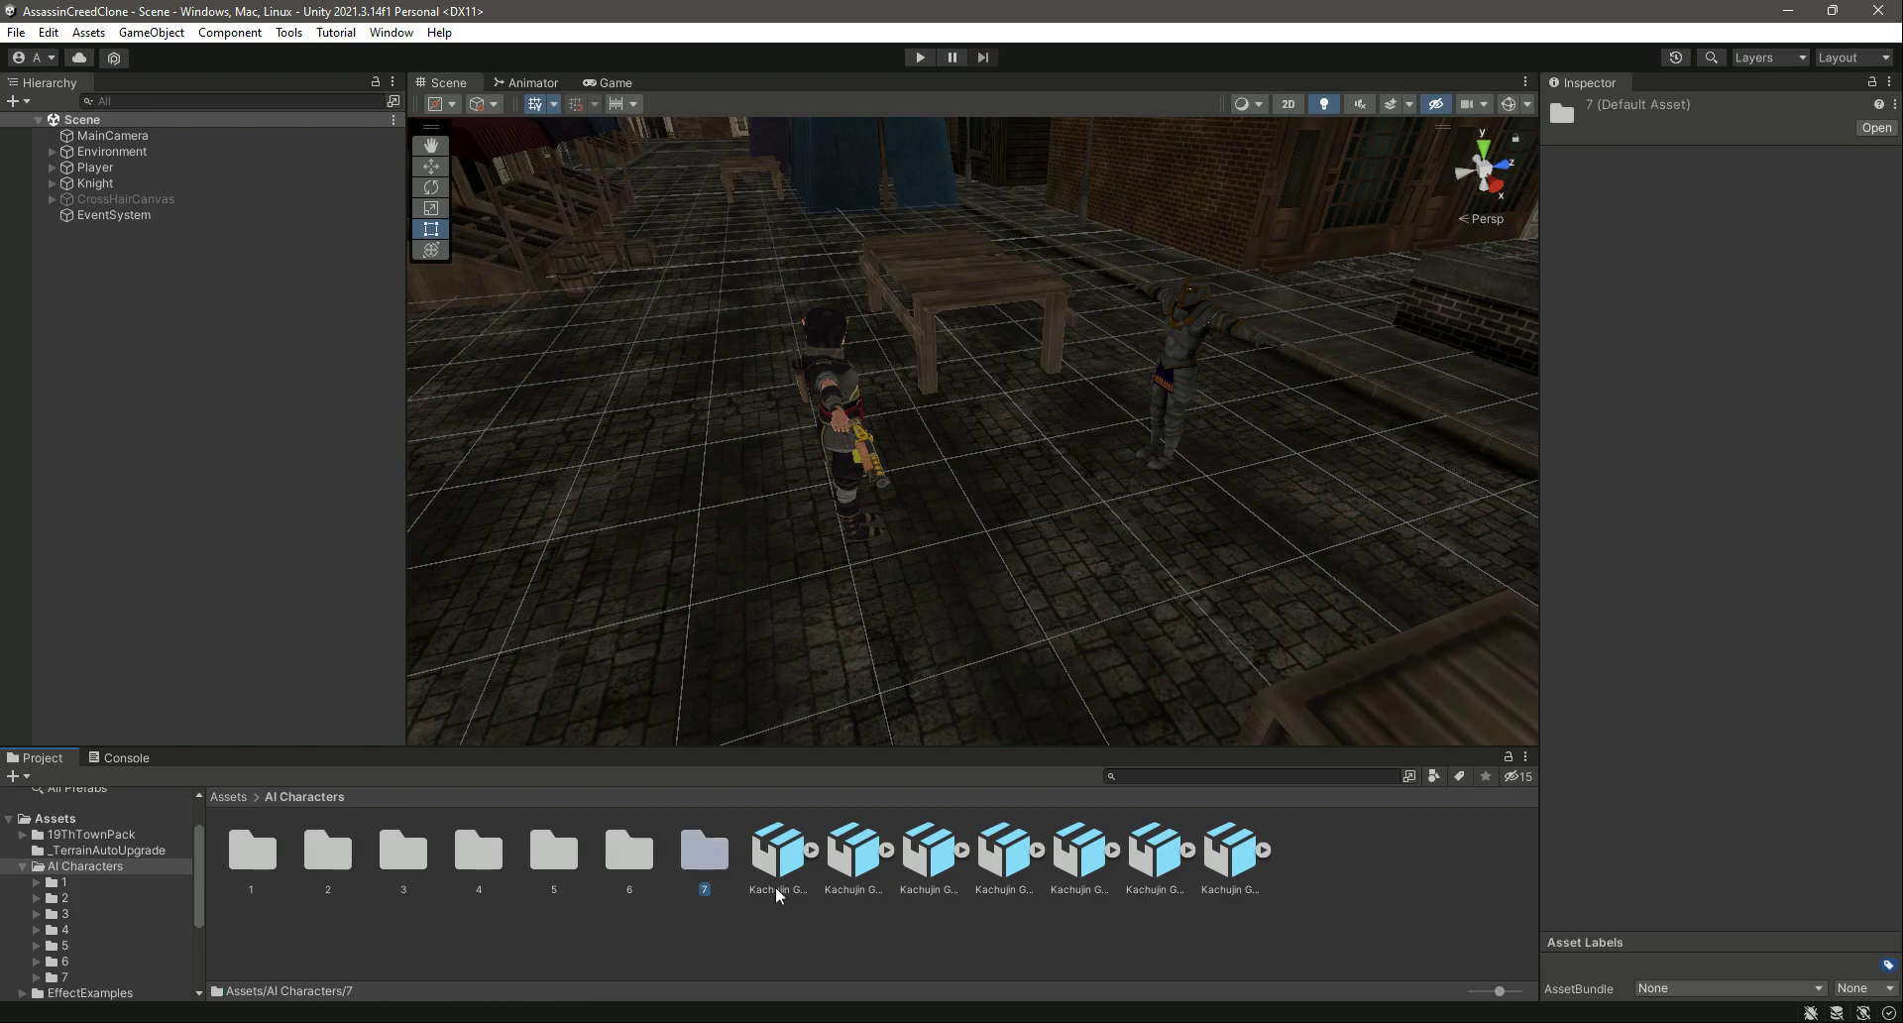
pyautogui.click(751, 925)
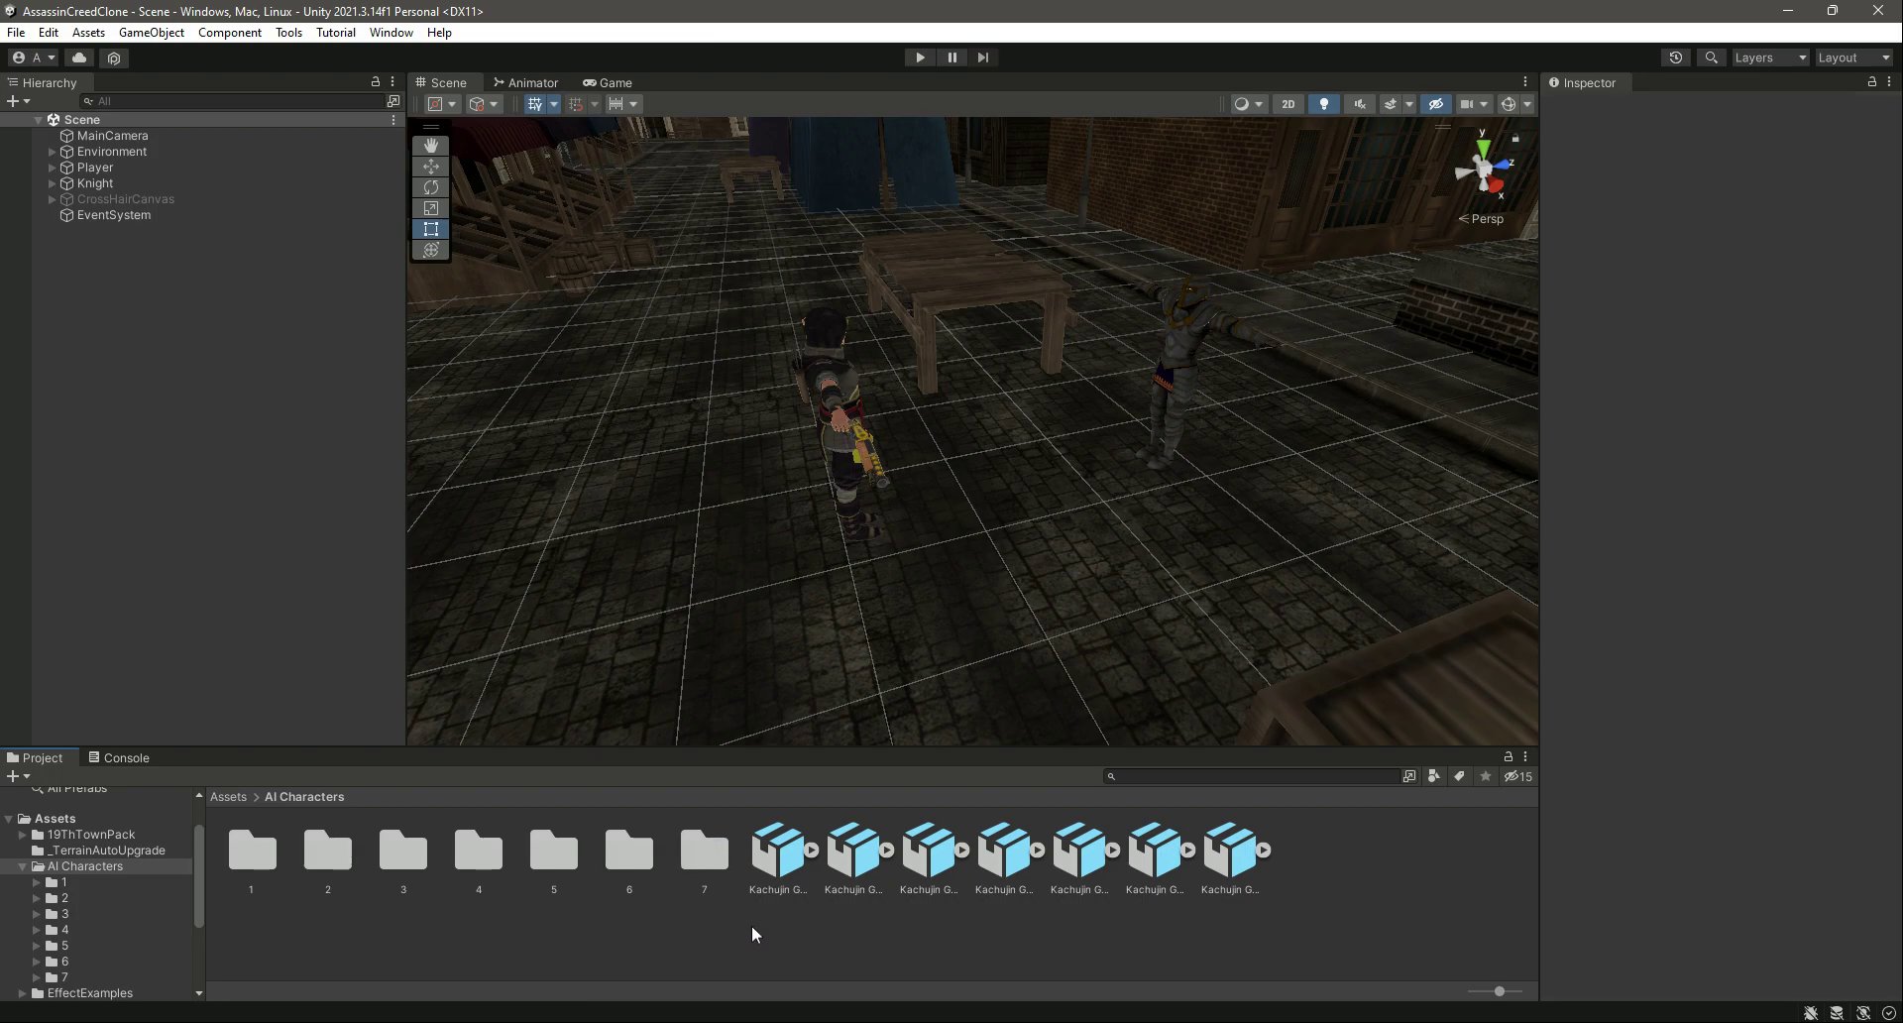
# Play the Dying Backwards clip in the animation preview of its Kachujin file and check the console.
pyautogui.click(779, 864)
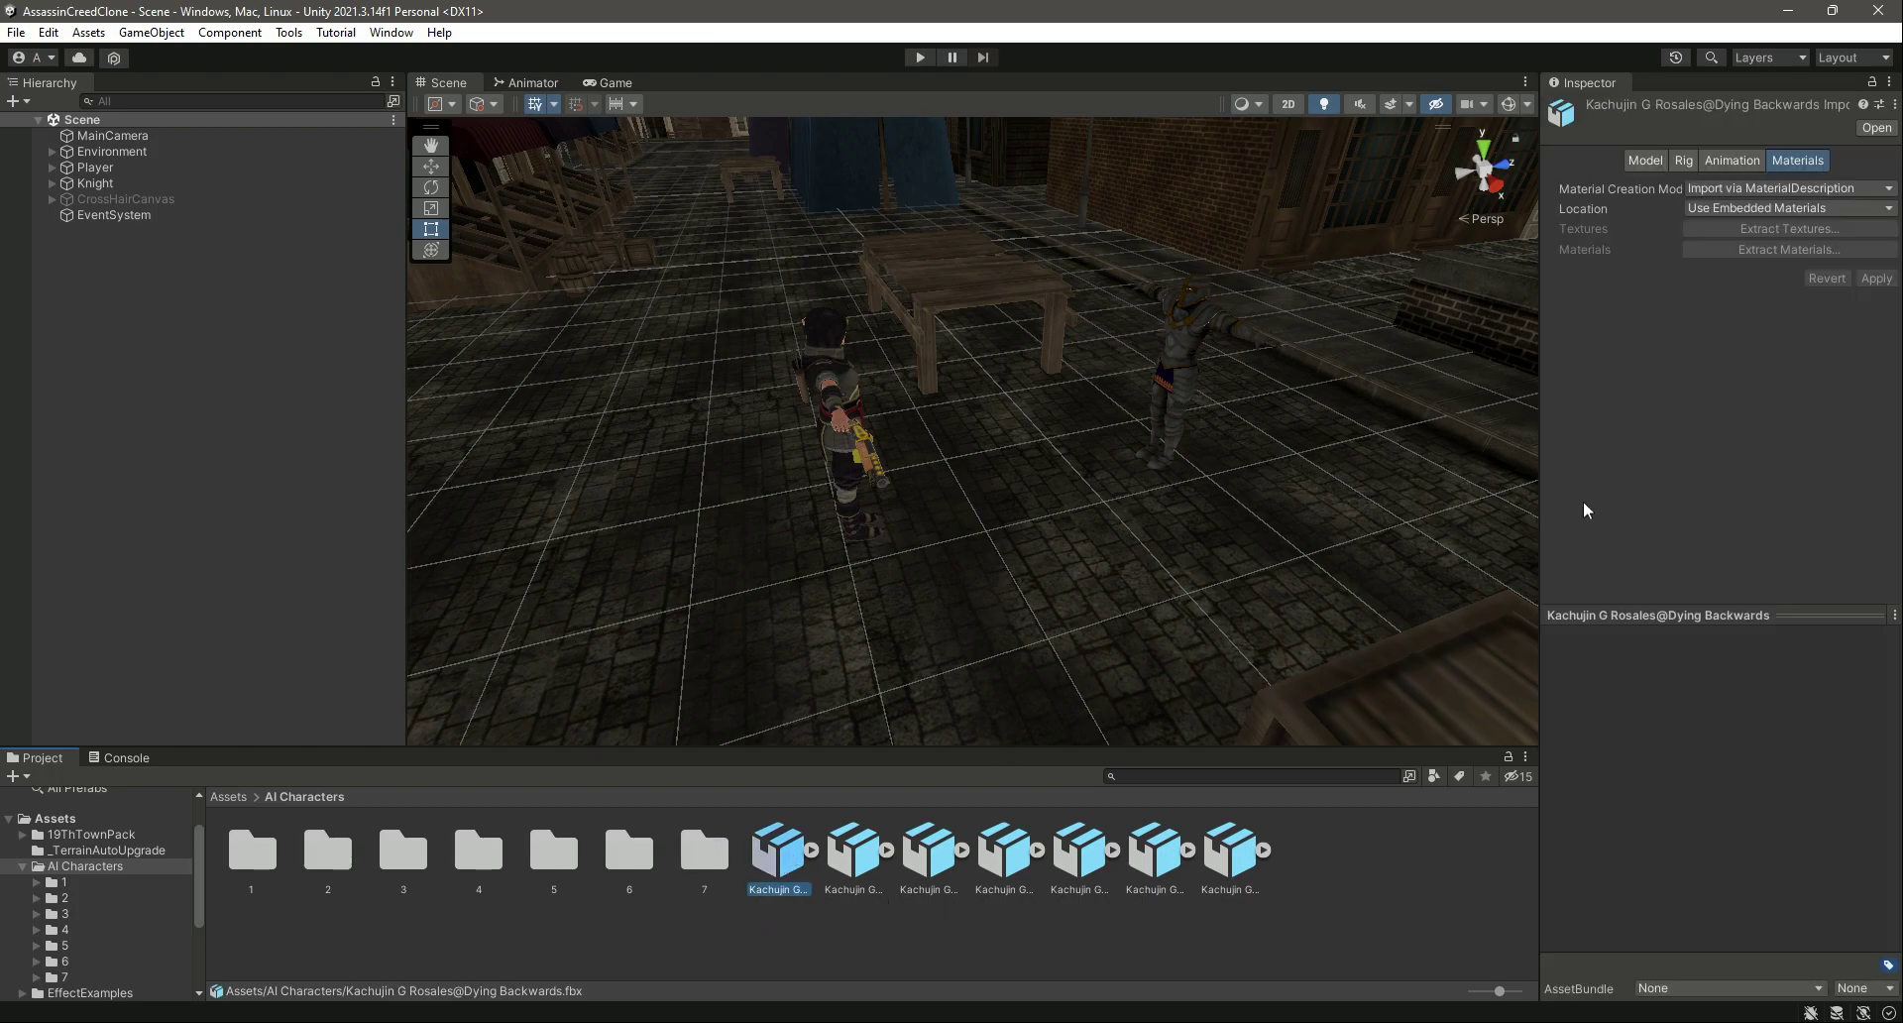
pyautogui.click(1720, 161)
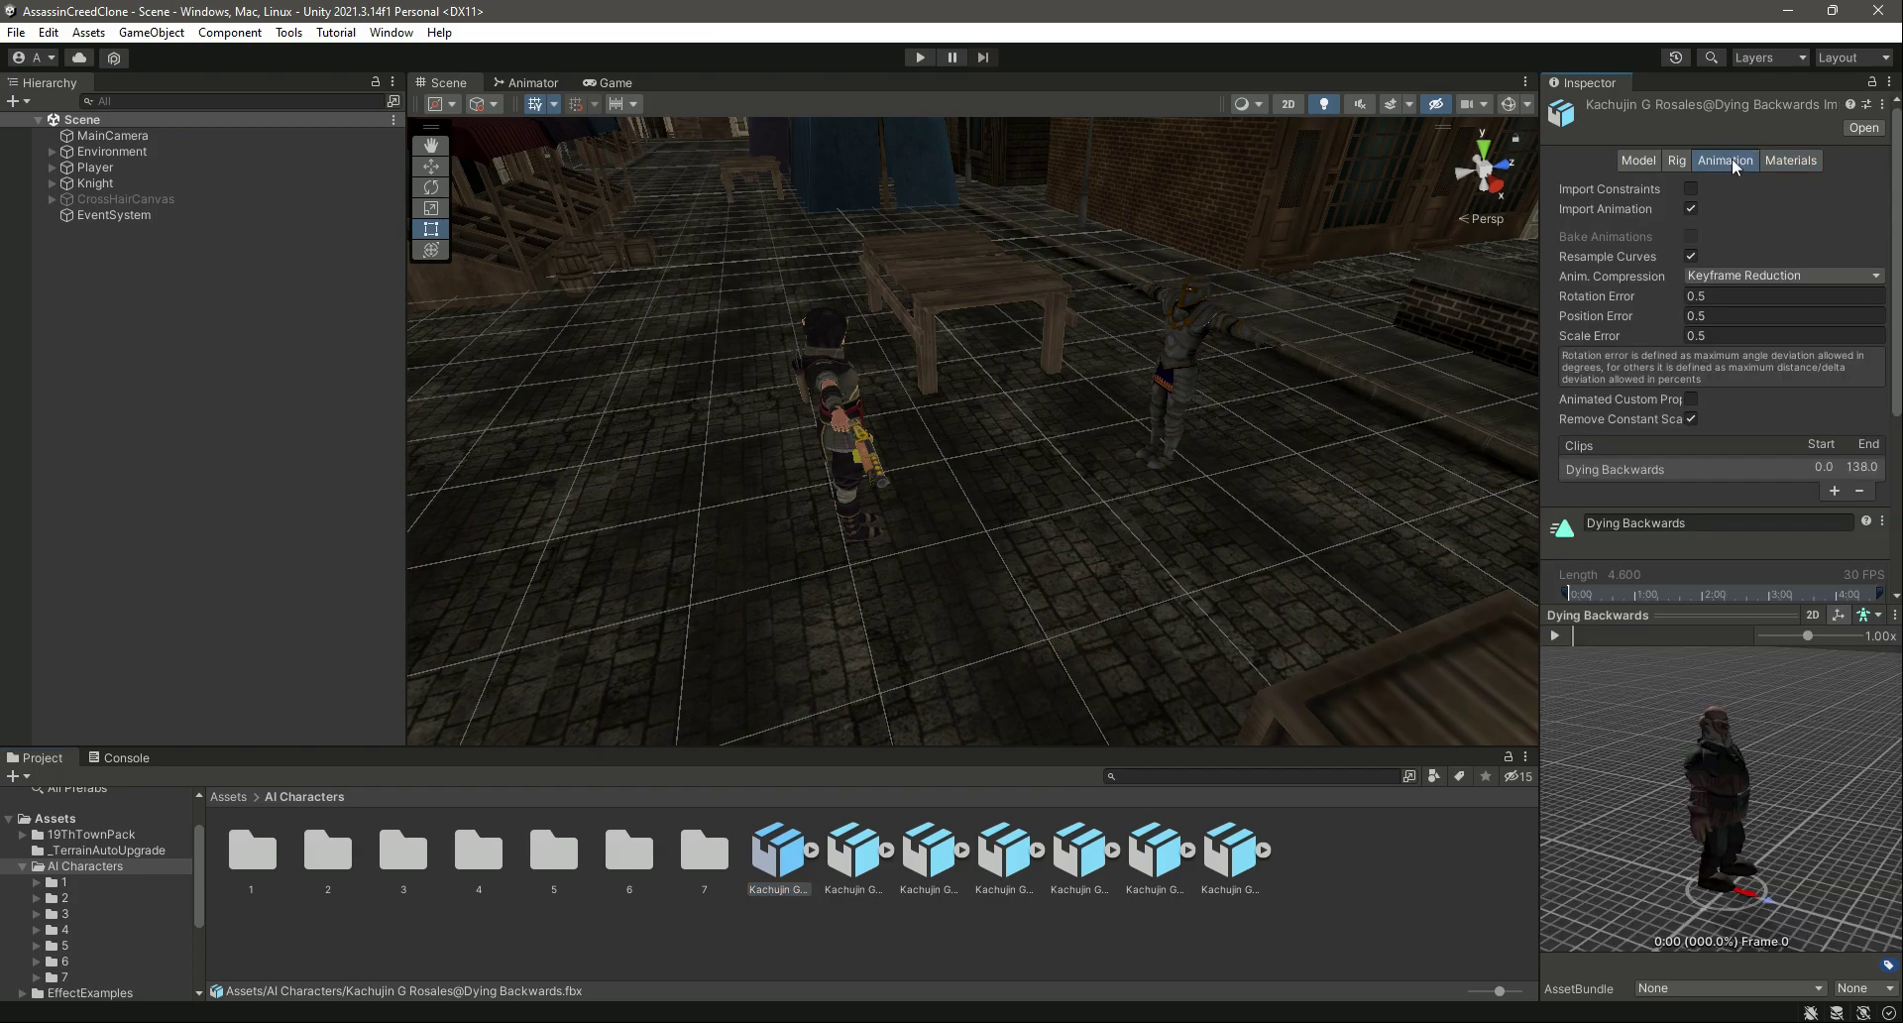
pyautogui.click(1560, 635)
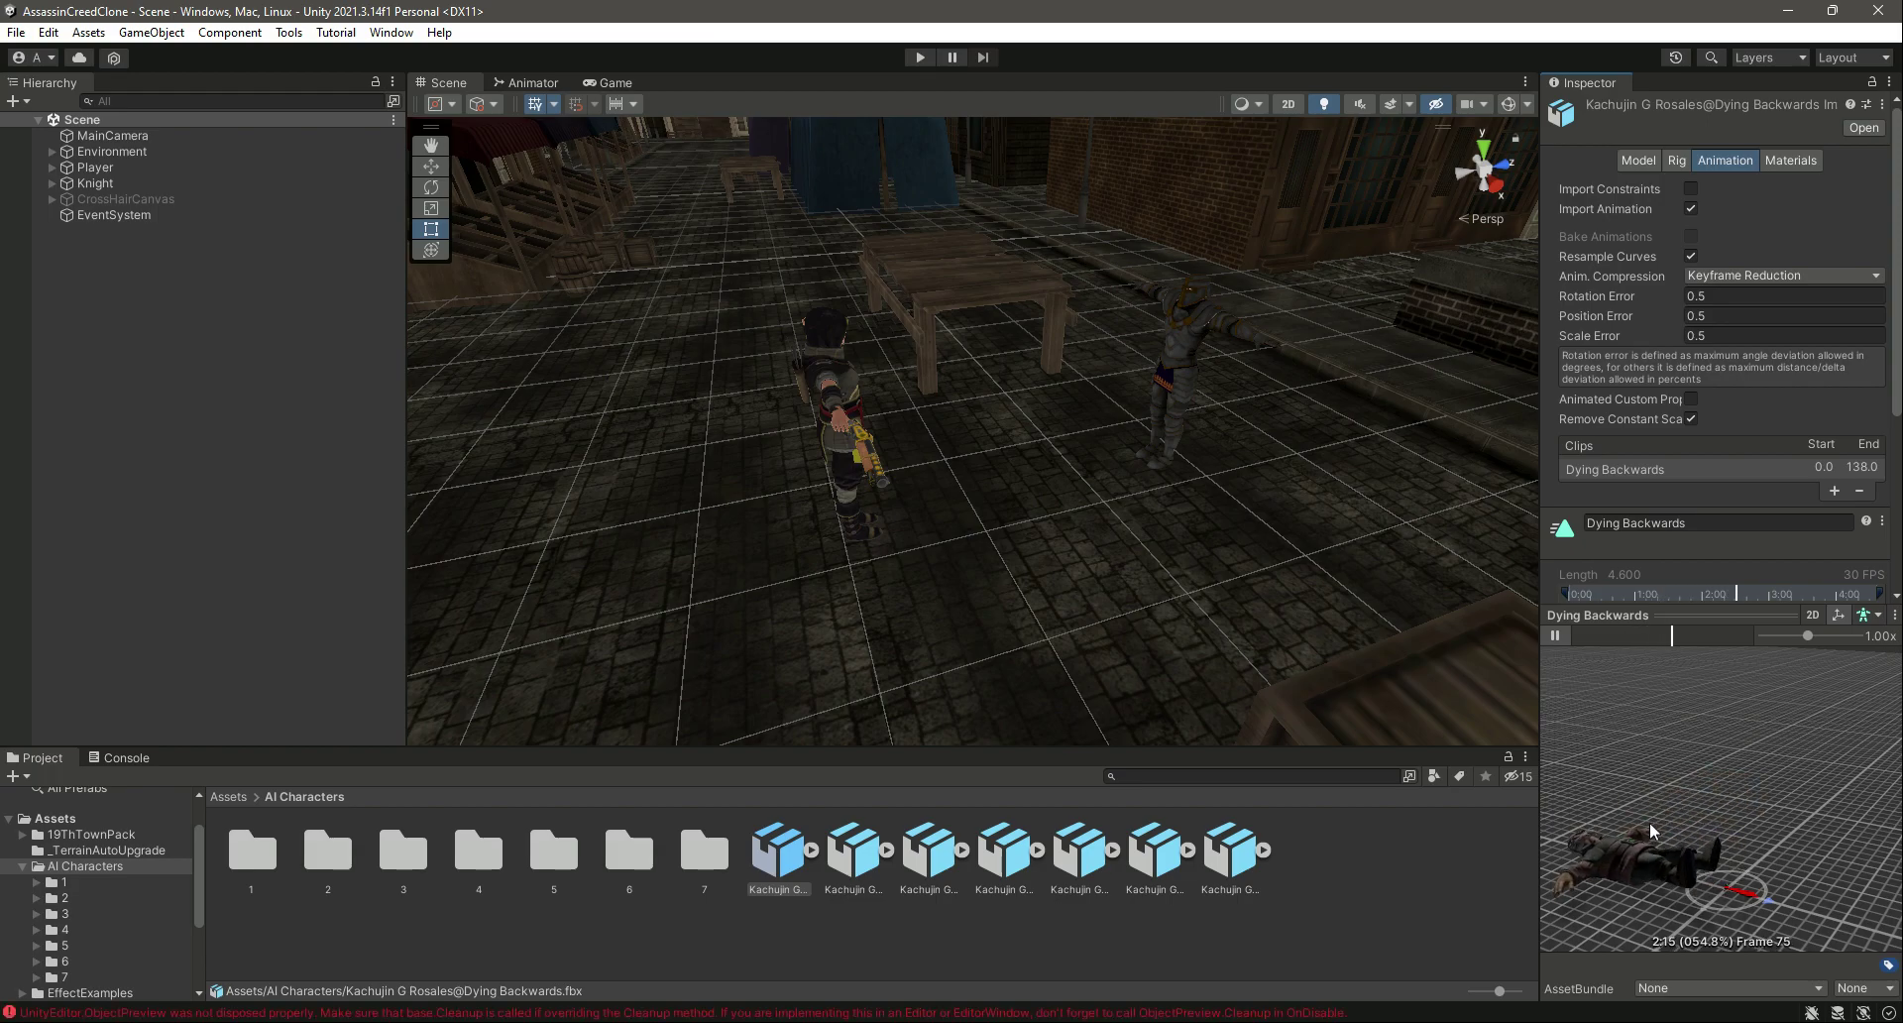
pyautogui.click(118, 757)
pyautogui.click(40, 757)
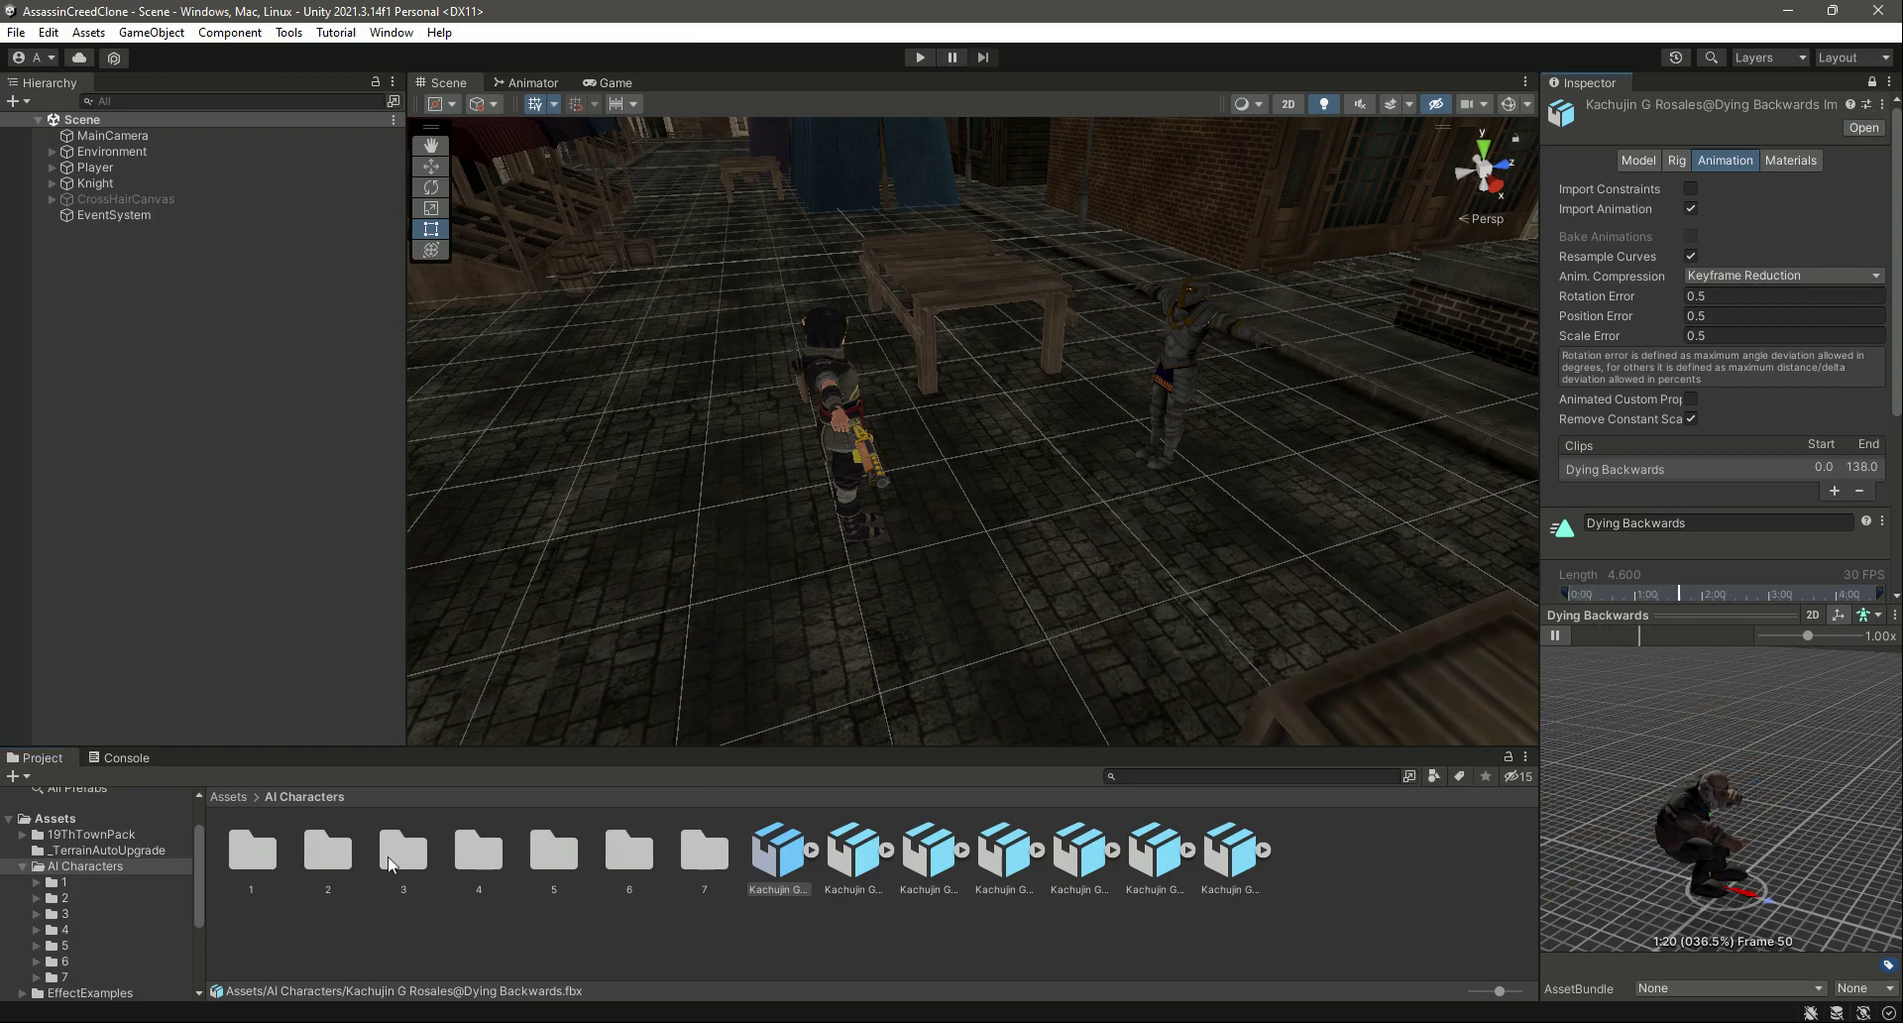
# Preview the Dying Backwards clip on the models from character folders 2 and 1, and unlock the Inspector.
pyautogui.doubleClick(328, 848)
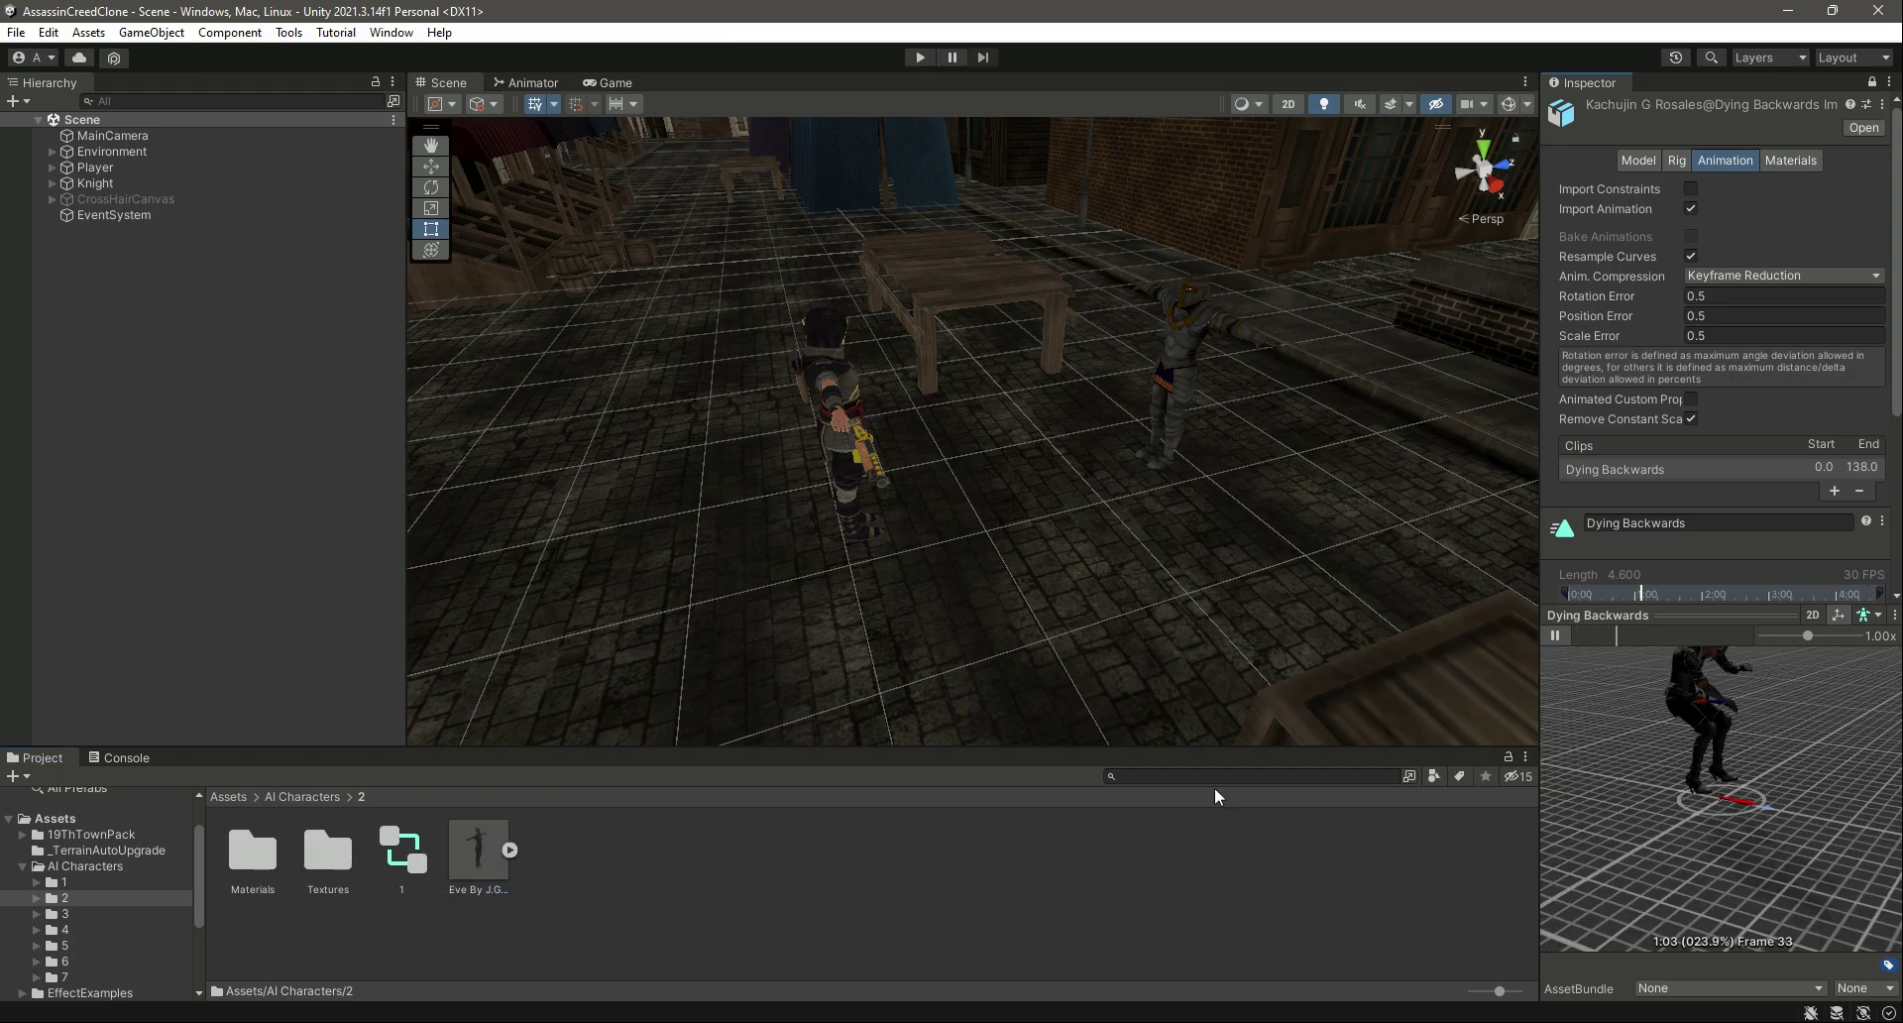
pyautogui.click(281, 795)
pyautogui.click(255, 864)
pyautogui.doubleClick(255, 864)
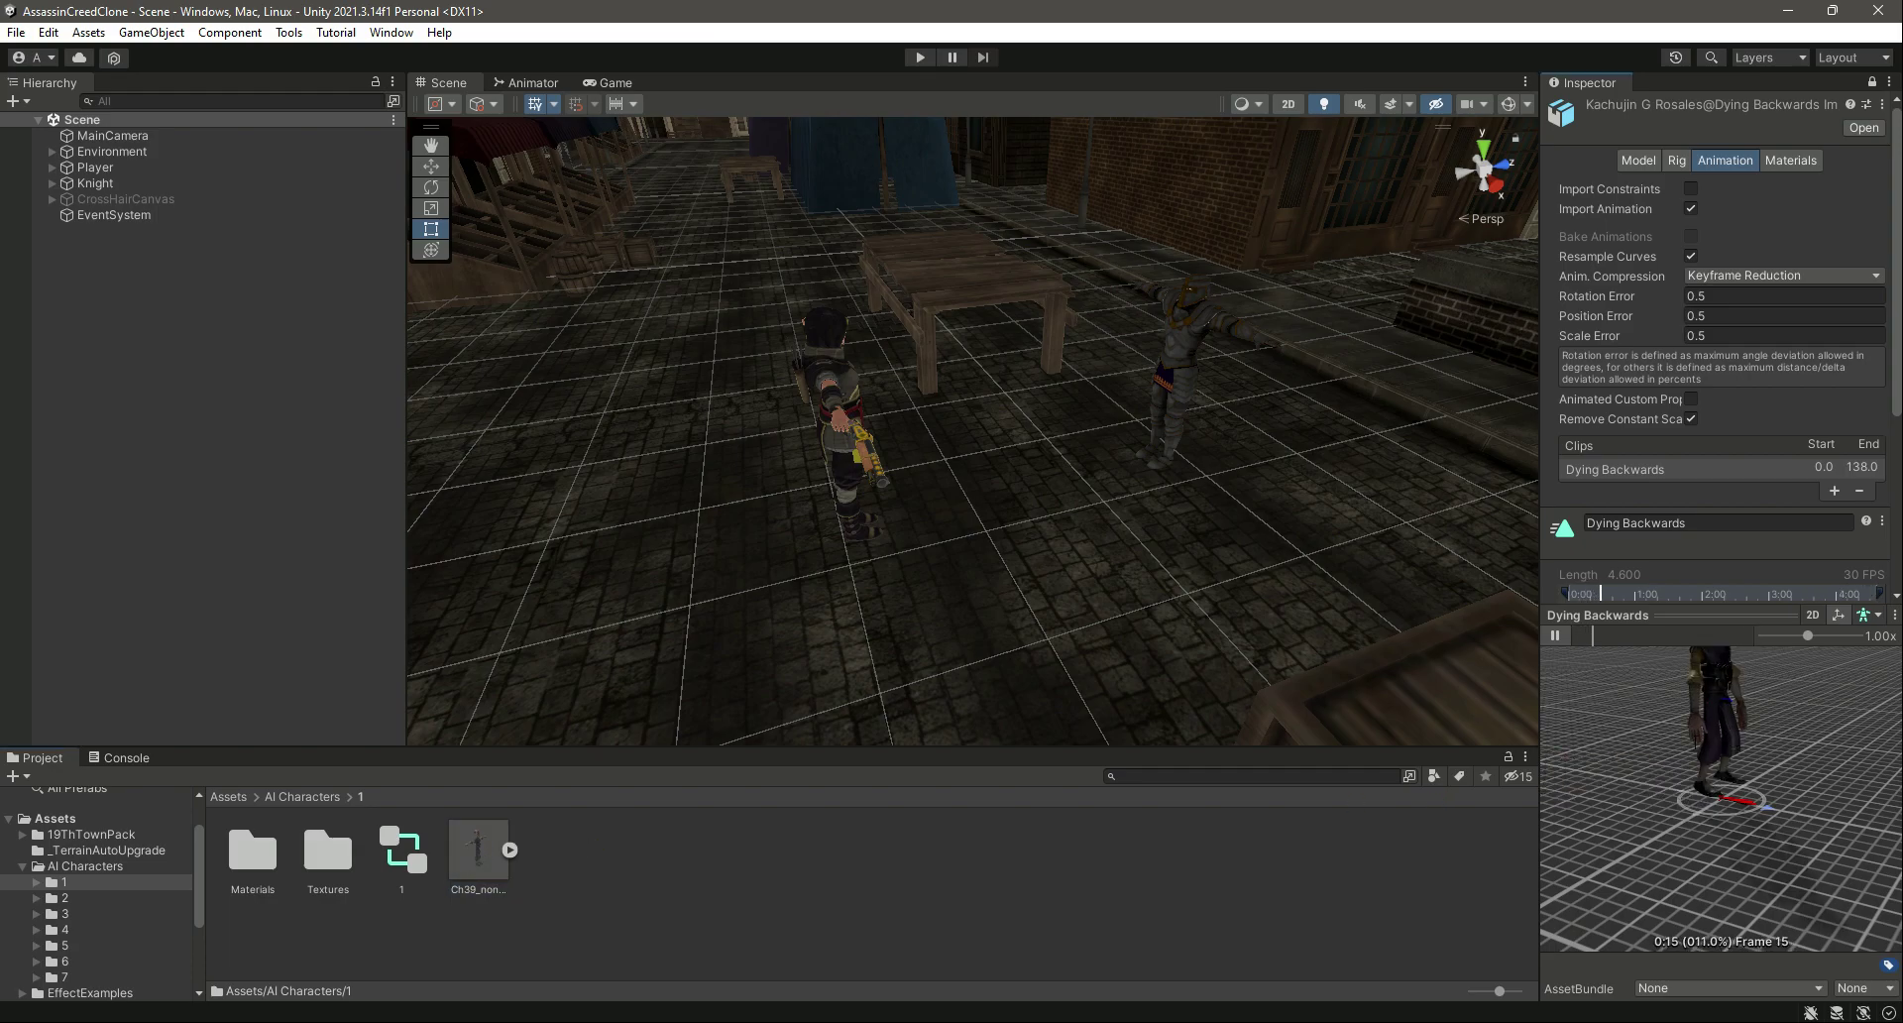
pyautogui.click(310, 798)
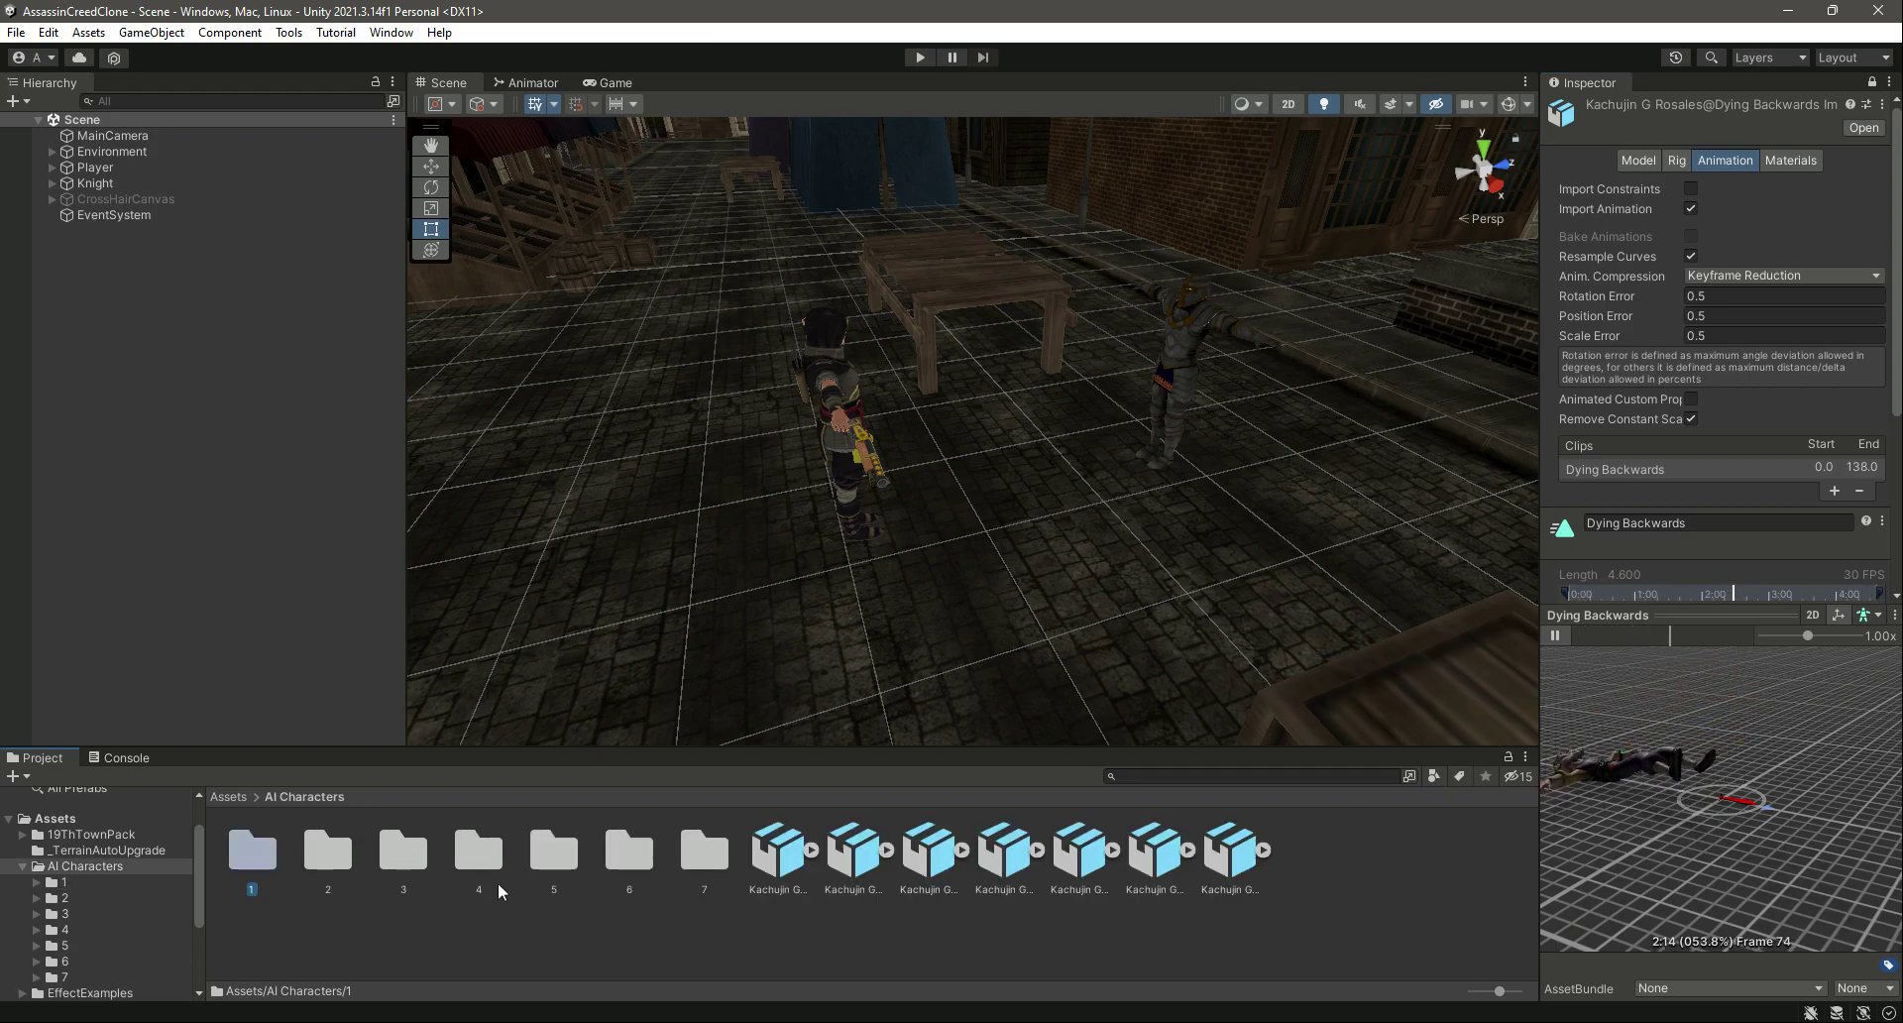
pyautogui.click(739, 941)
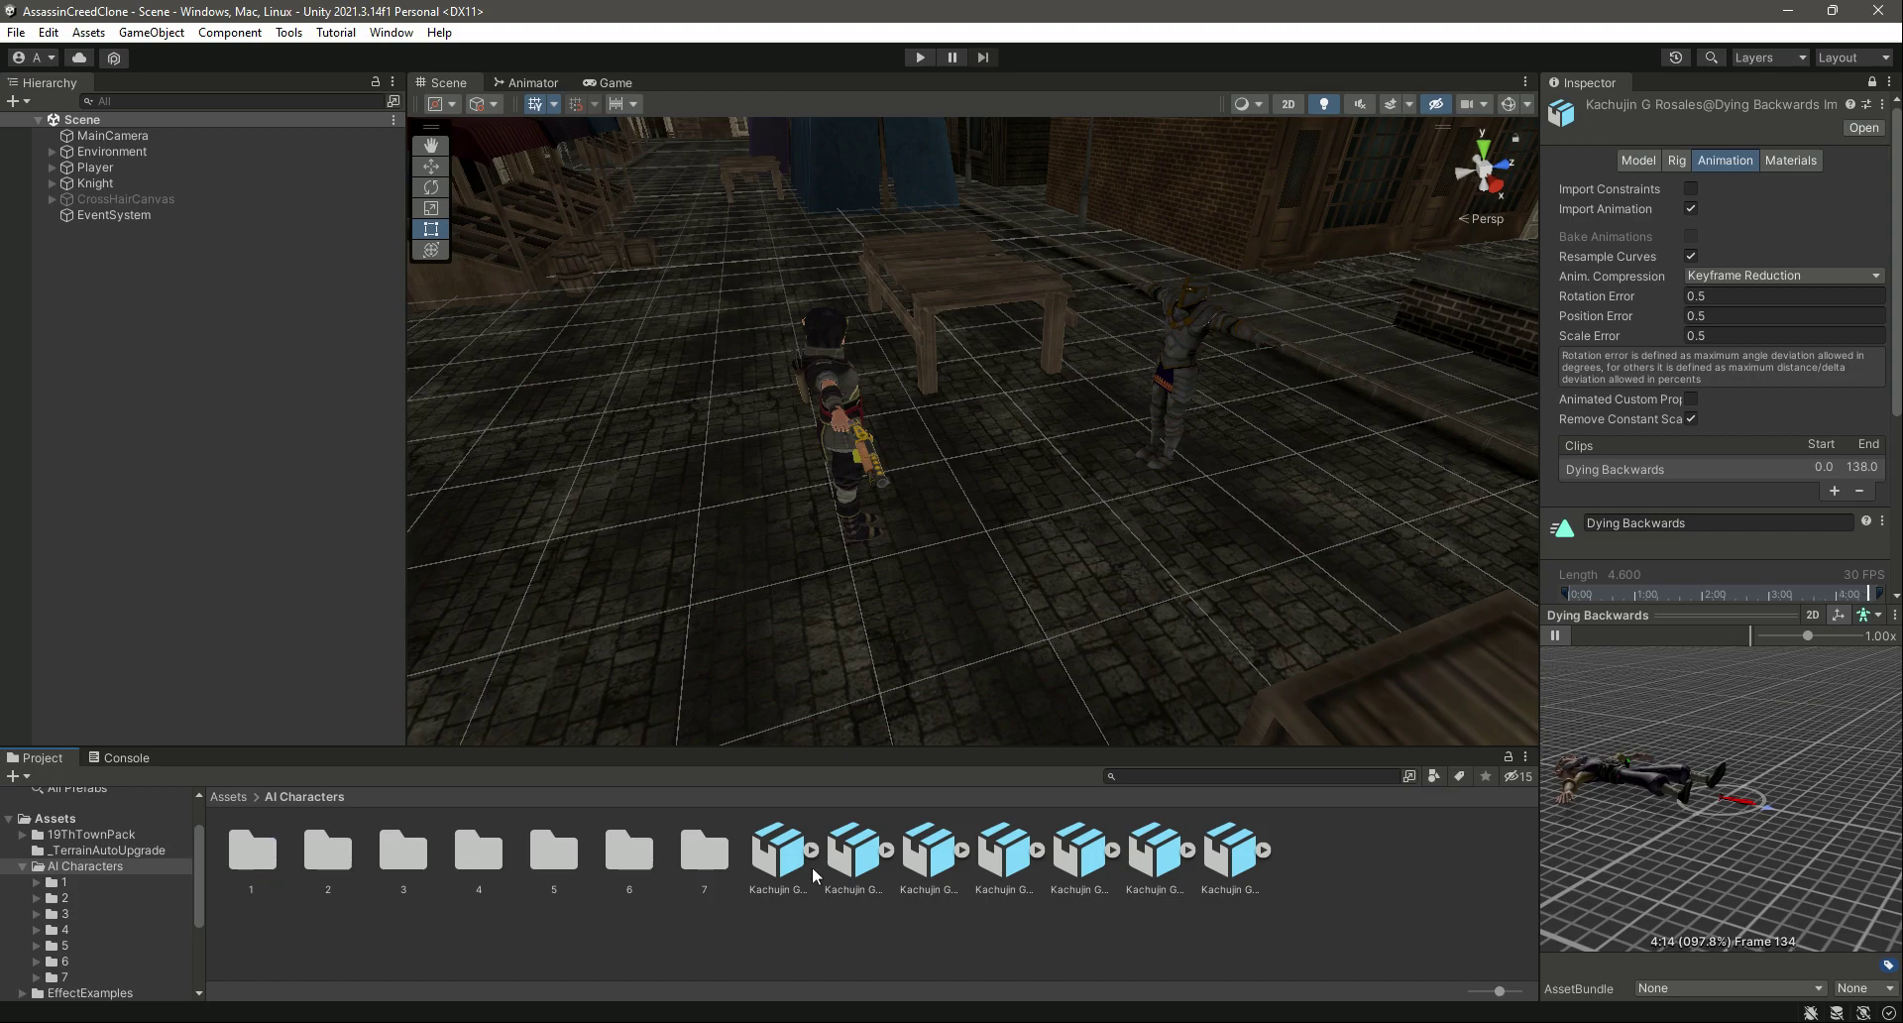
pyautogui.click(808, 864)
pyautogui.click(876, 920)
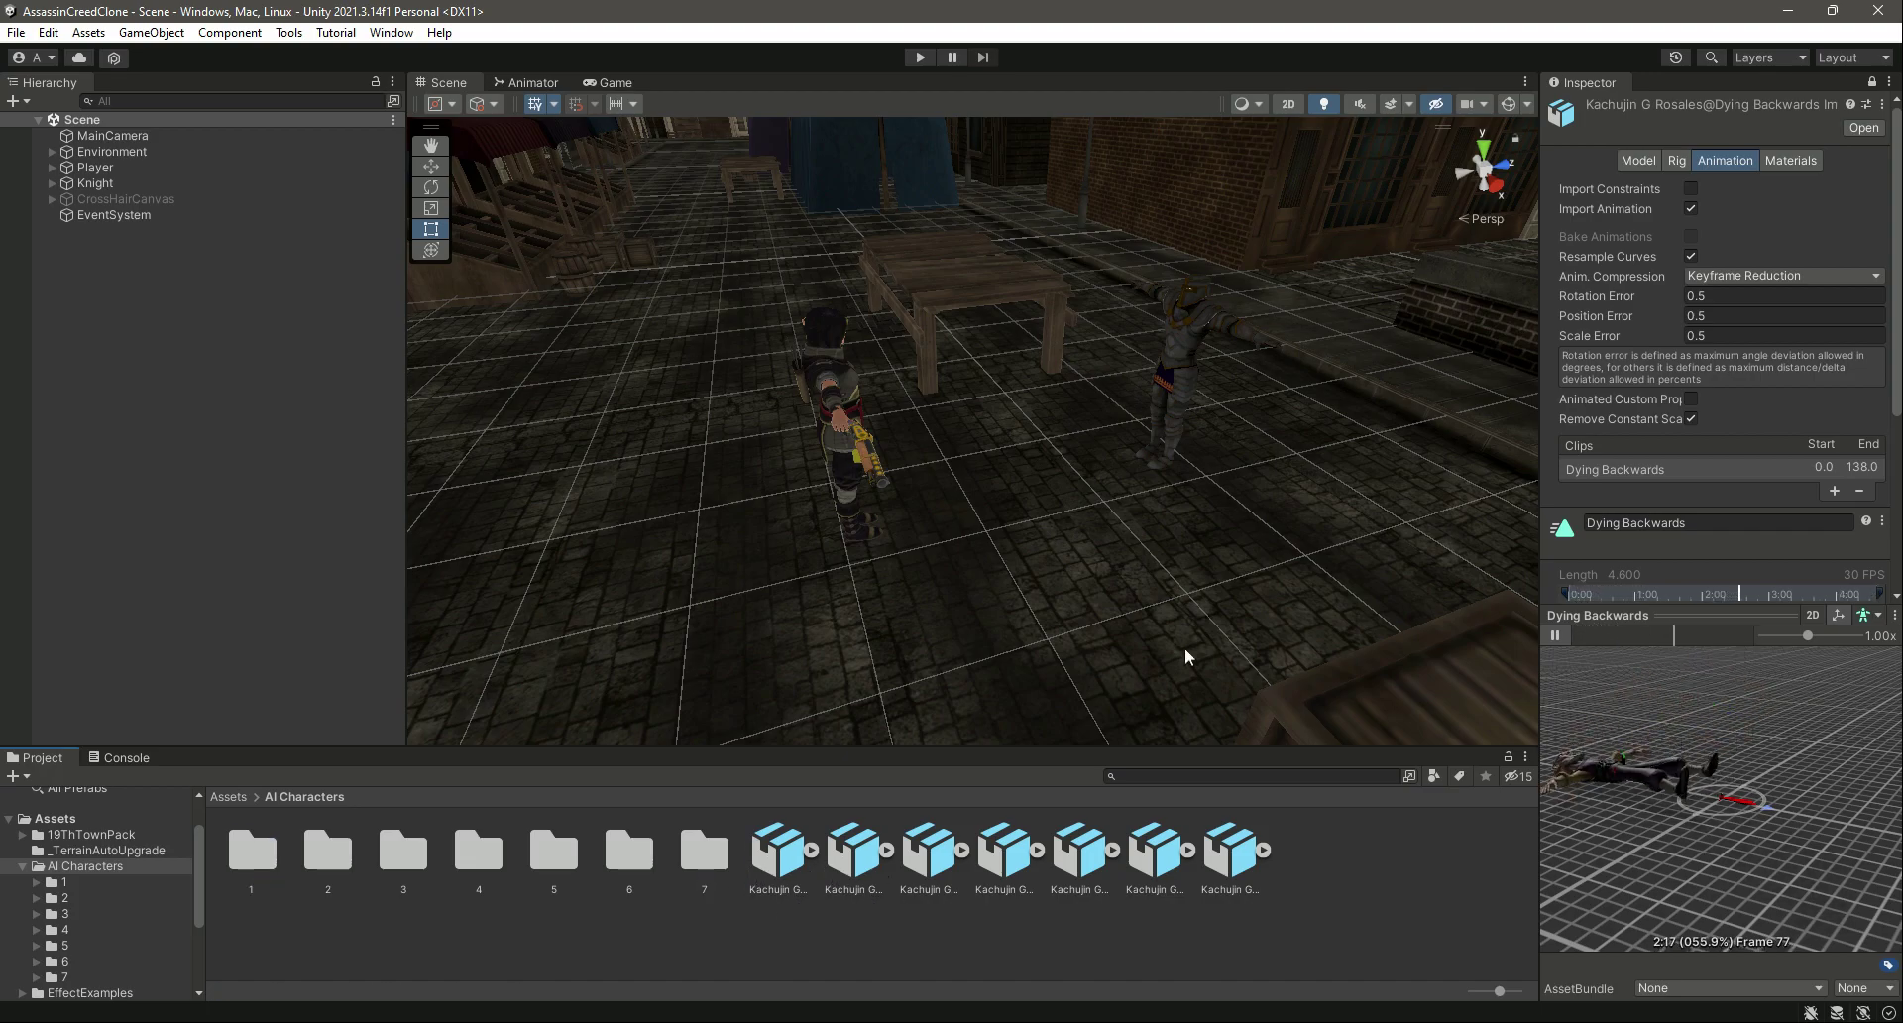
pyautogui.click(1870, 84)
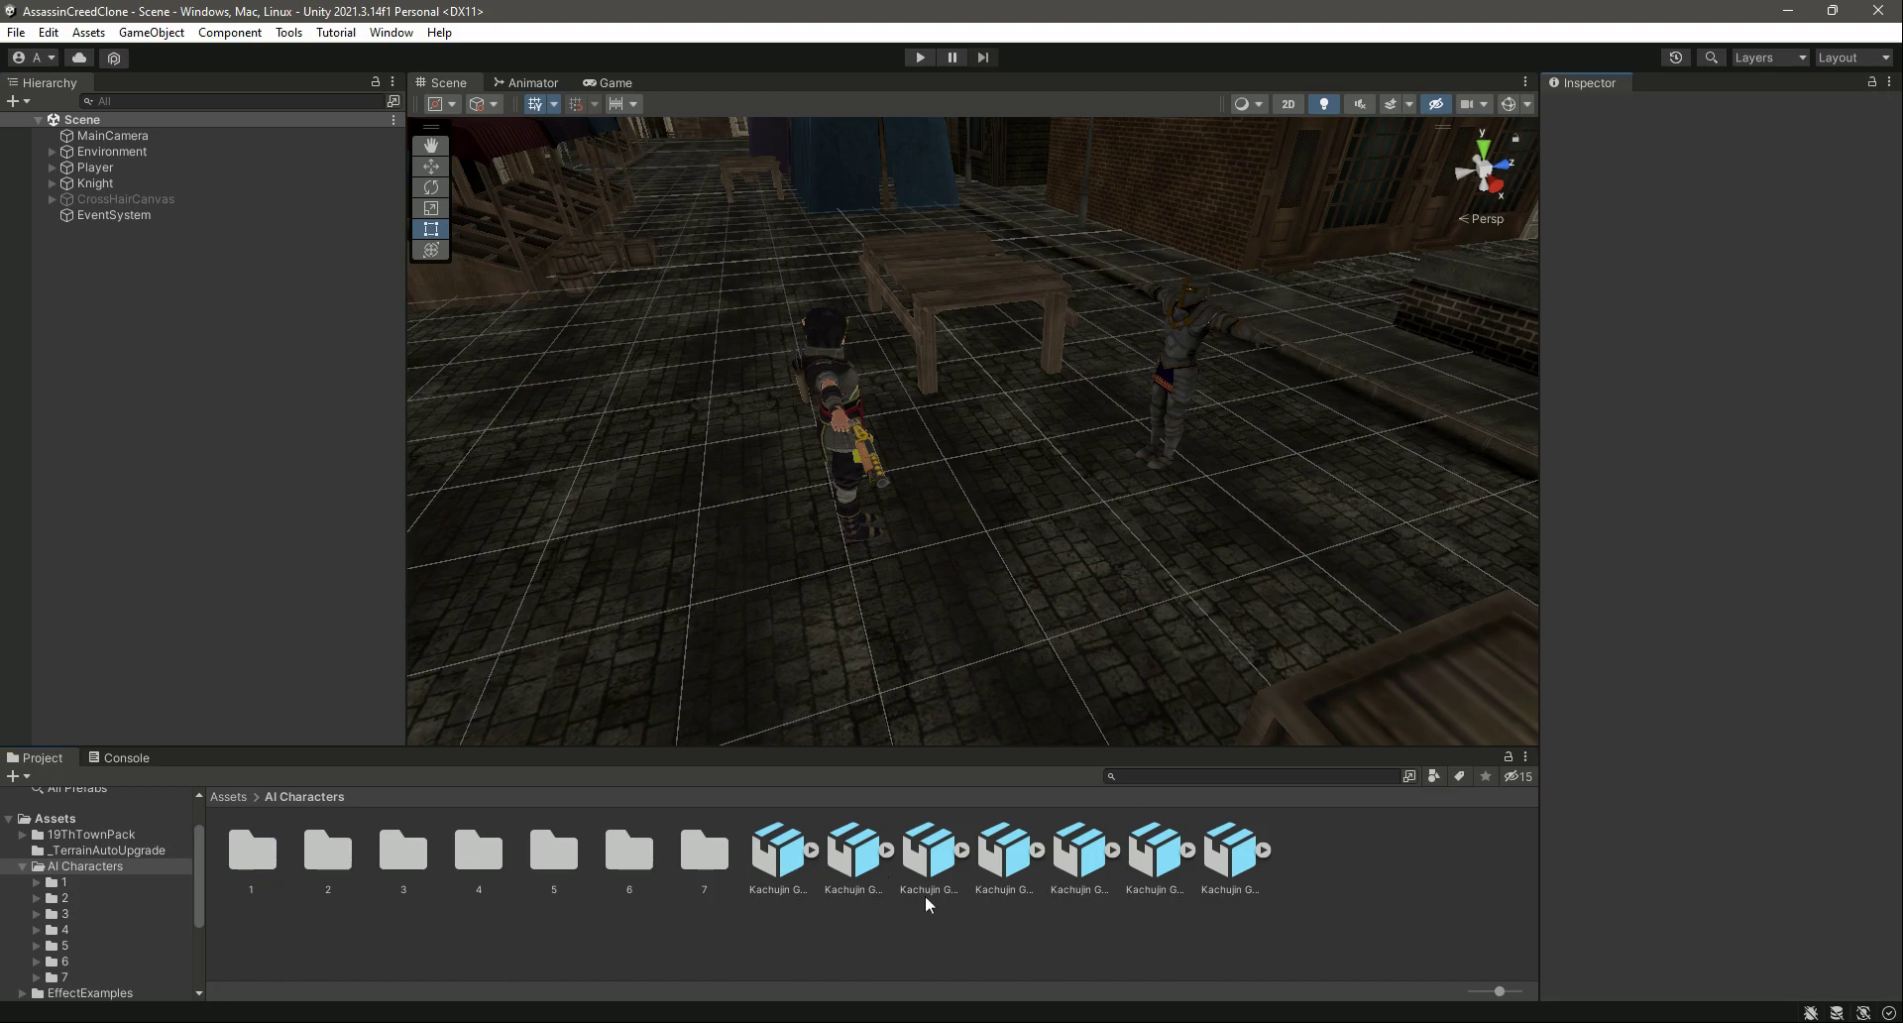
# Compare the rig settings of the Dying Backwards file, the Kachujin model in folder 3 and the Ch39_nonPBR model in folder 1.
pyautogui.click(779, 857)
pyautogui.click(1681, 160)
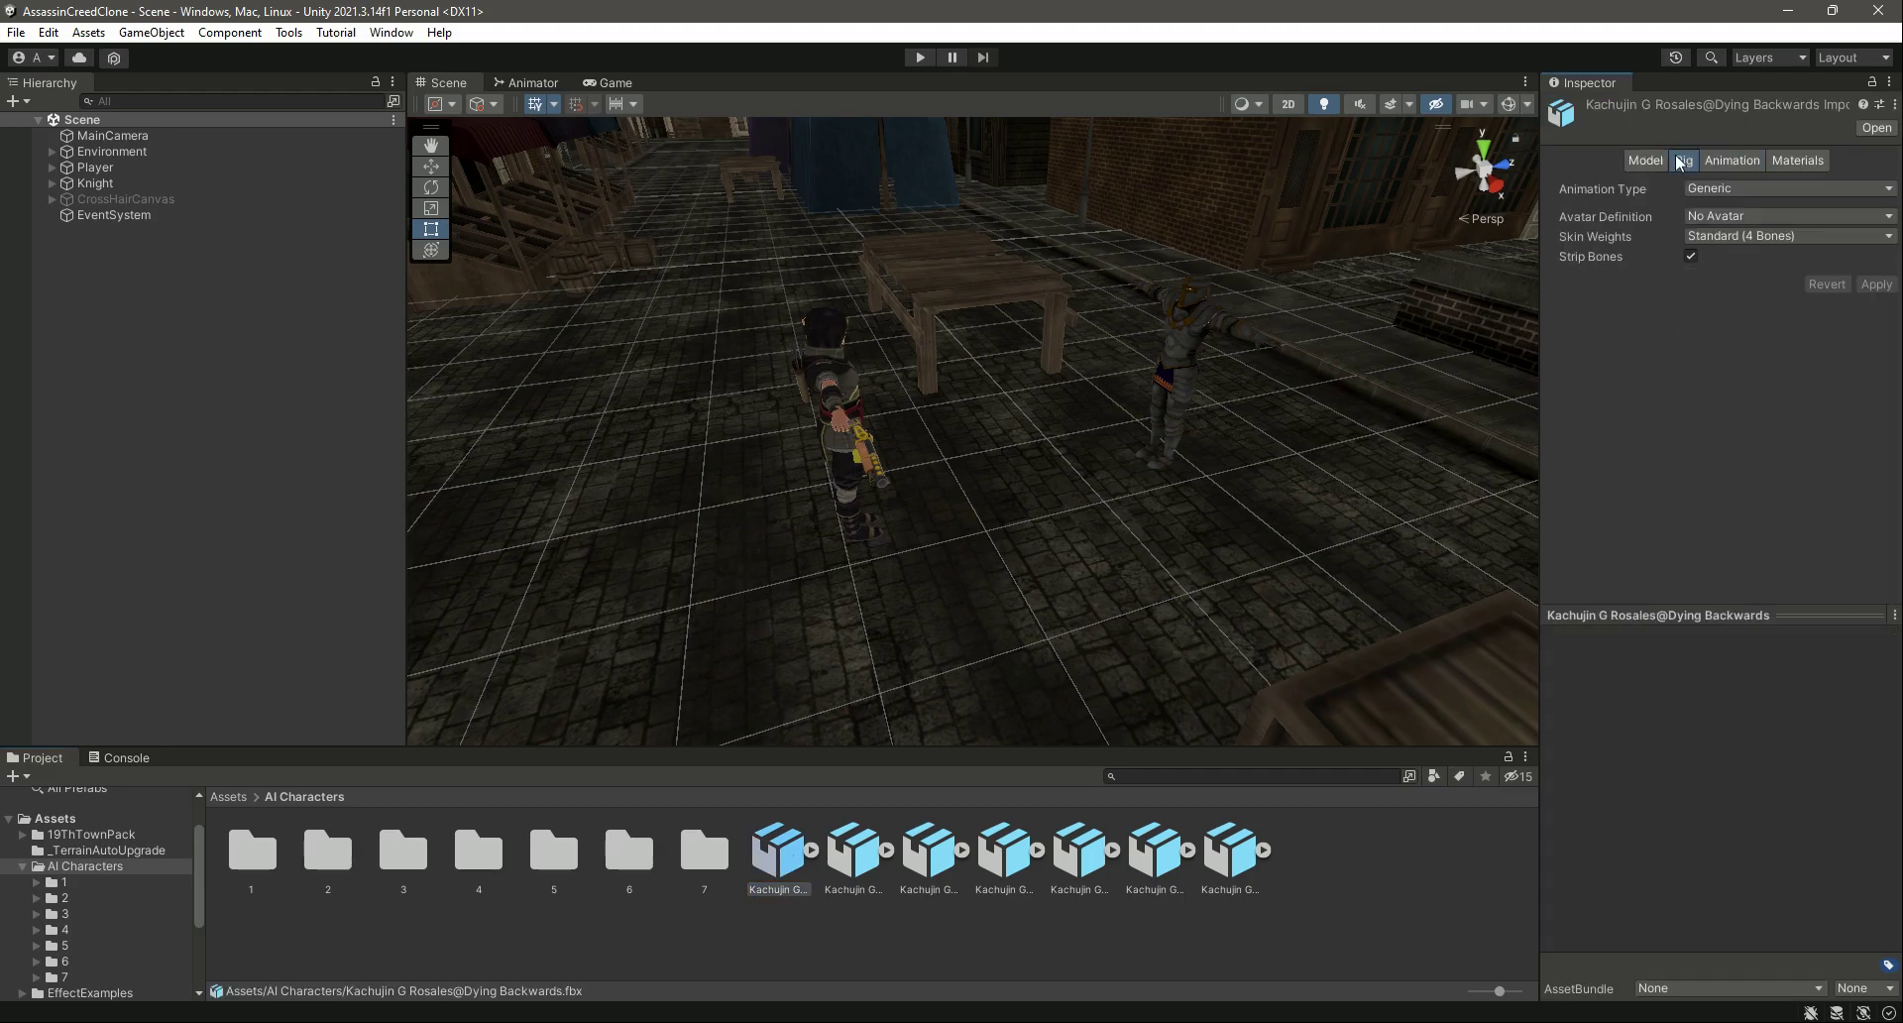
pyautogui.doubleClick(407, 866)
pyautogui.click(480, 853)
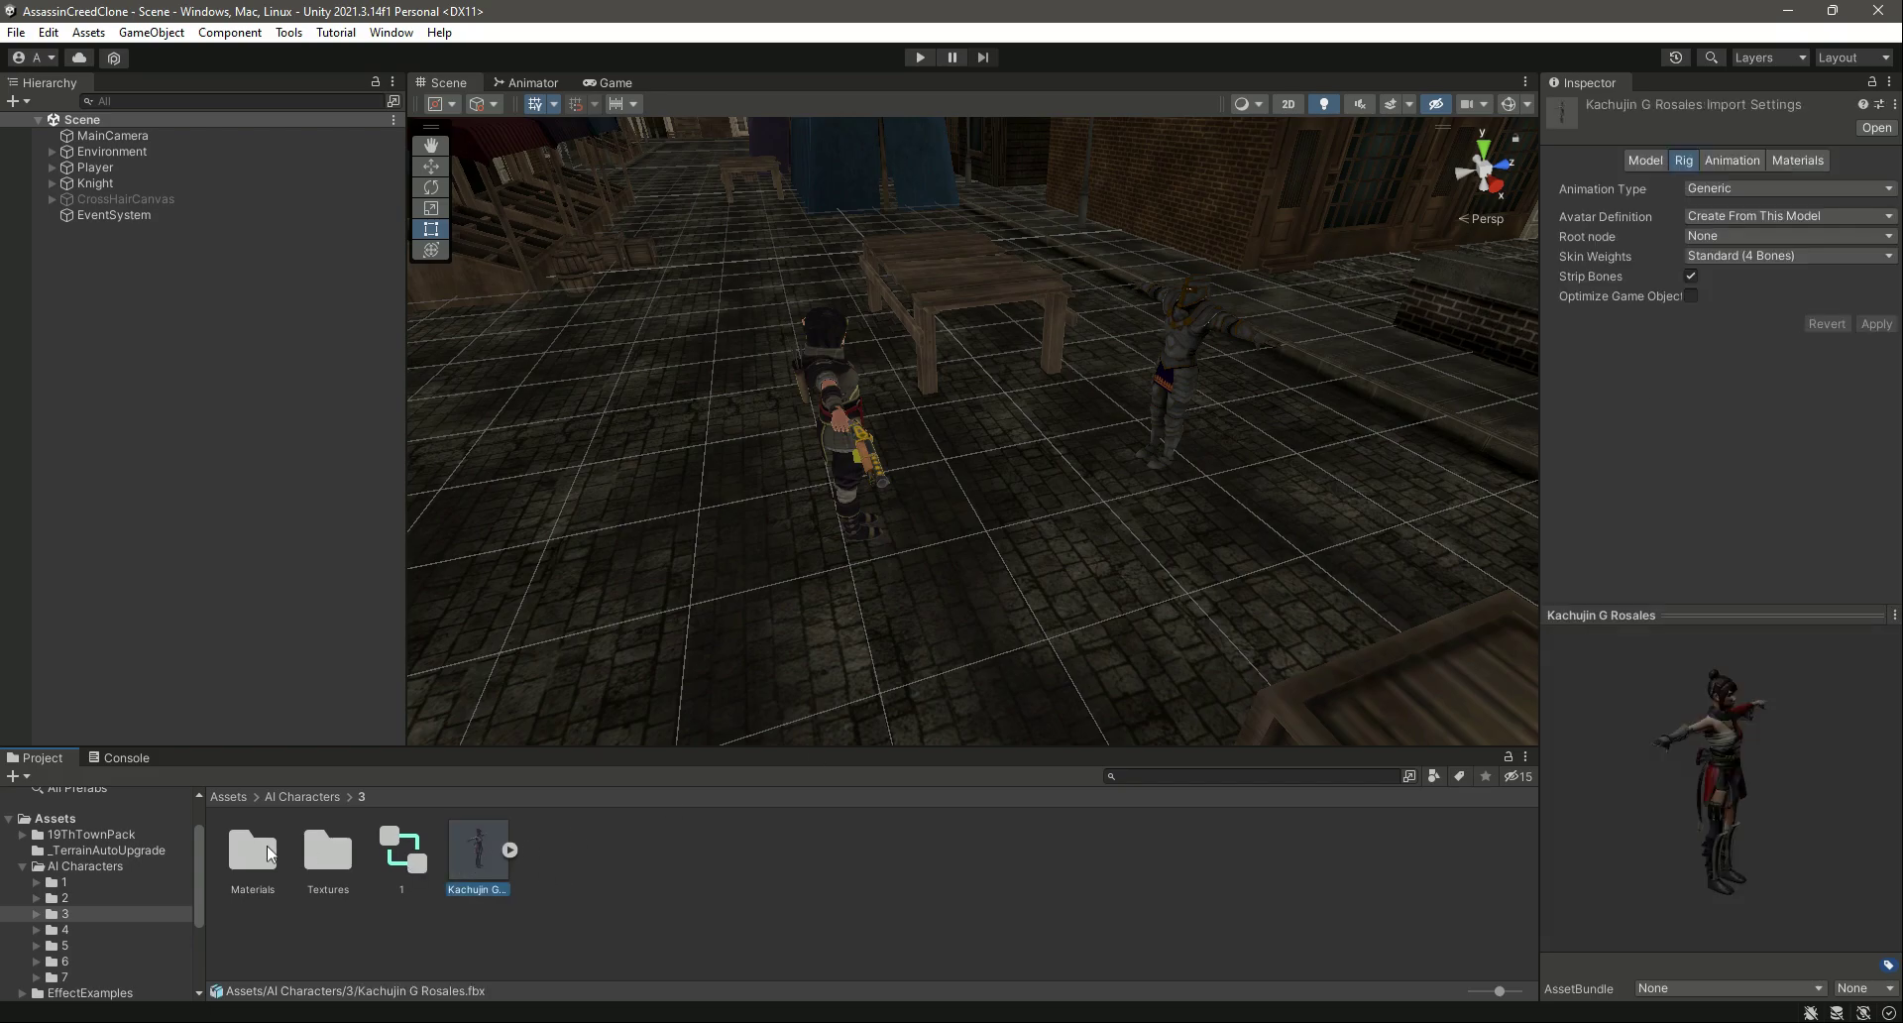
pyautogui.click(304, 796)
pyautogui.doubleClick(254, 850)
pyautogui.click(480, 852)
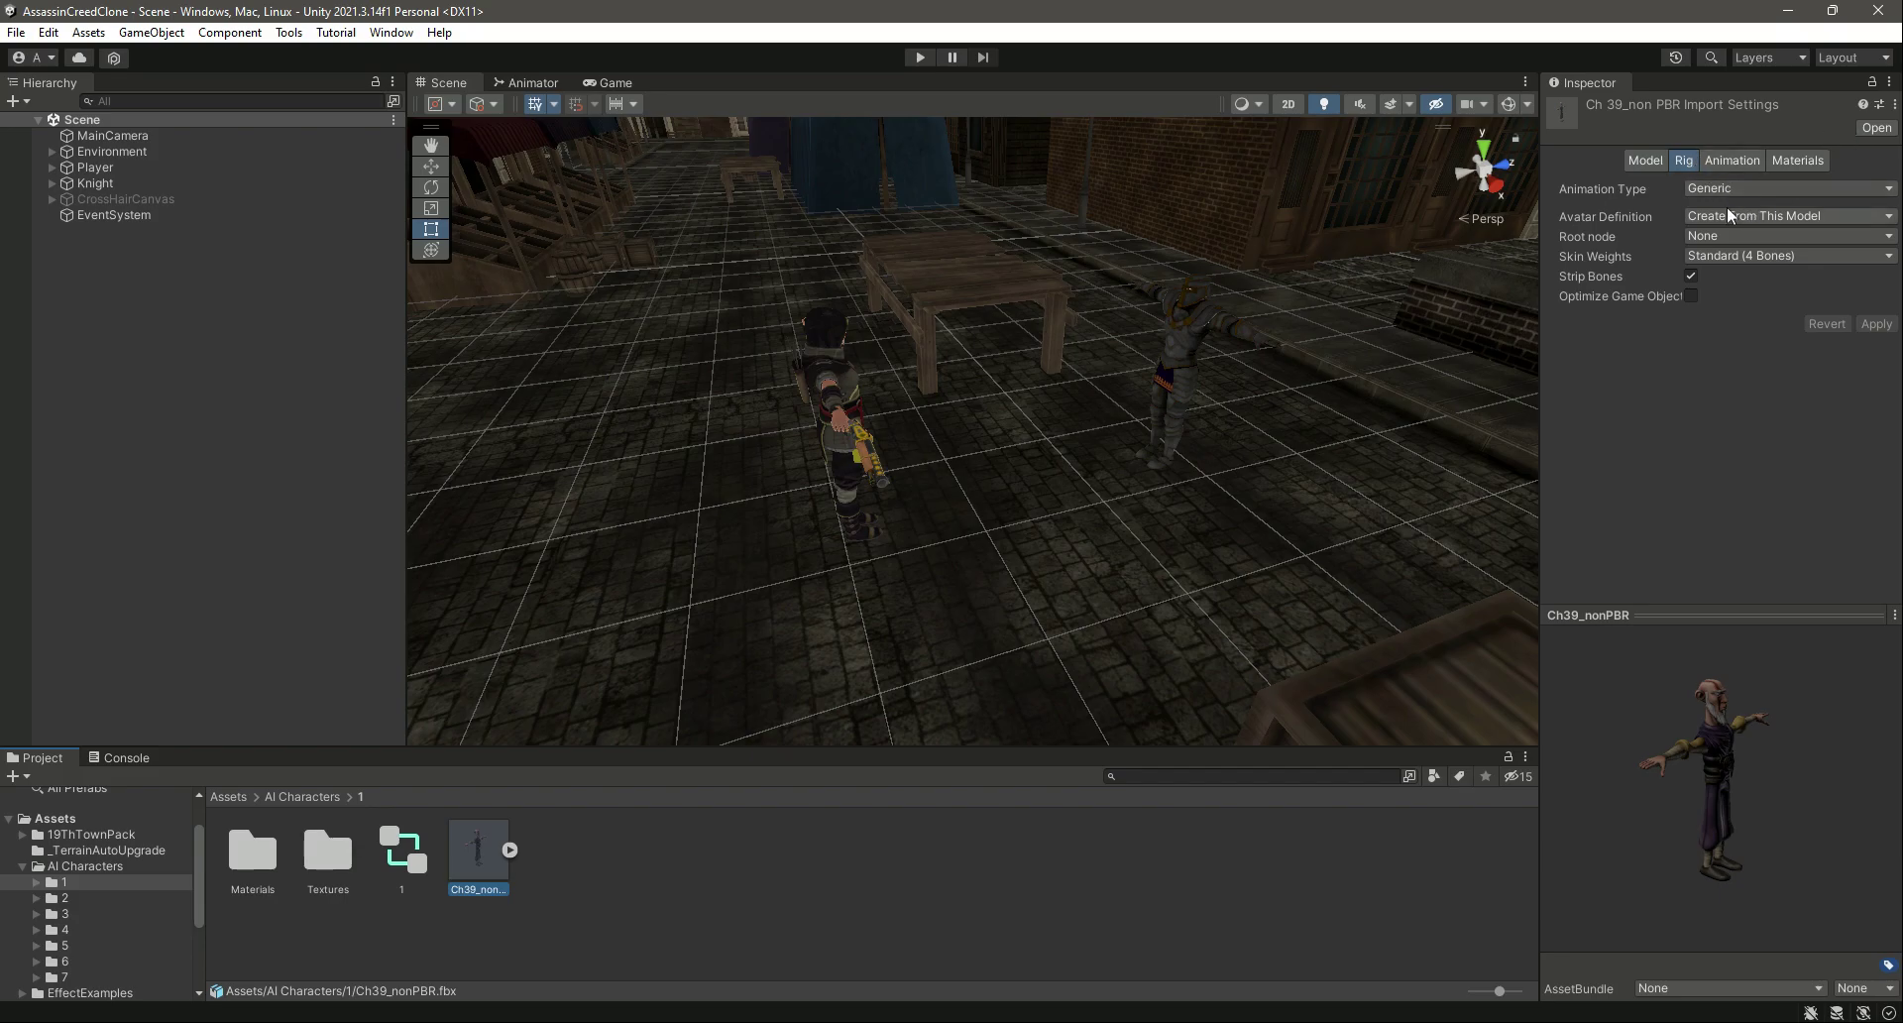
pyautogui.click(585, 914)
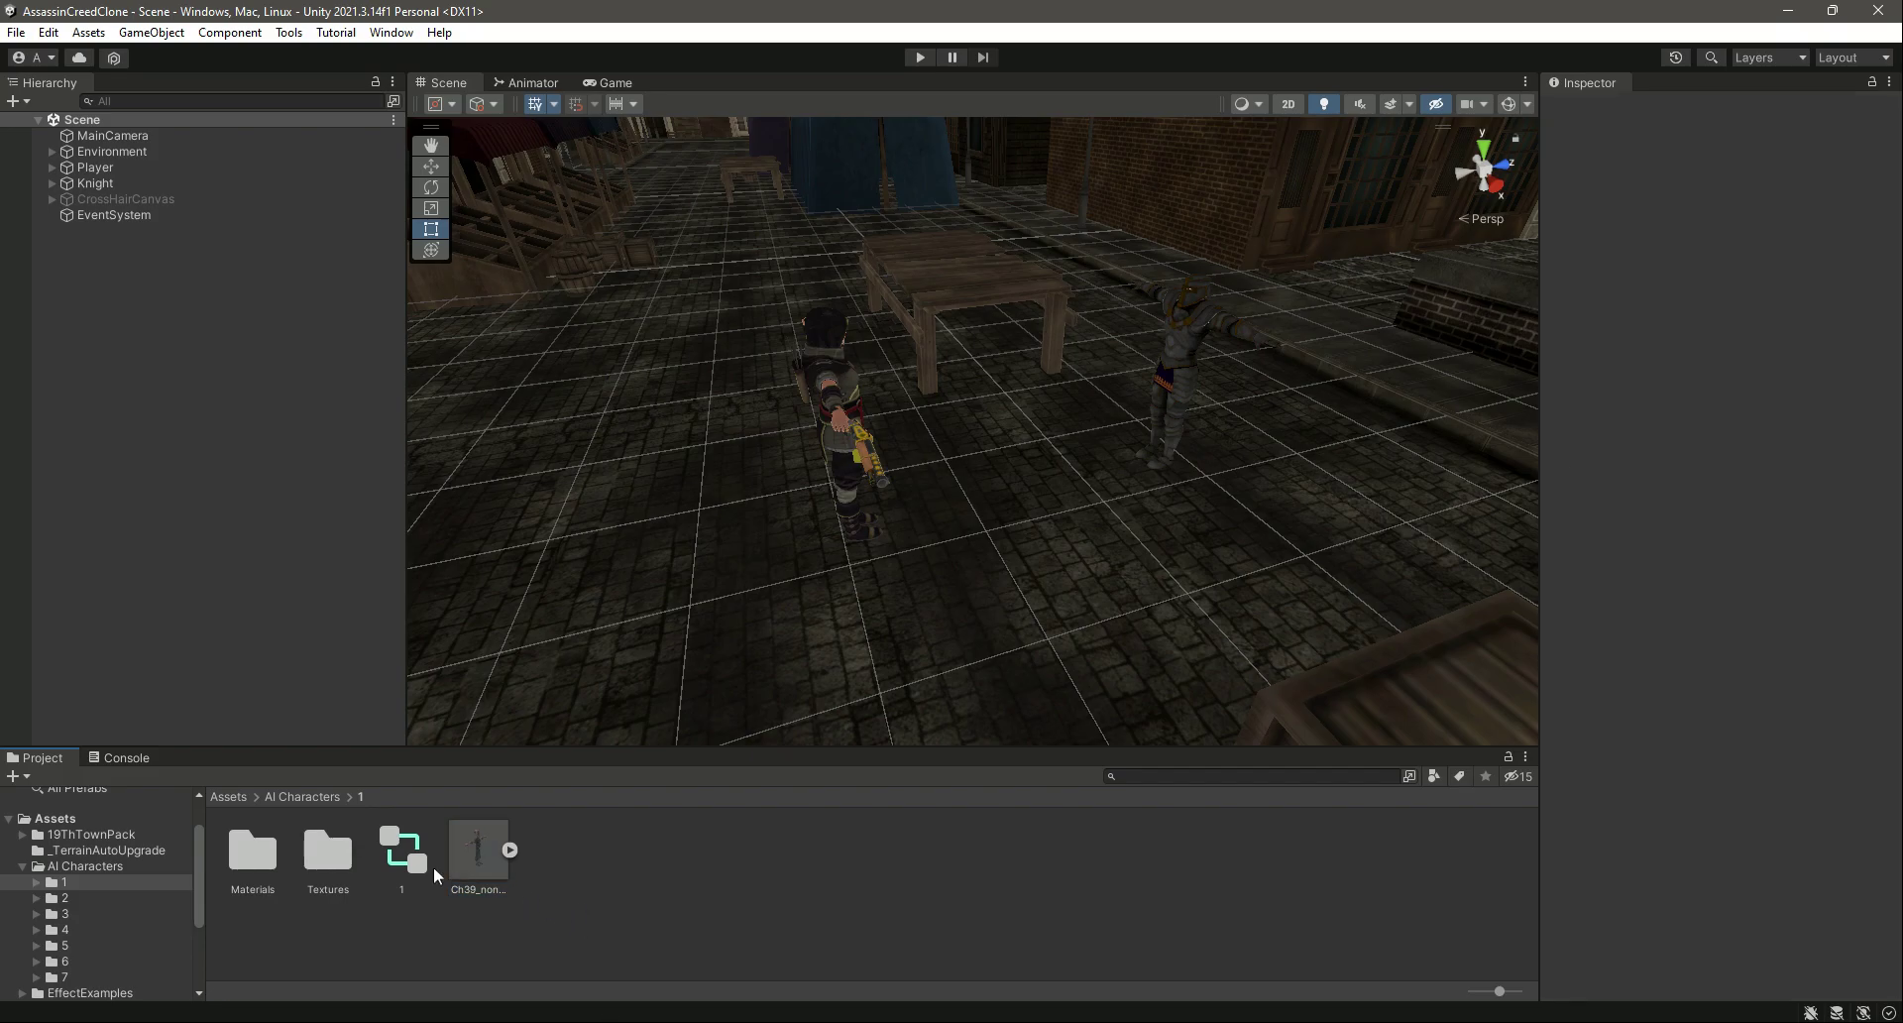
# Return to the AI Characters folder and collapse it in the project tree.
pyautogui.click(302, 796)
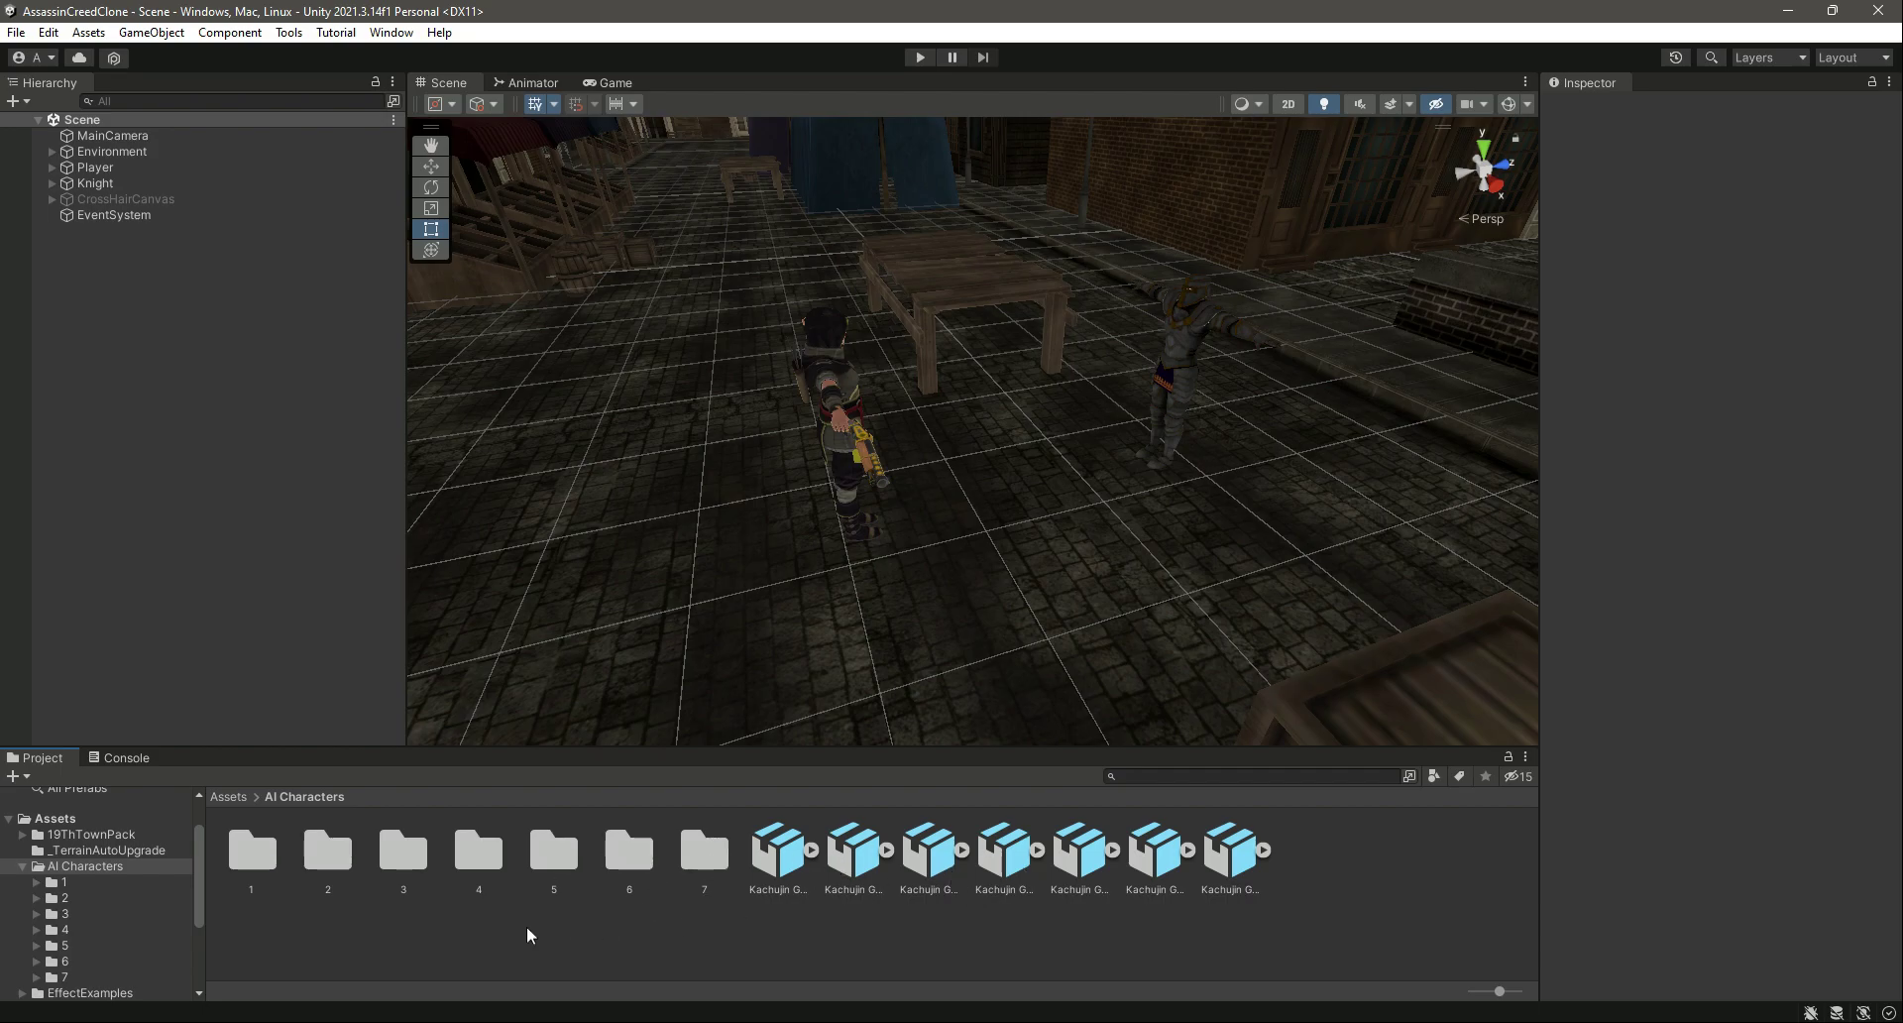
pyautogui.click(22, 867)
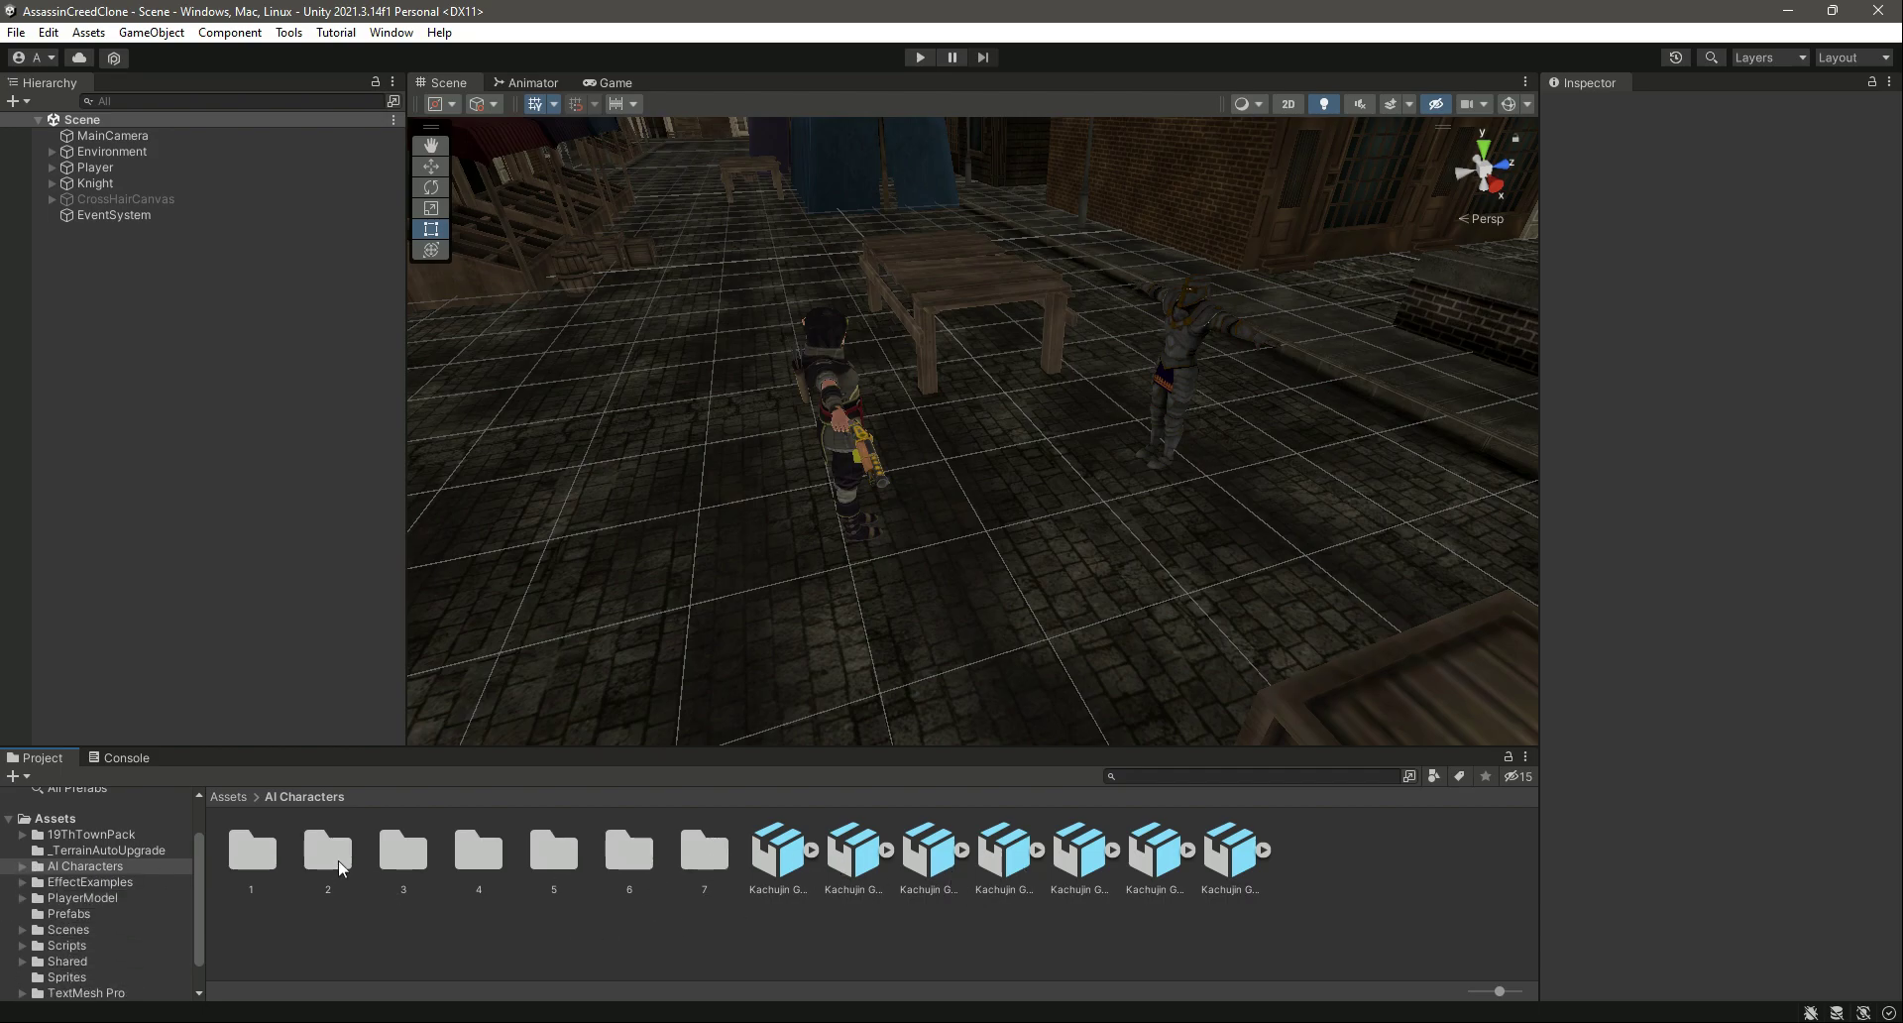
pyautogui.click(95, 866)
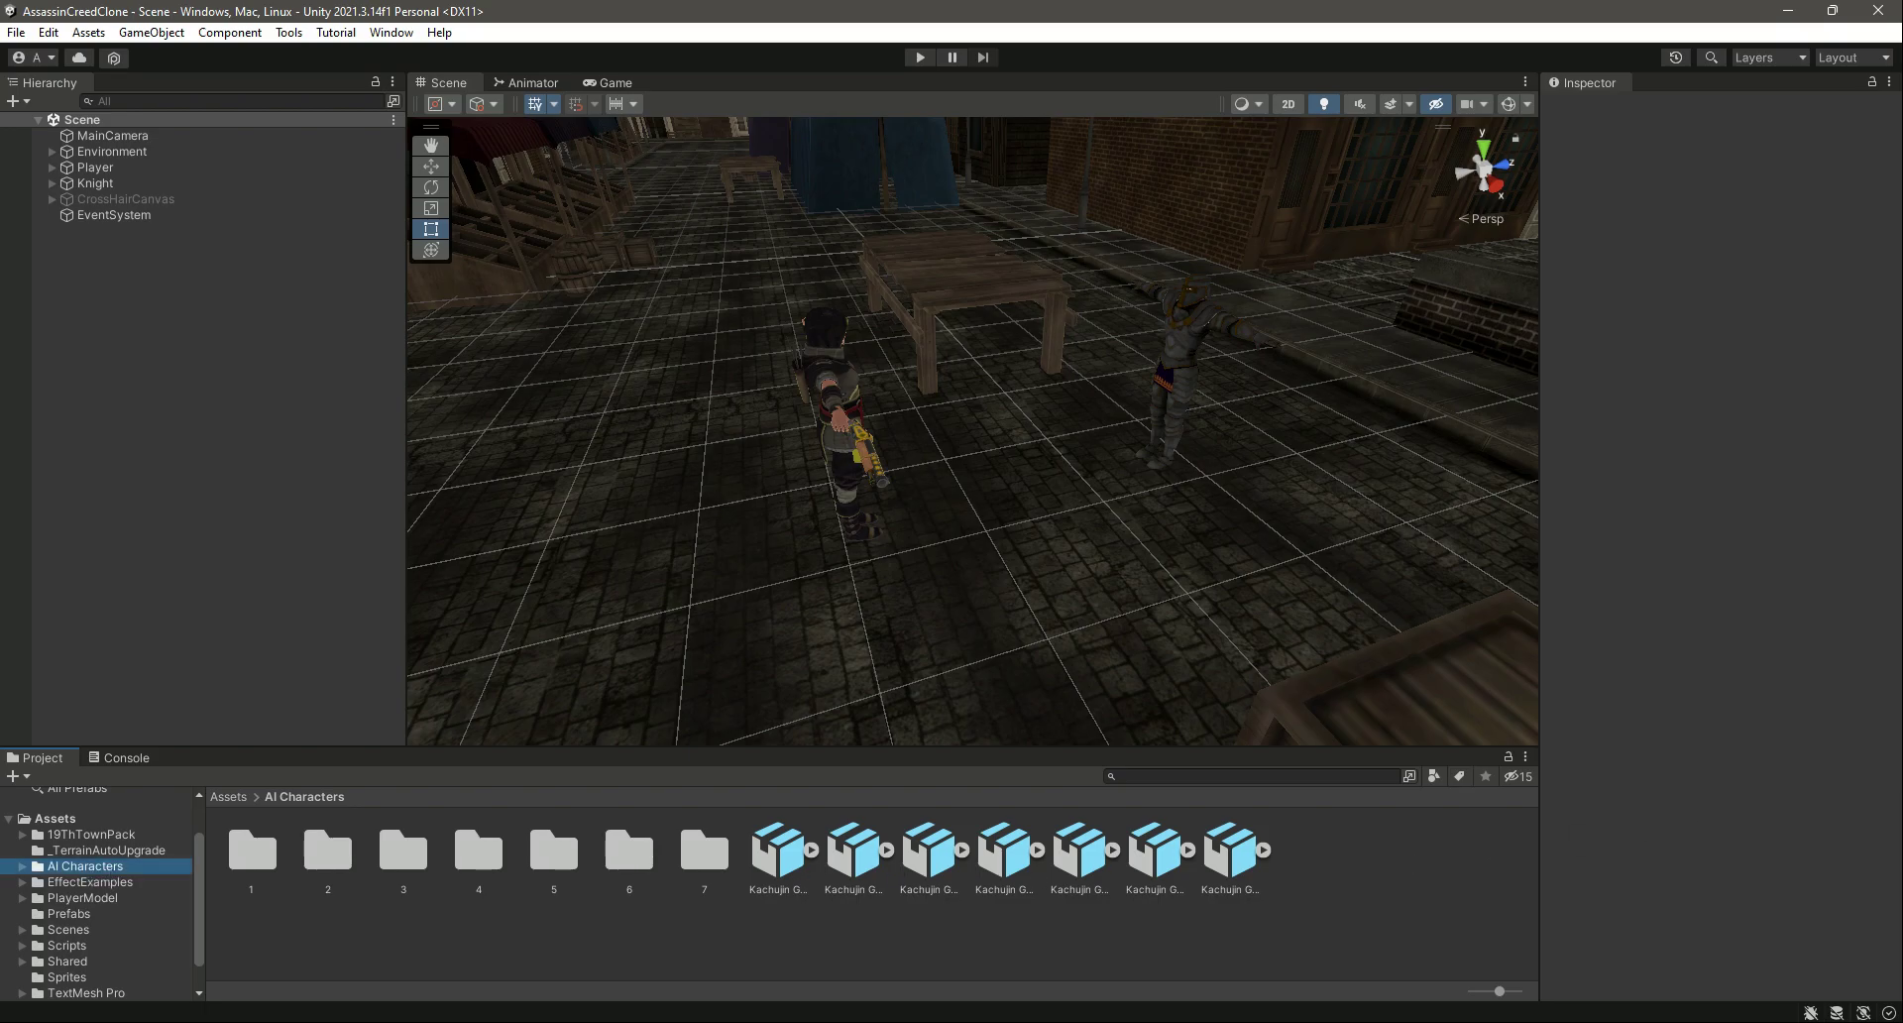